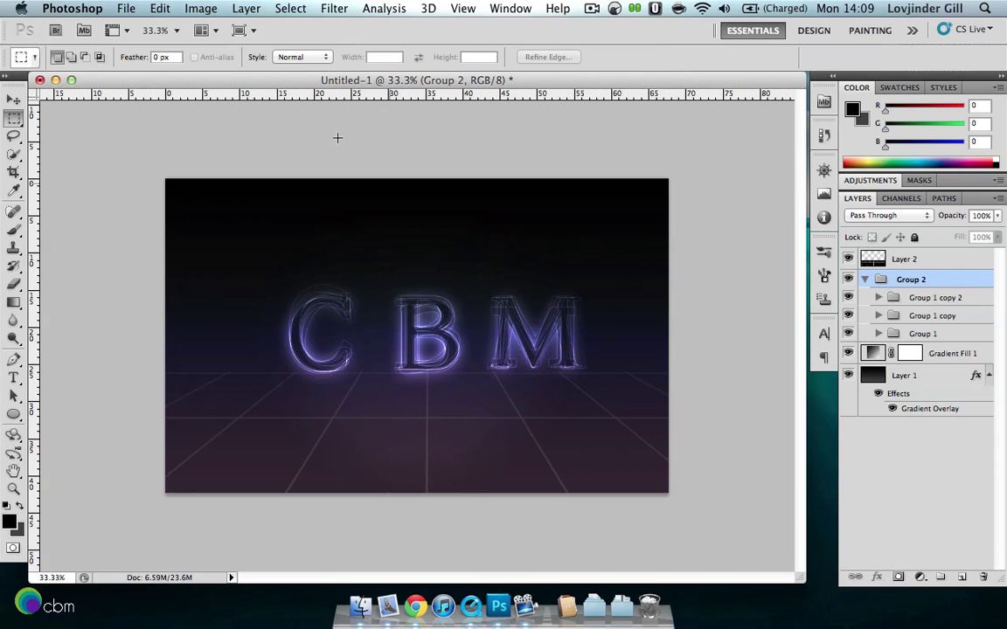
Step: Create a new 1920 × 1200 pixel RGB document at 72 pixels/inch with transparent background contents
click(127, 9)
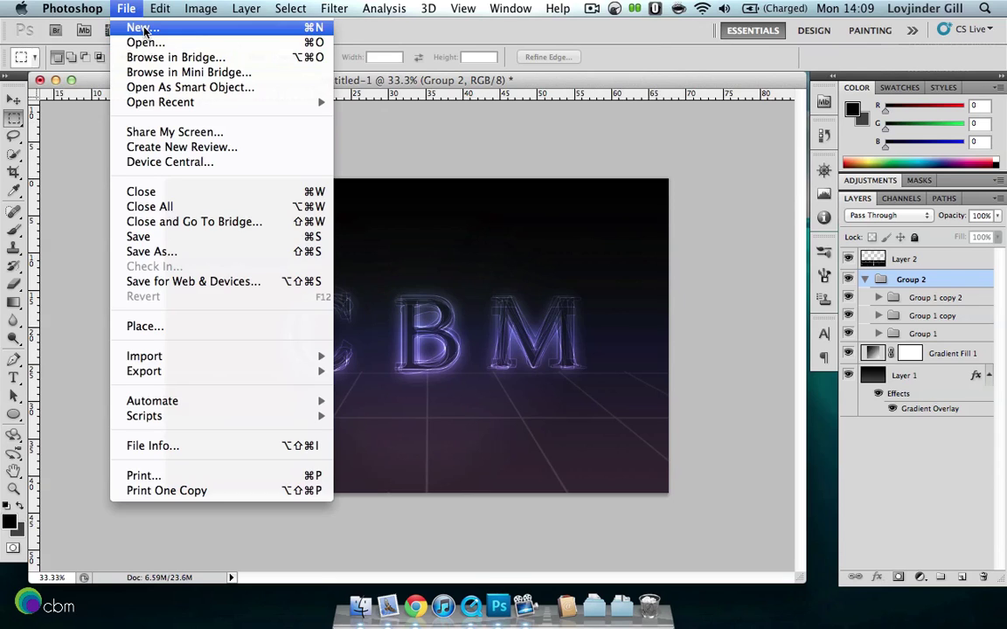
click(140, 27)
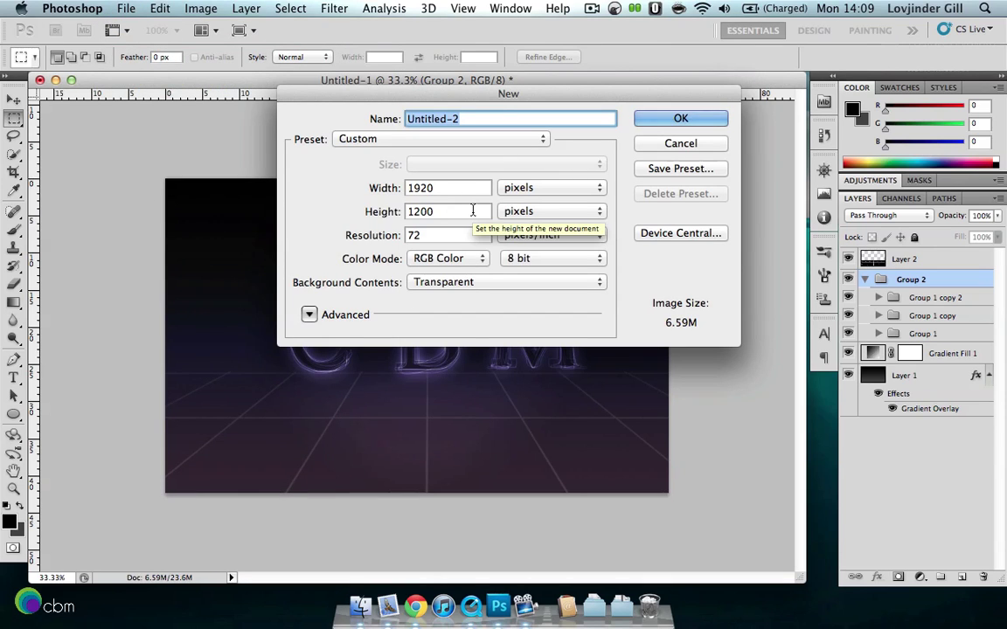
key(Return)
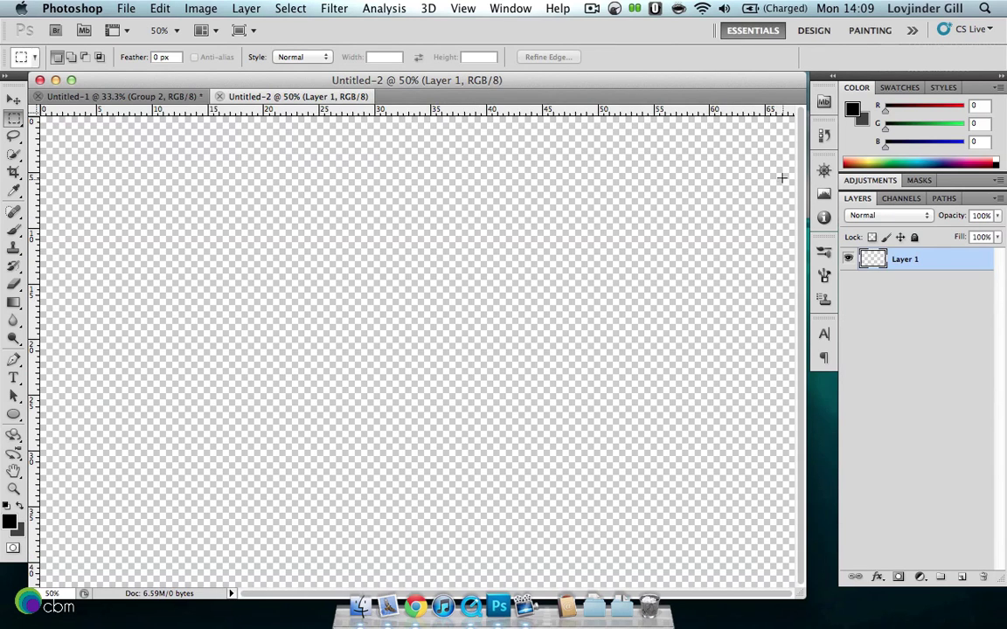
click(822, 171)
key(super+minus)
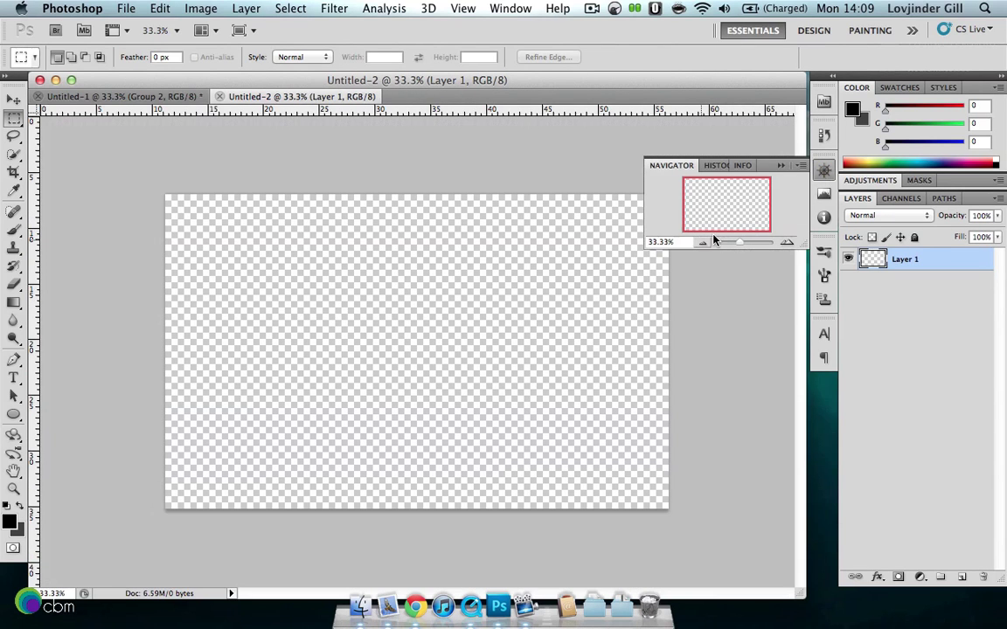
click(822, 173)
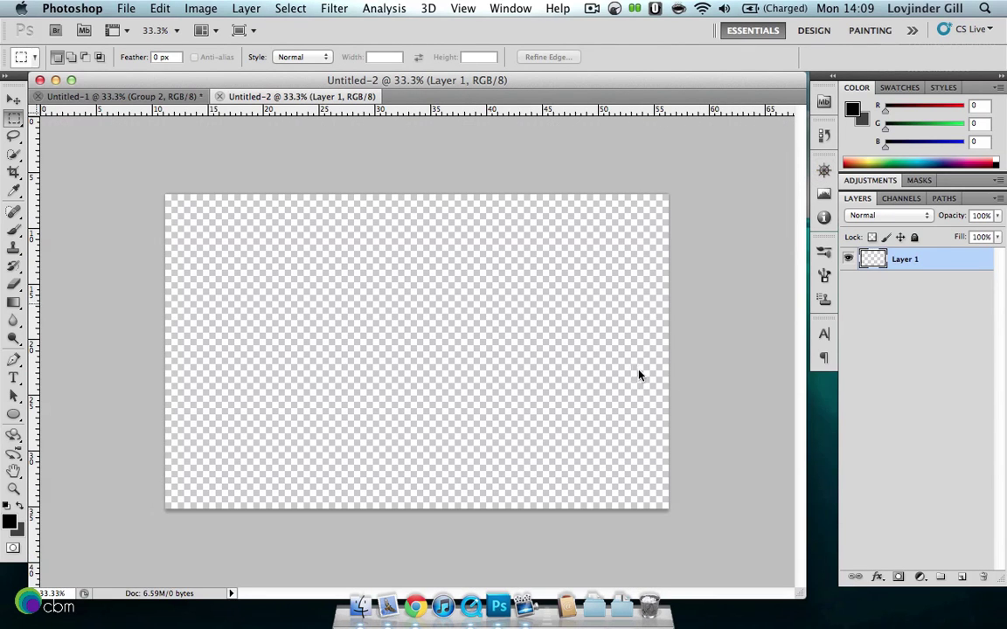
Step: Set the foreground color to black (000000) and the background color to dark gray (424242)
click(9, 523)
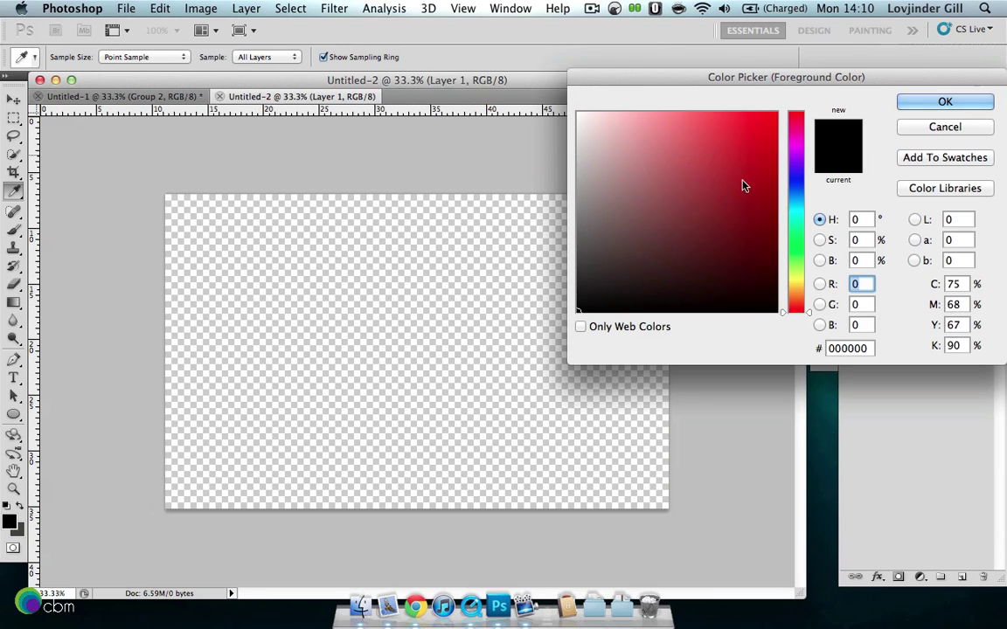
key(m)
key(Return)
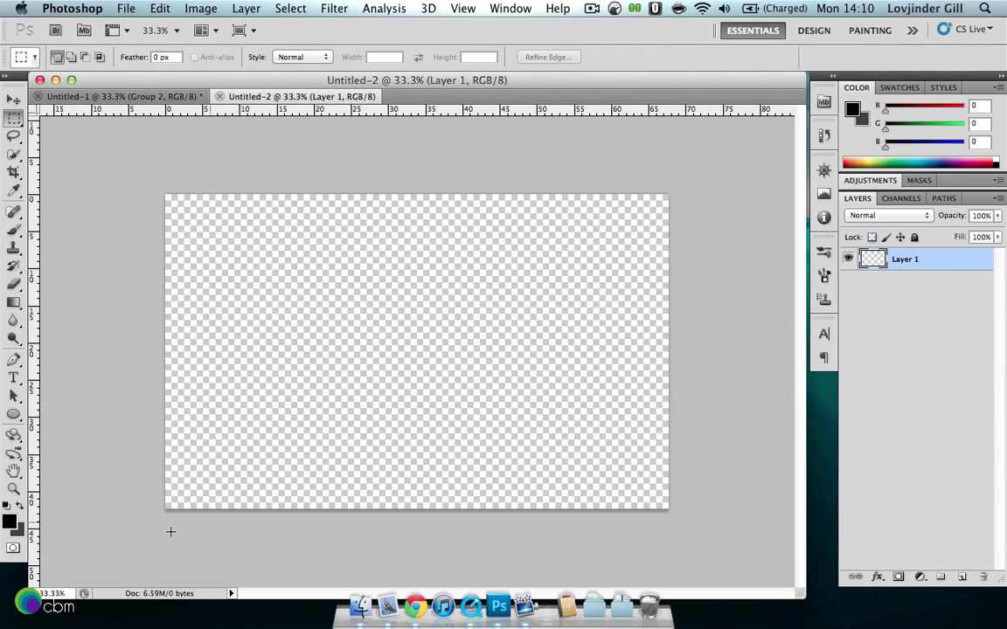
click(20, 531)
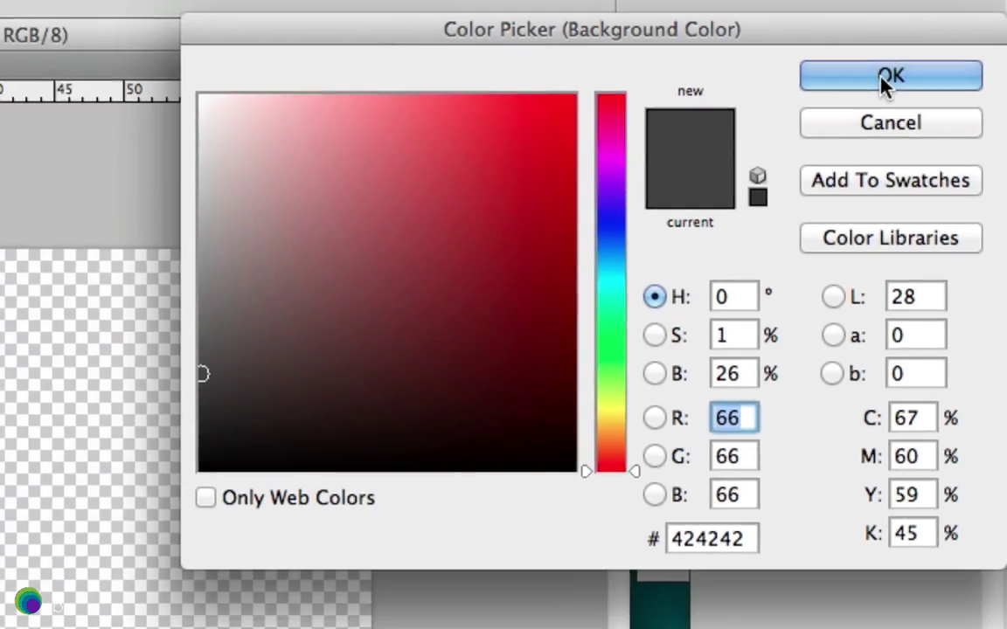
click(869, 70)
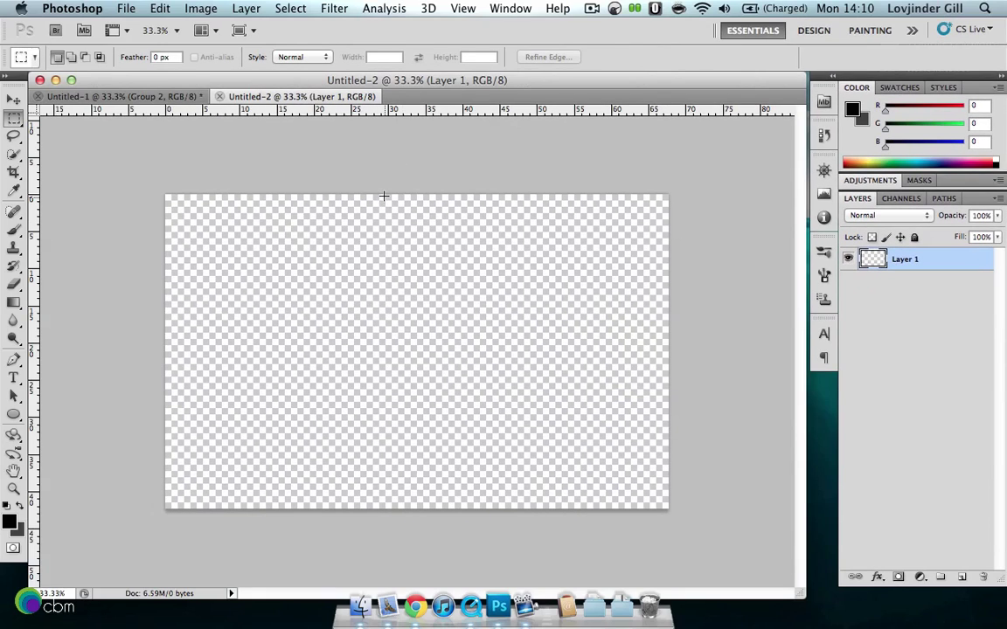
Step: Fill Layer 1 with a linear foreground-to-background gradient running straight down from the canvas's upper edge to its lower edge
drag(383, 193, 378, 503)
click(279, 357)
click(17, 304)
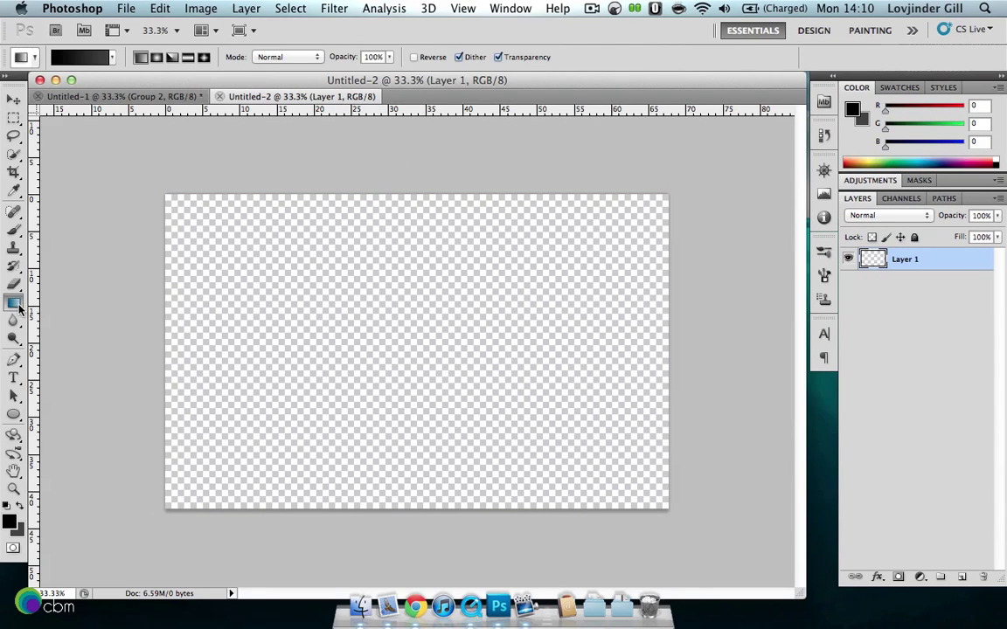
drag(406, 193, 403, 453)
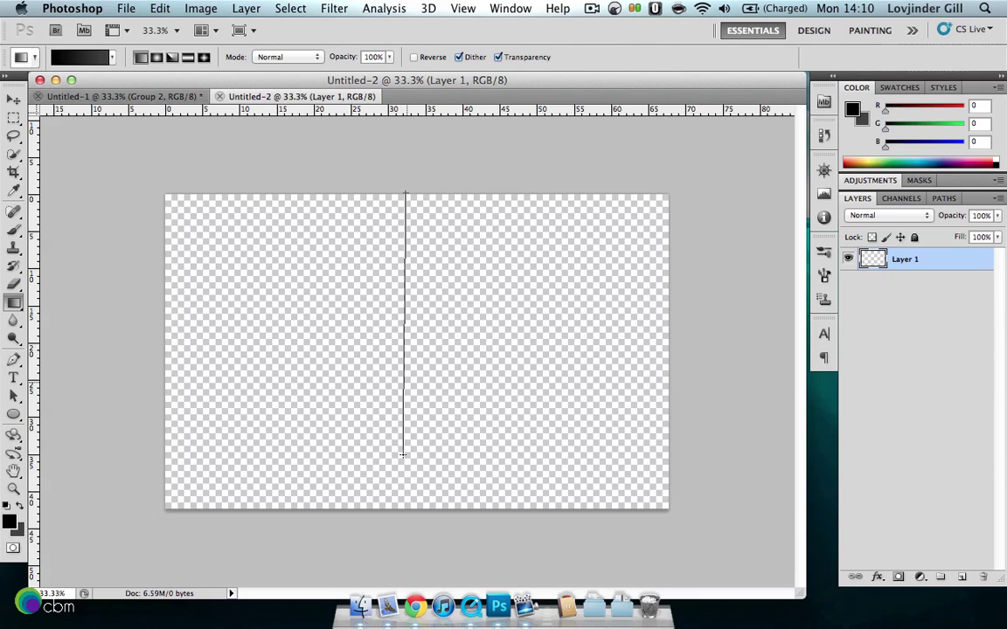
drag(402, 505, 407, 509)
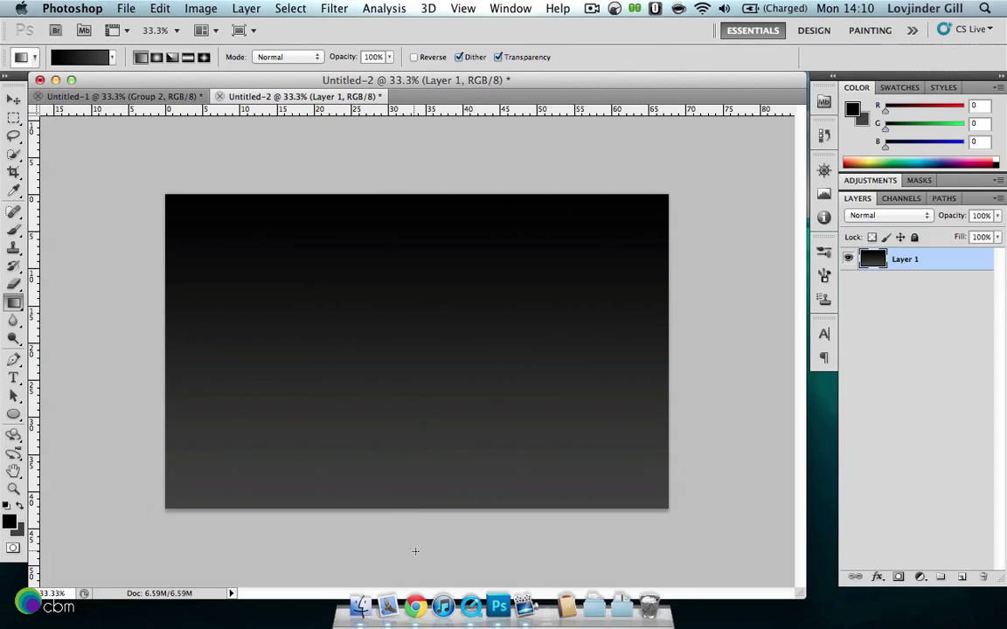
Step: Add a Gradient Overlay to Layer 1 with blend mode Color and 30% opacity
double_click(930, 268)
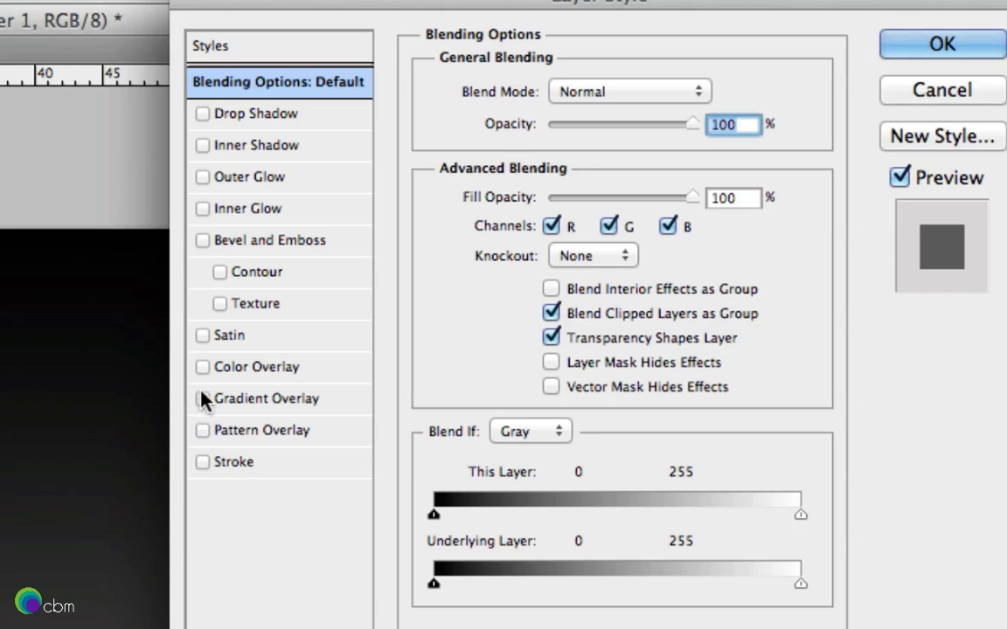
click(259, 404)
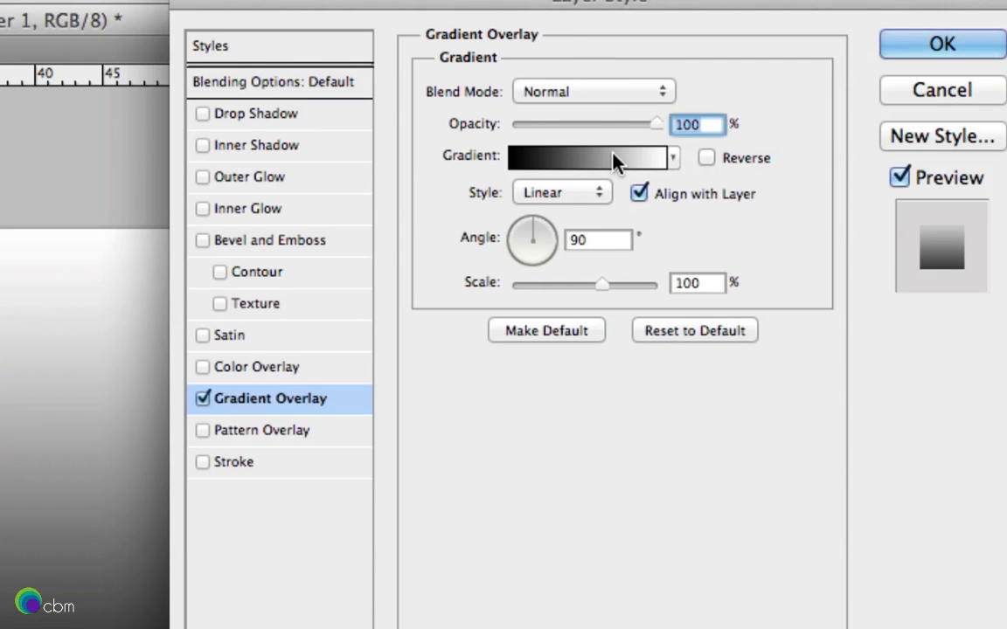
click(584, 99)
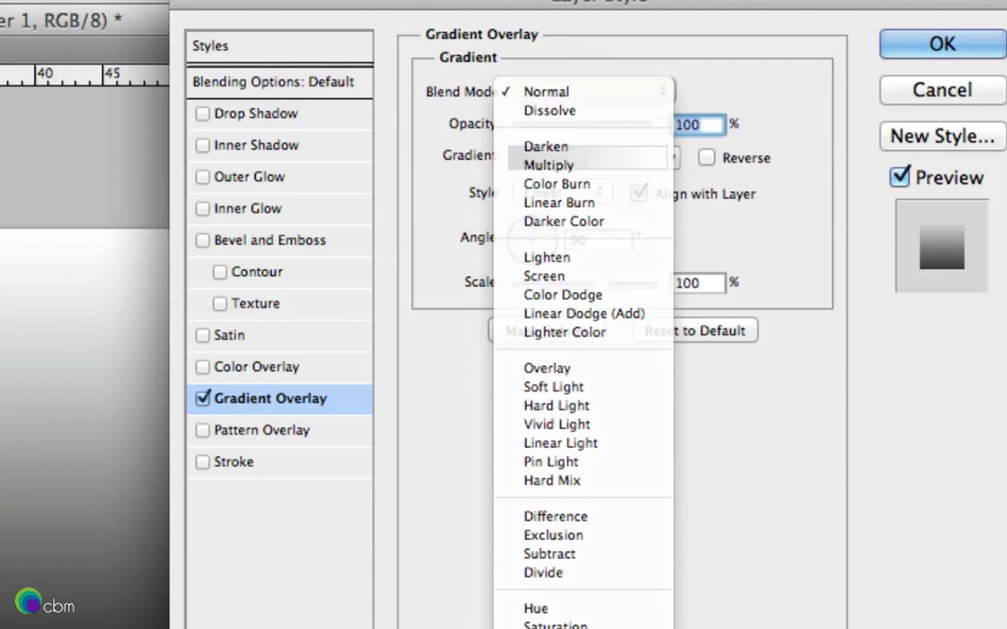
click(572, 468)
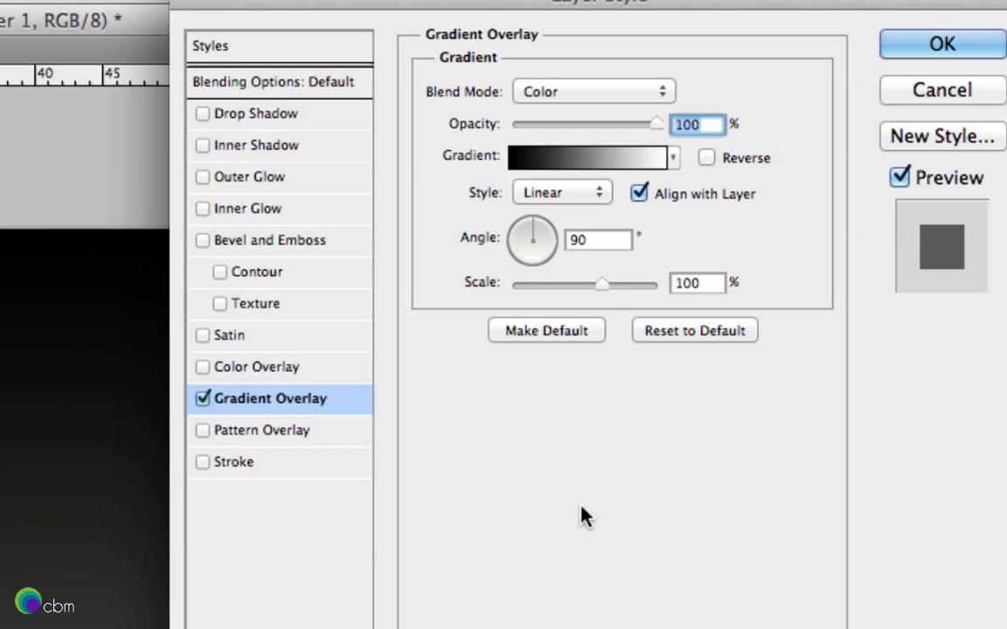
text(25)
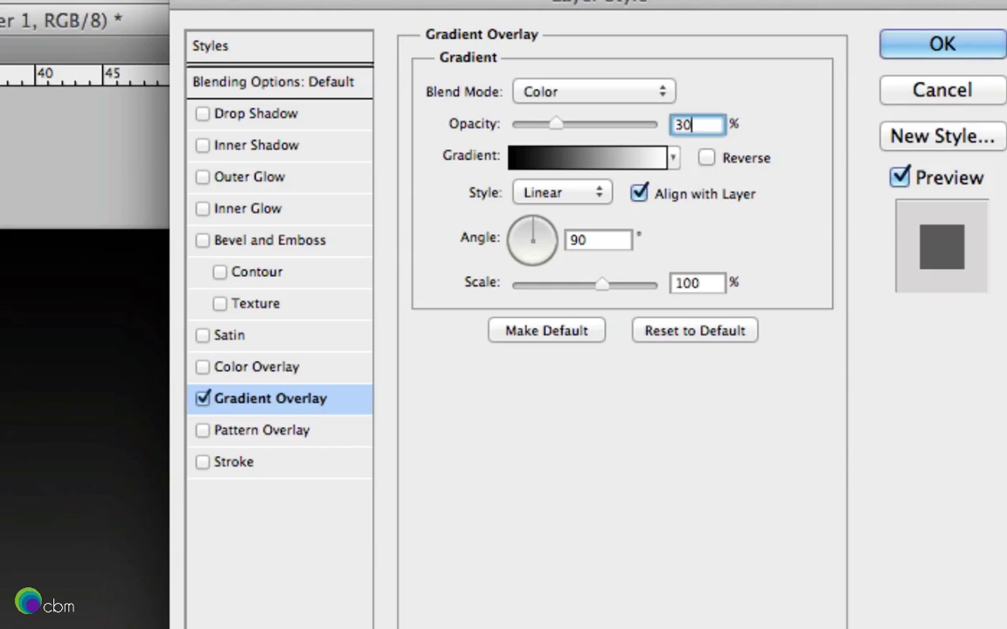
Step: Load the Spectrum preset for the overlay gradient and replace its starting red stop with a magenta stop at 0%
click(585, 155)
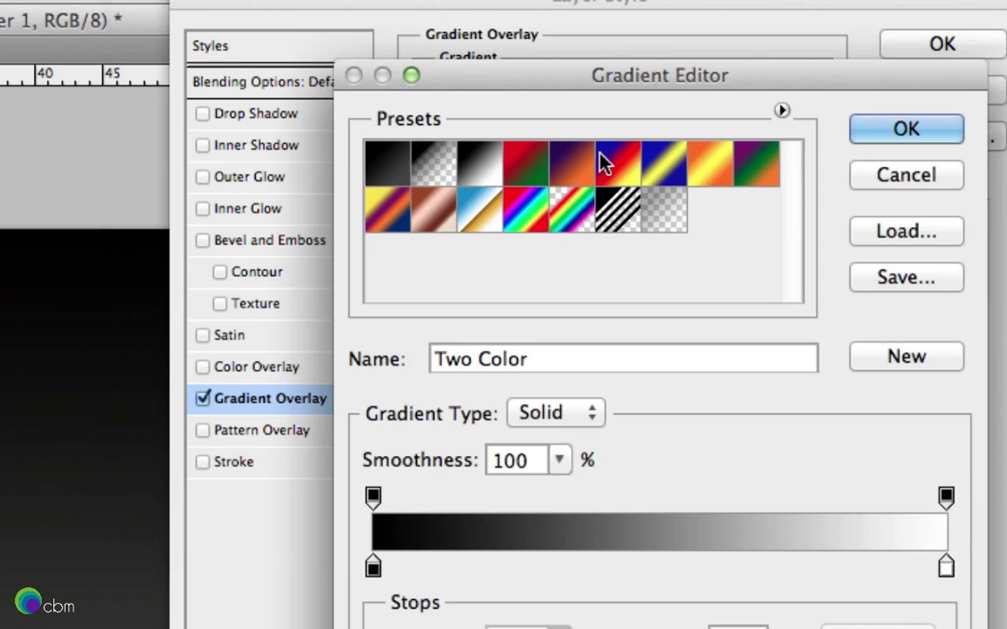
click(528, 217)
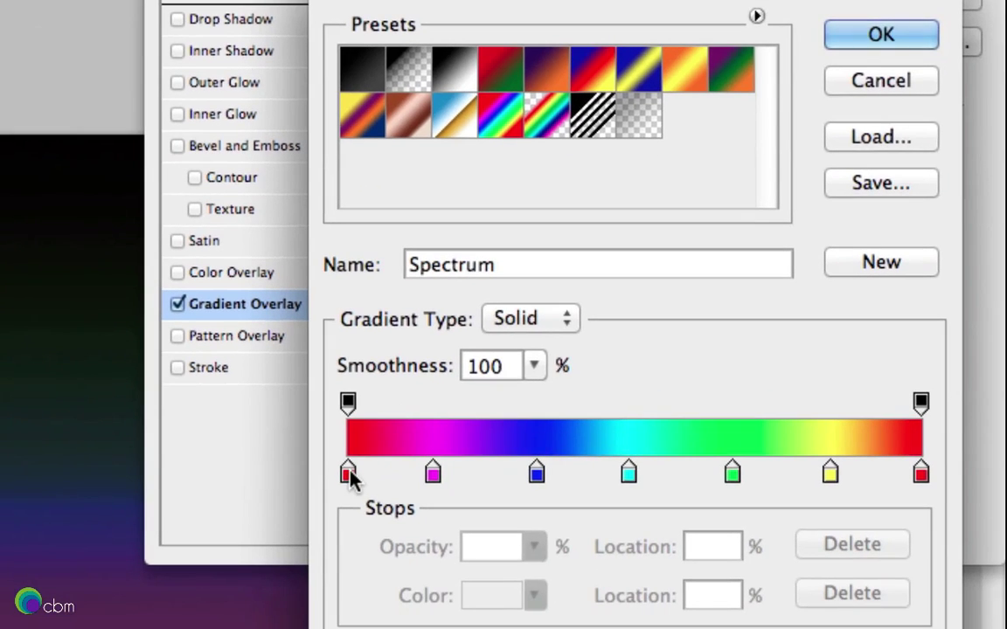
click(375, 566)
drag(352, 477, 352, 524)
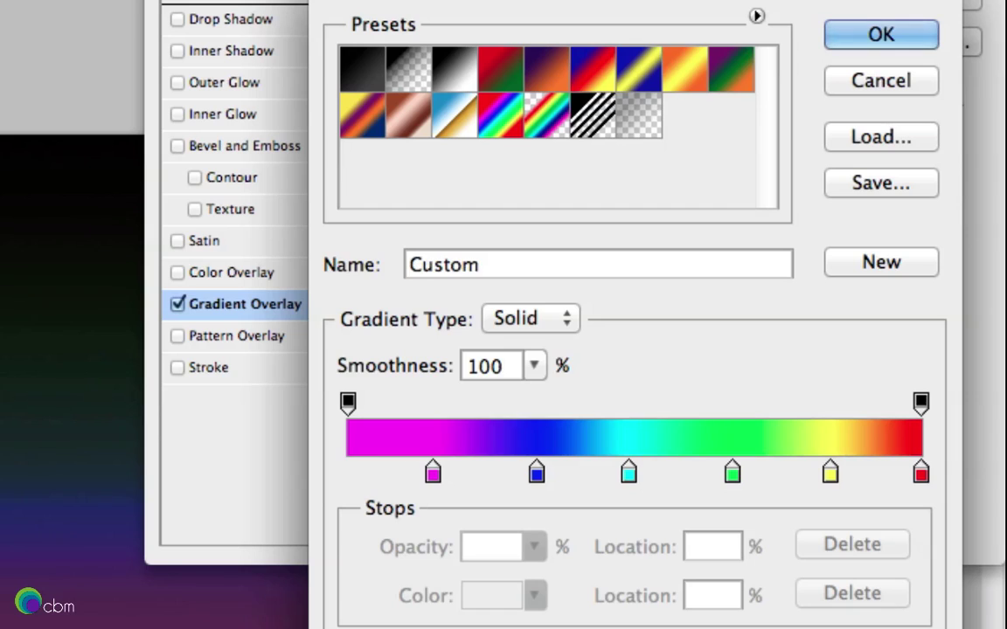
drag(433, 476, 439, 484)
click(355, 476)
drag(358, 479, 344, 488)
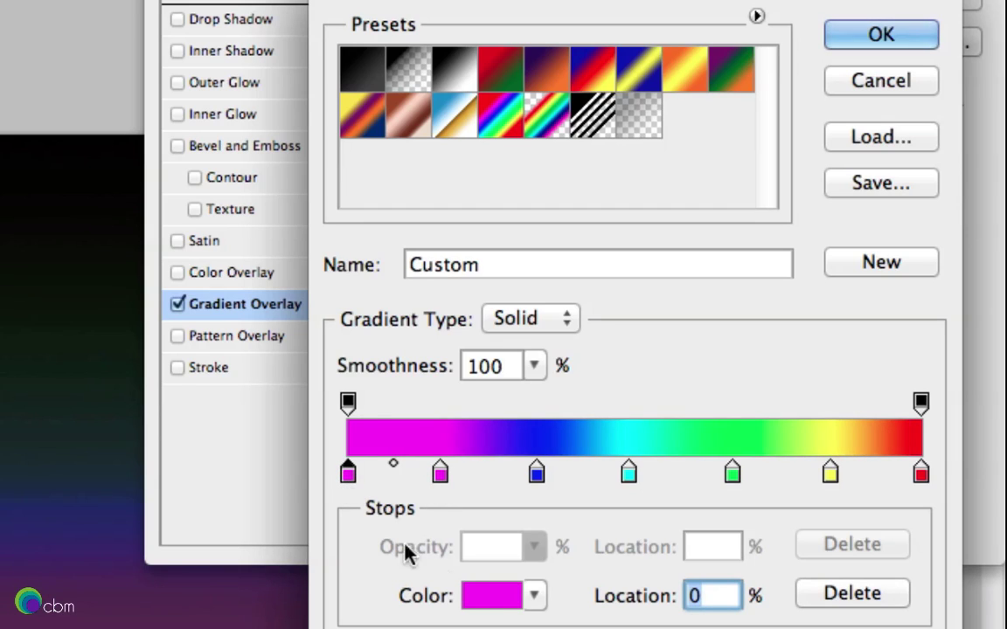
Step: Change the gradient's first color stop to dark purple (7f047f)
click(534, 595)
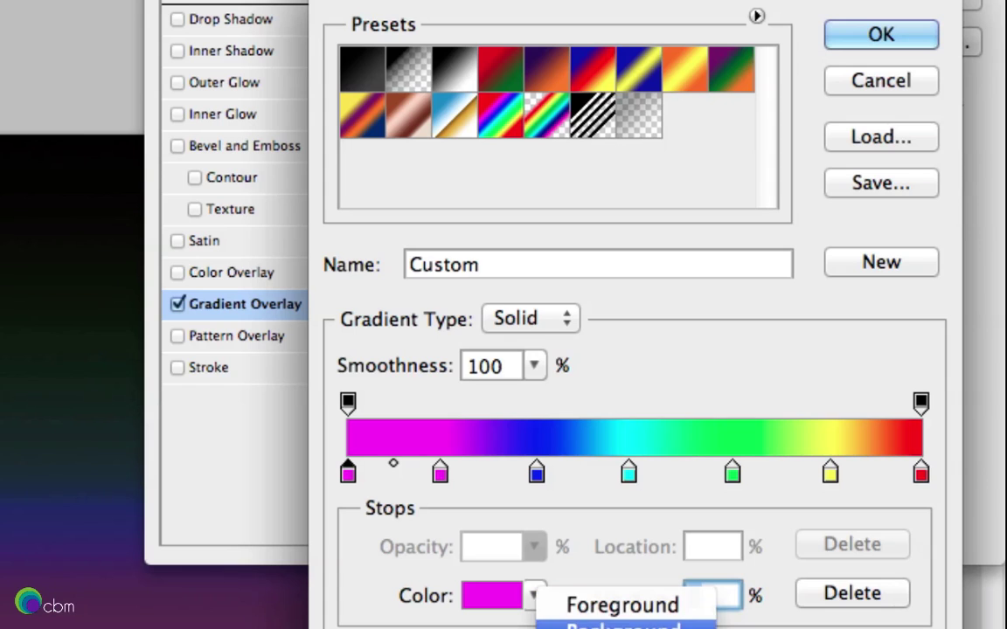
key(Escape)
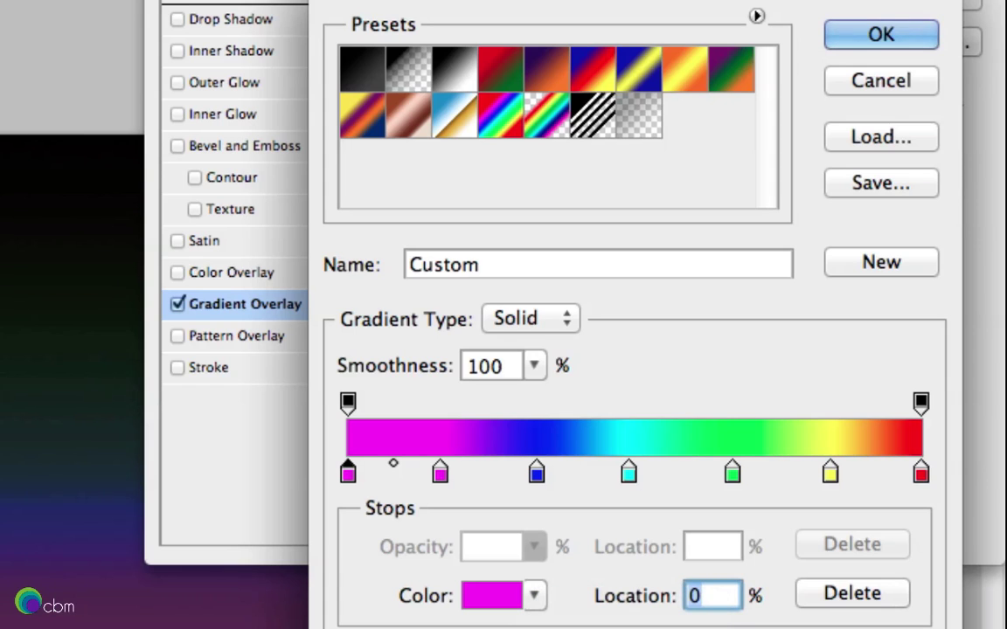
double_click(350, 474)
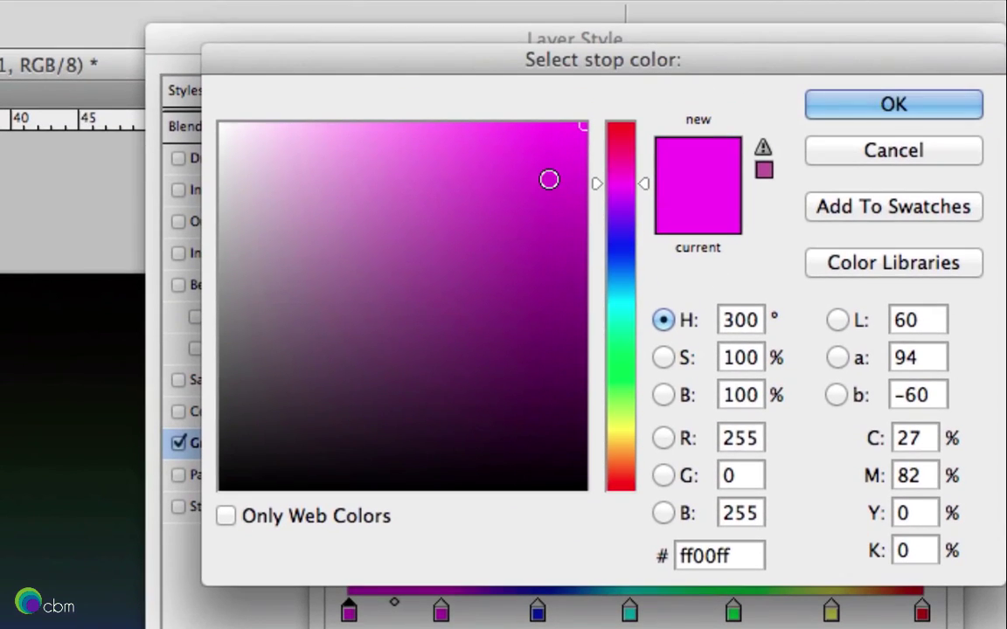
drag(580, 220, 573, 307)
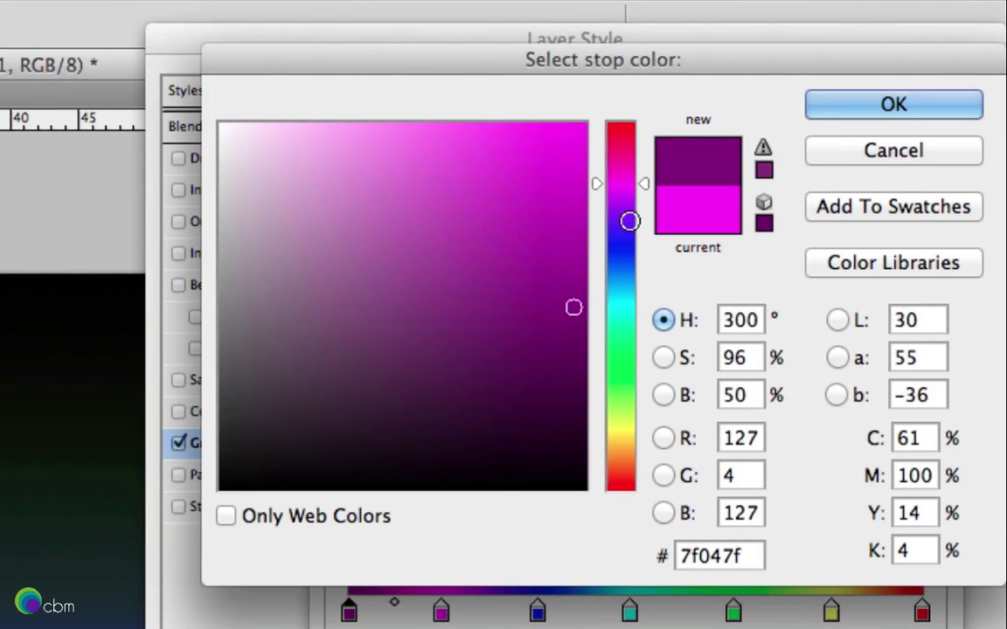
click(839, 99)
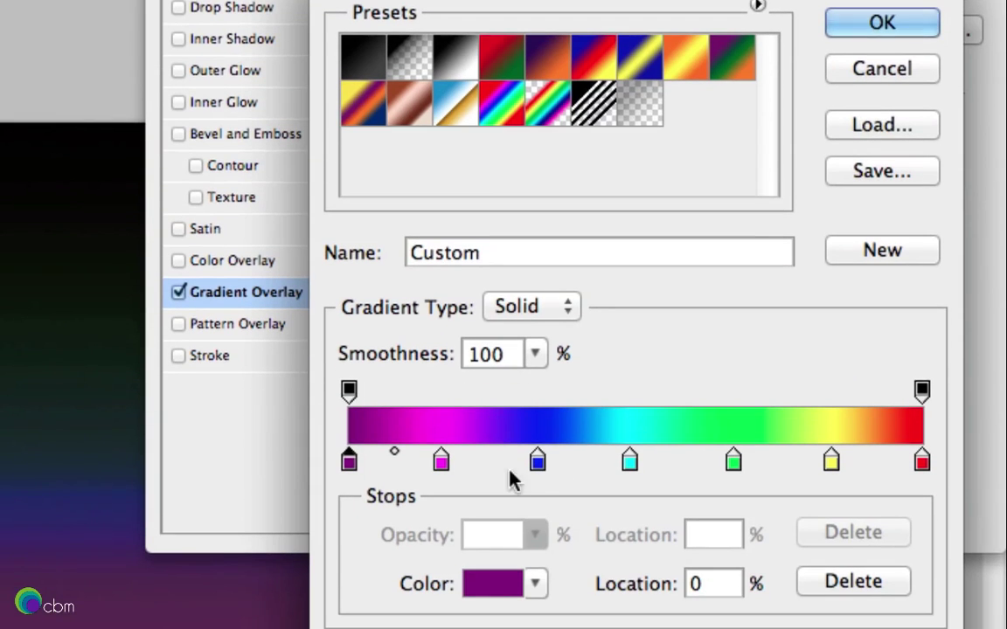
Step: Reposition the gradient's blue stop to 35%, magenta stop to 18% and cyan stop to 55%, and accept the gradient
click(538, 554)
drag(538, 555, 507, 554)
mouse_move(630, 465)
mouse_down()
mouse_move(548, 466)
mouse_move(628, 472)
mouse_up()
drag(508, 463, 552, 467)
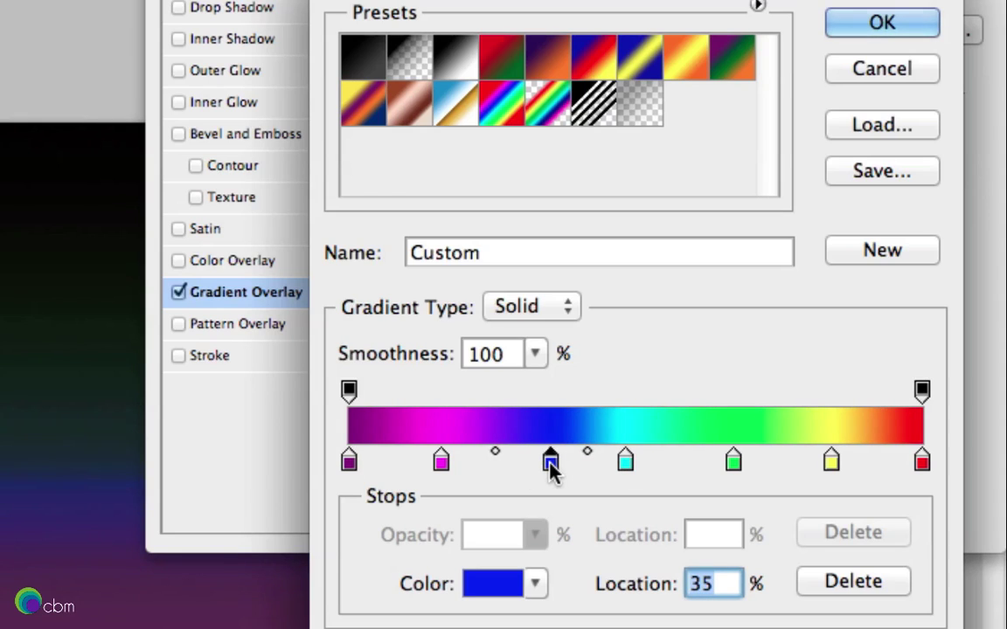
drag(441, 464, 449, 469)
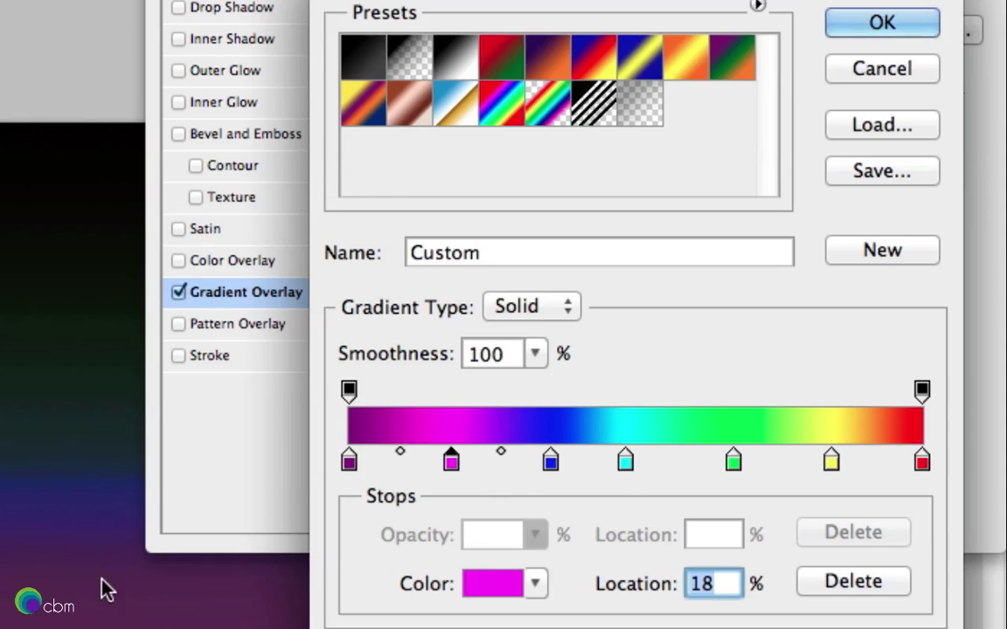
drag(633, 461, 602, 367)
drag(624, 462, 666, 464)
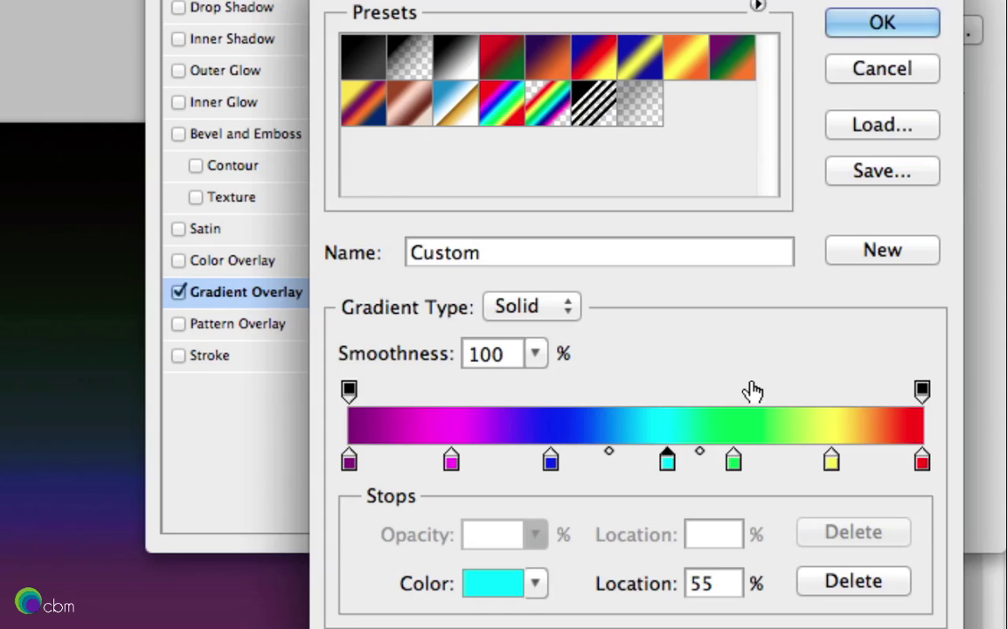
click(863, 28)
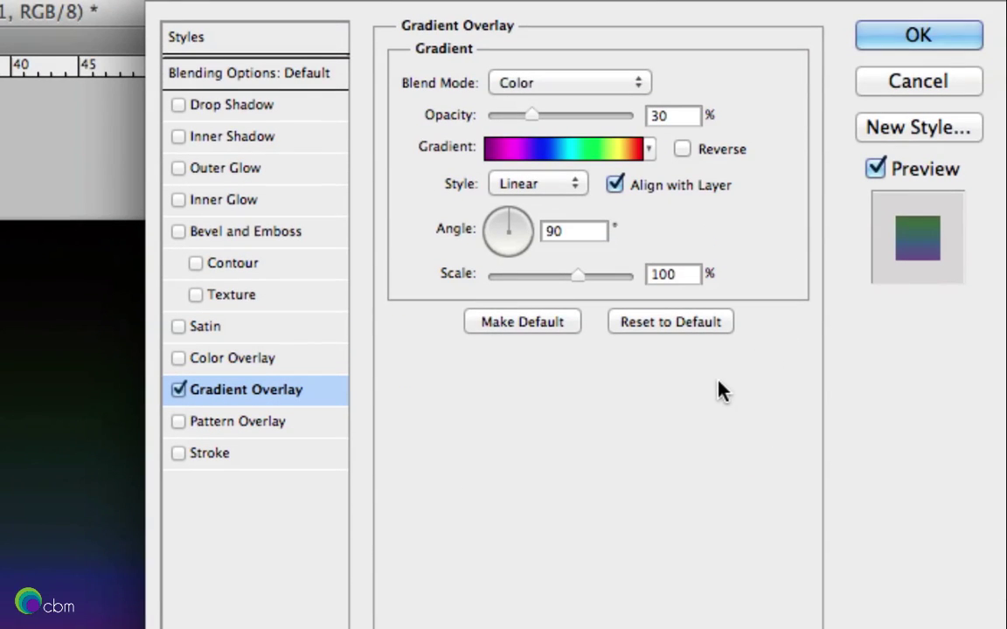
Step: Set the Gradient Overlay opacity to 29% and apply the layer style
drag(551, 121, 513, 119)
click(531, 117)
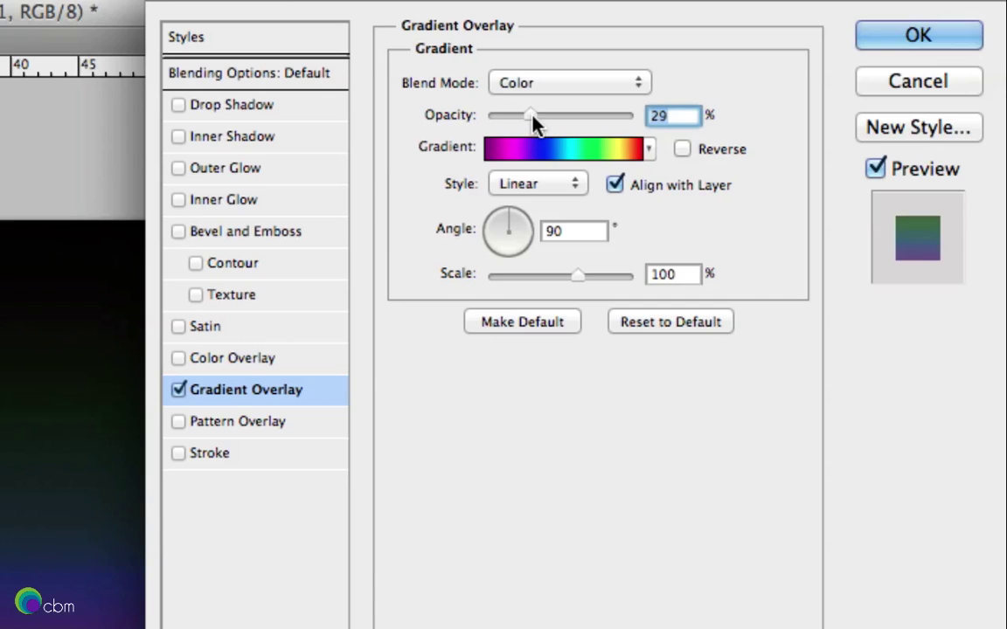
click(907, 43)
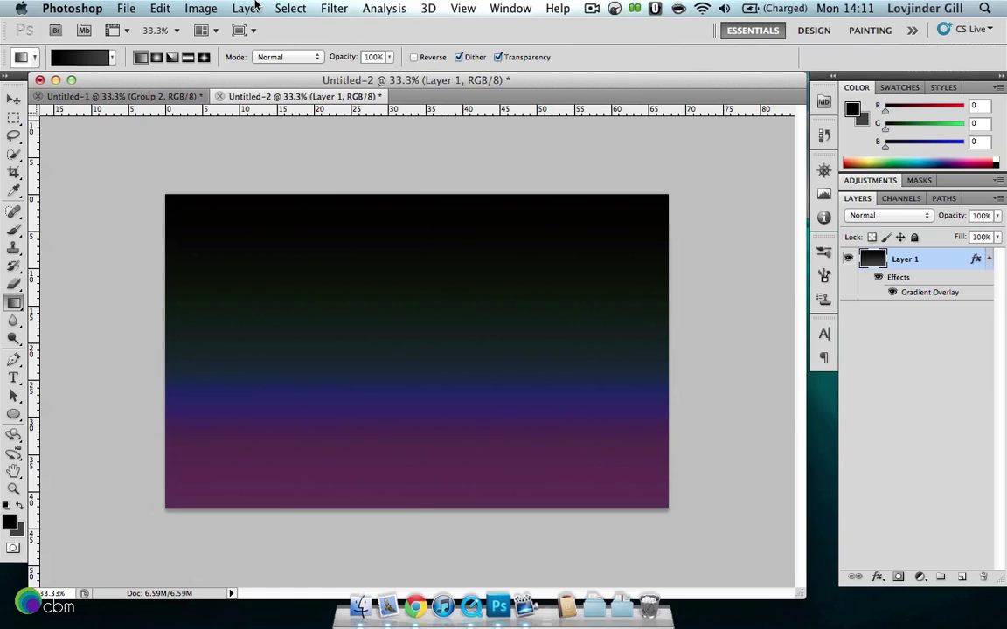
Step: Add a gradient fill layer with the default name above the background and set its gradient style to Radial
click(246, 8)
mouse_move(289, 146)
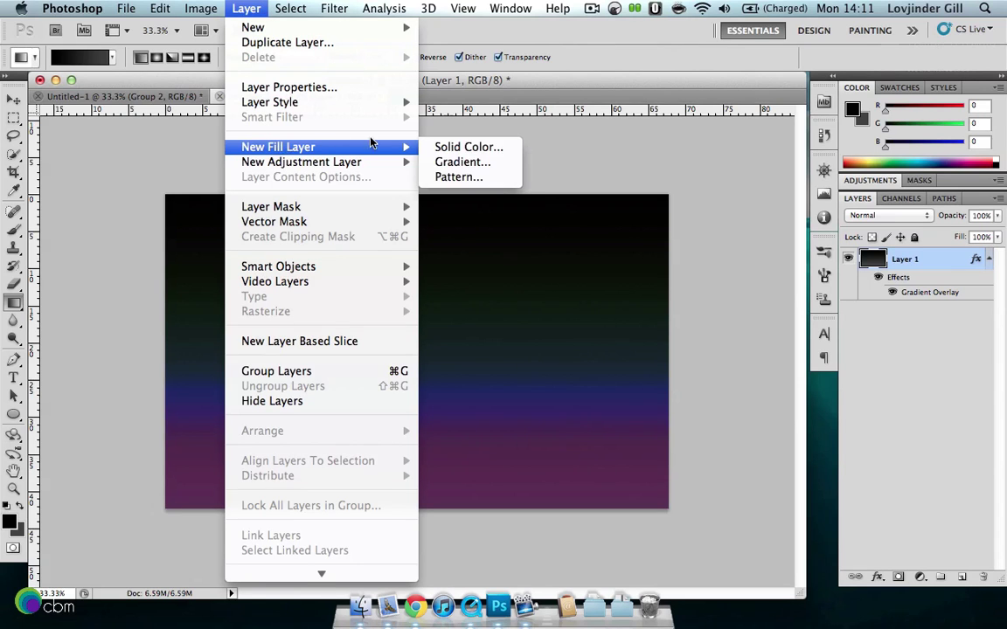
click(467, 160)
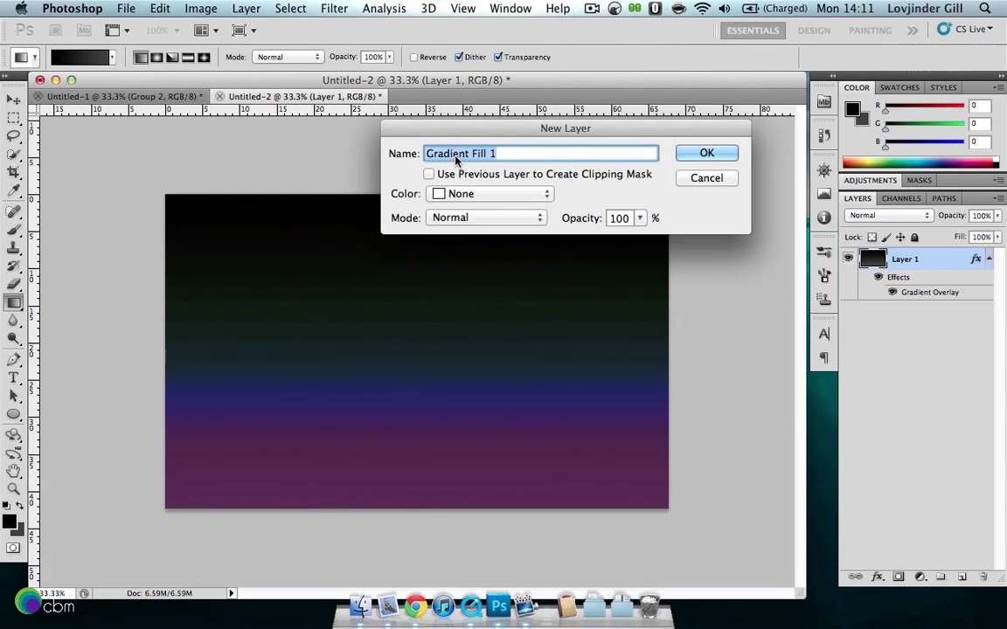
click(720, 155)
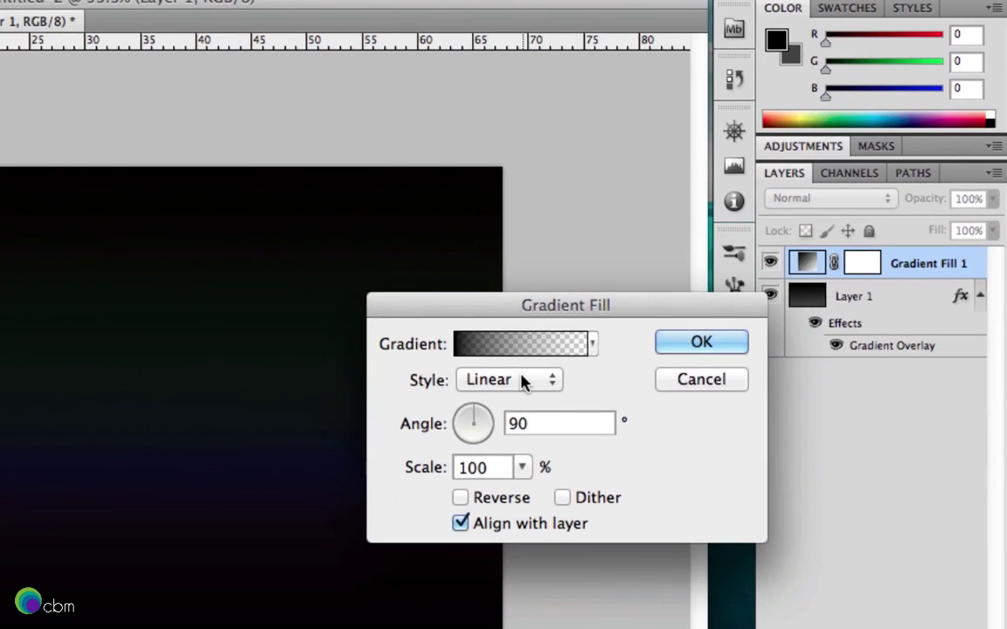
click(683, 336)
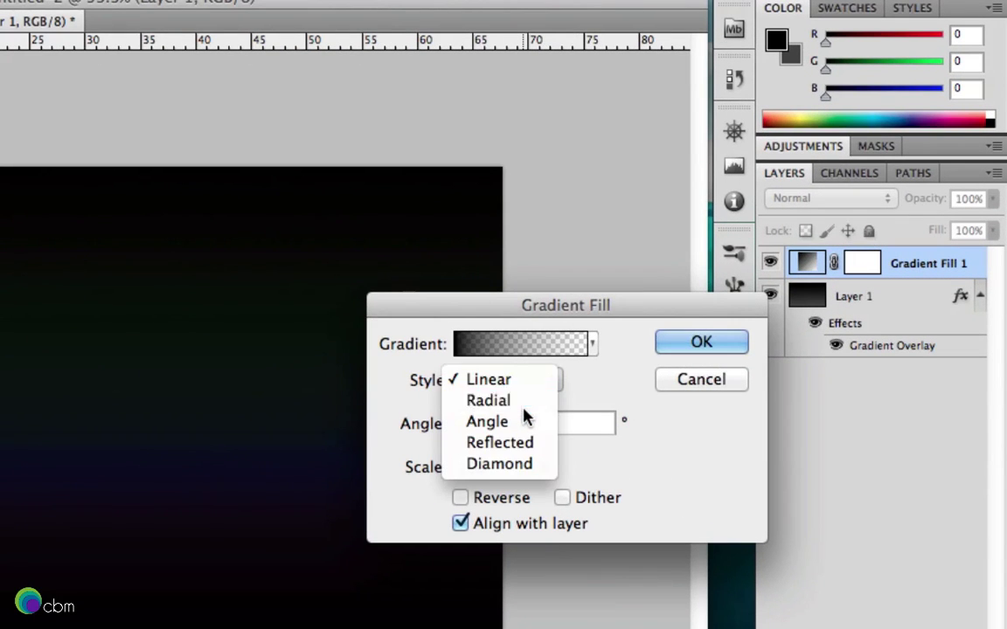
click(515, 402)
Step: Move the starting opacity stop of the fill's black-to-transparent gradient to 27% and accept the gradient
click(490, 348)
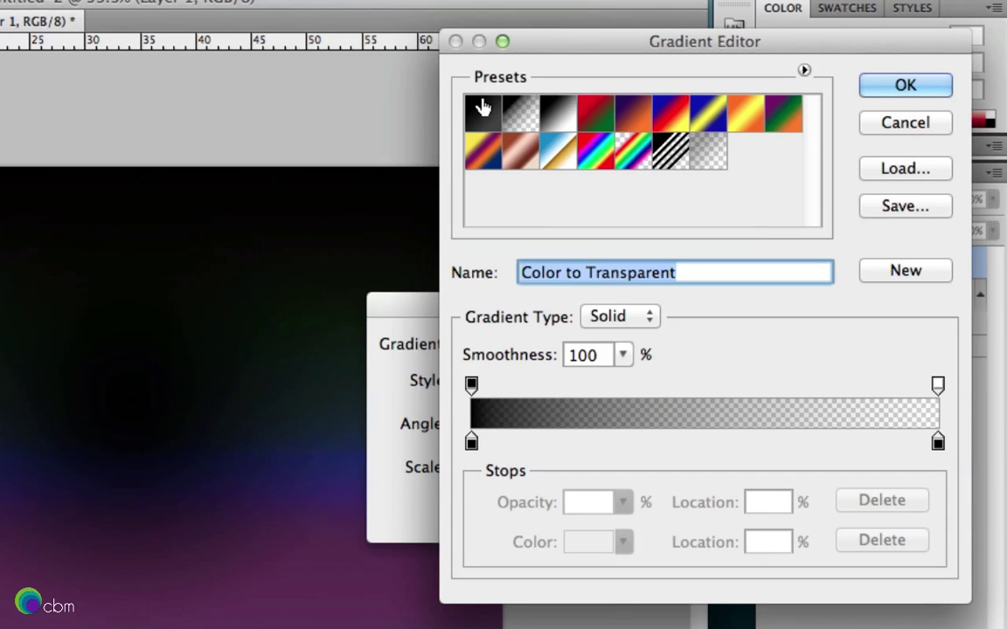
click(473, 384)
drag(475, 387, 597, 390)
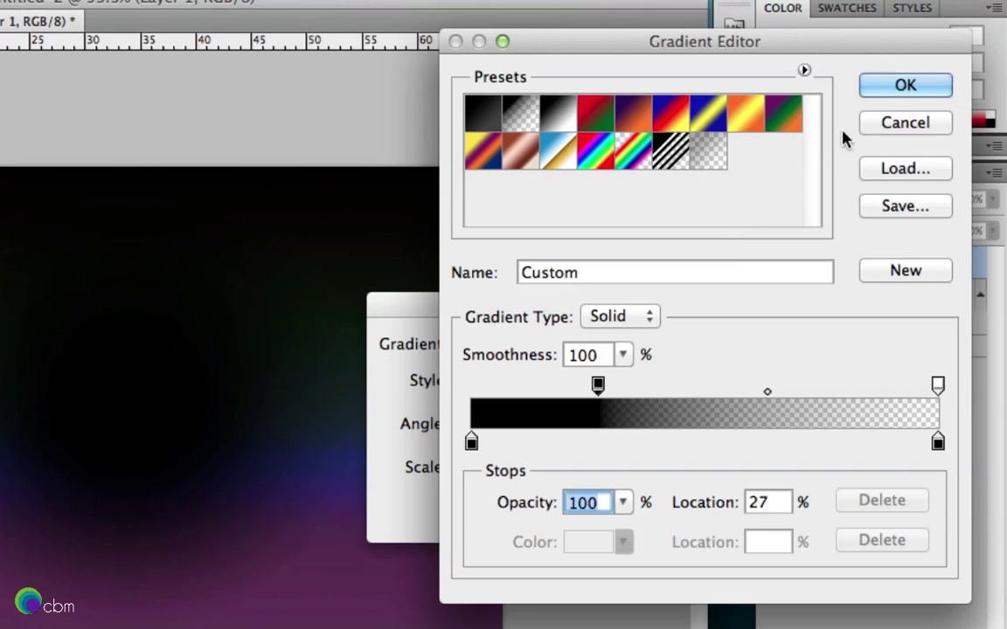
click(870, 85)
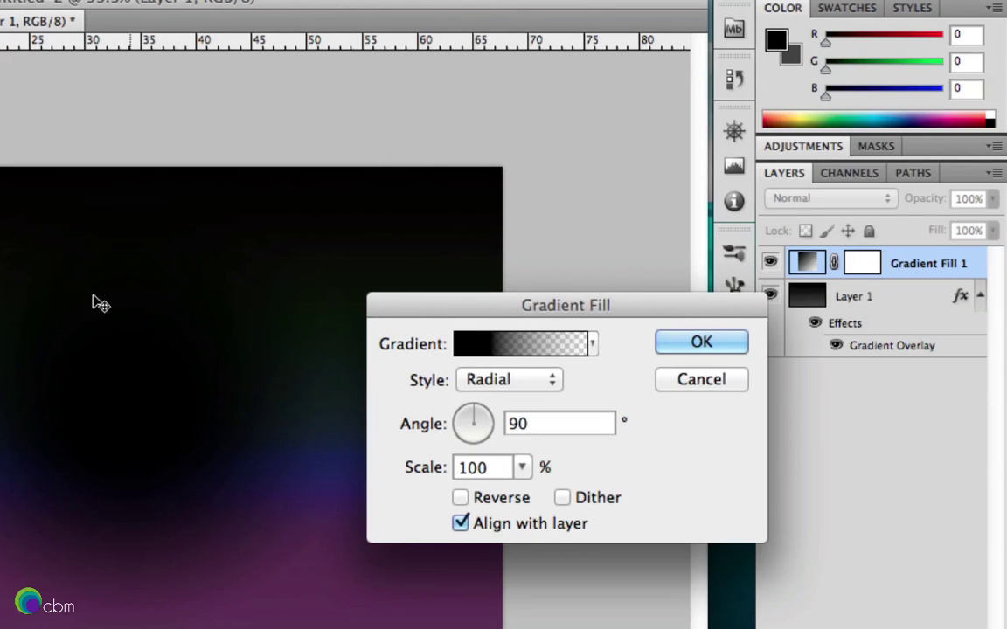
Step: Reverse the radial gradient fill, increase its scale above 100% and apply the fill
click(460, 501)
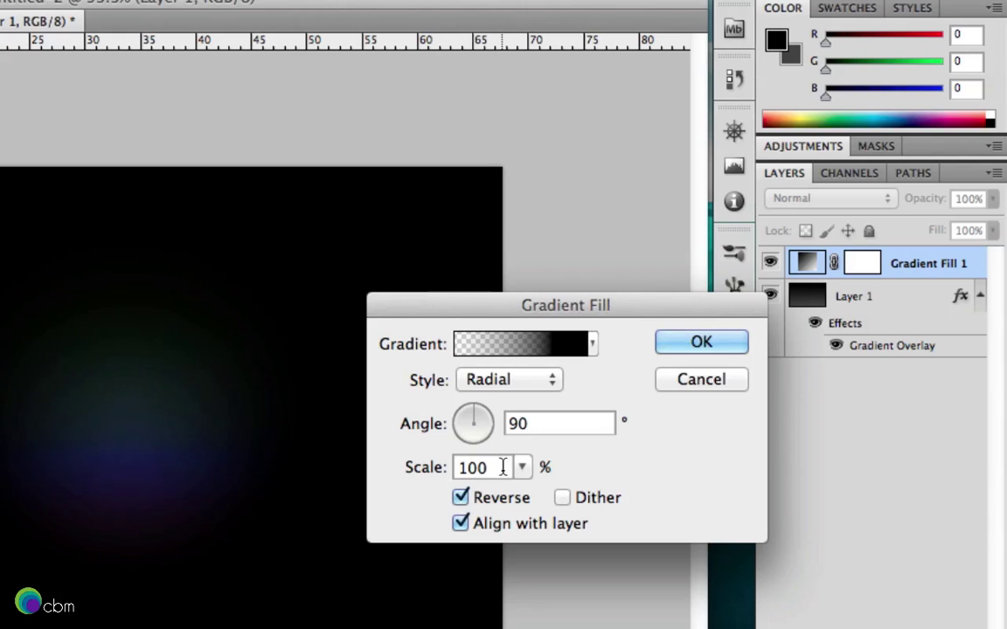
click(522, 468)
drag(529, 496, 640, 499)
click(689, 341)
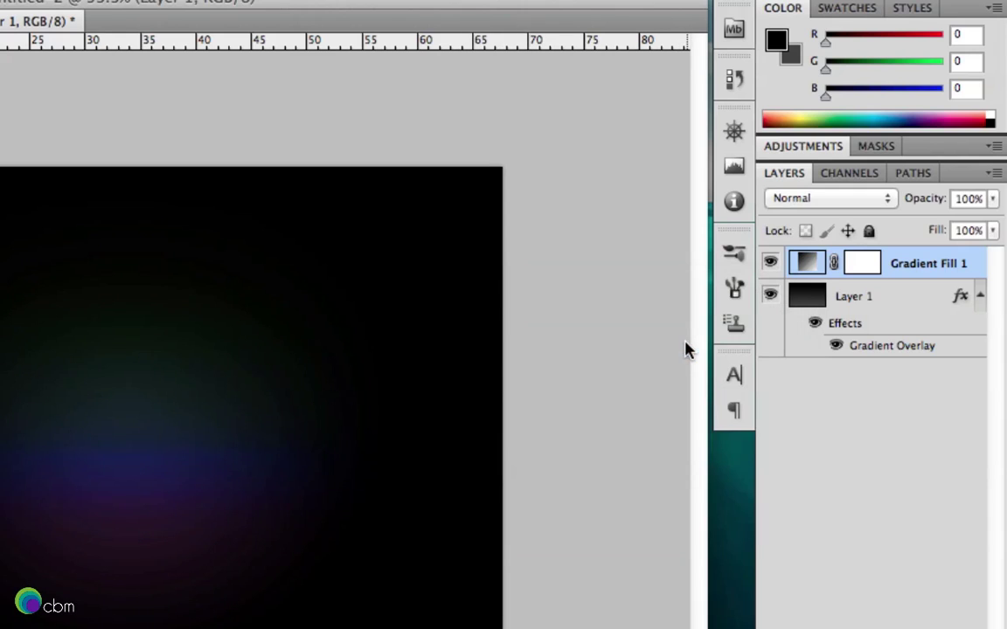
Step: Lower the opacity of the Gradient Fill 1 layer to 52%
click(992, 199)
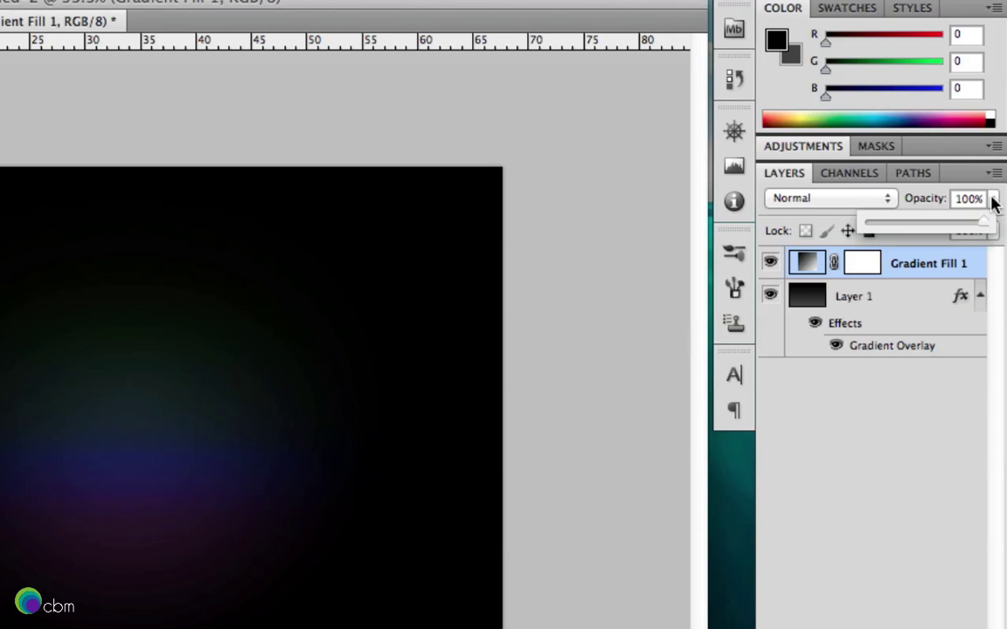
click(950, 226)
drag(942, 229, 933, 228)
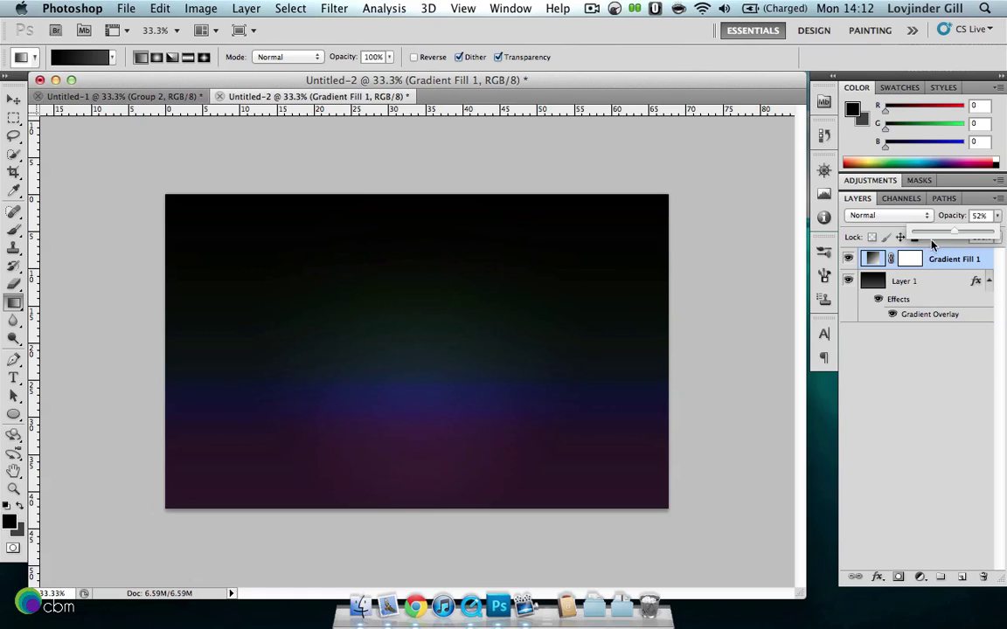
Step: Try the Screen and Color blend modes on the gradient fill layer, and set it back to Normal
click(906, 217)
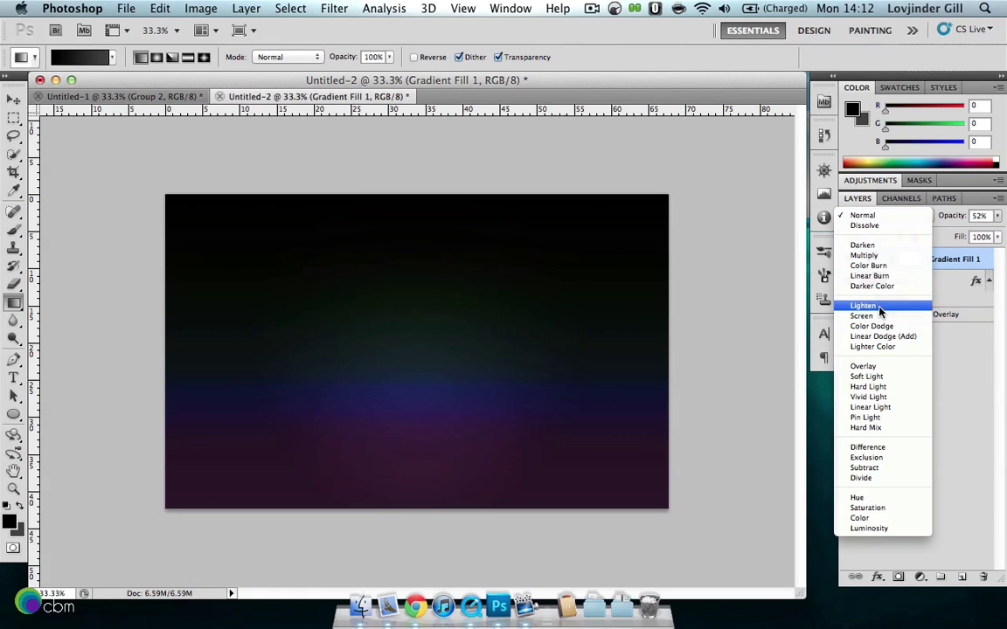
click(880, 317)
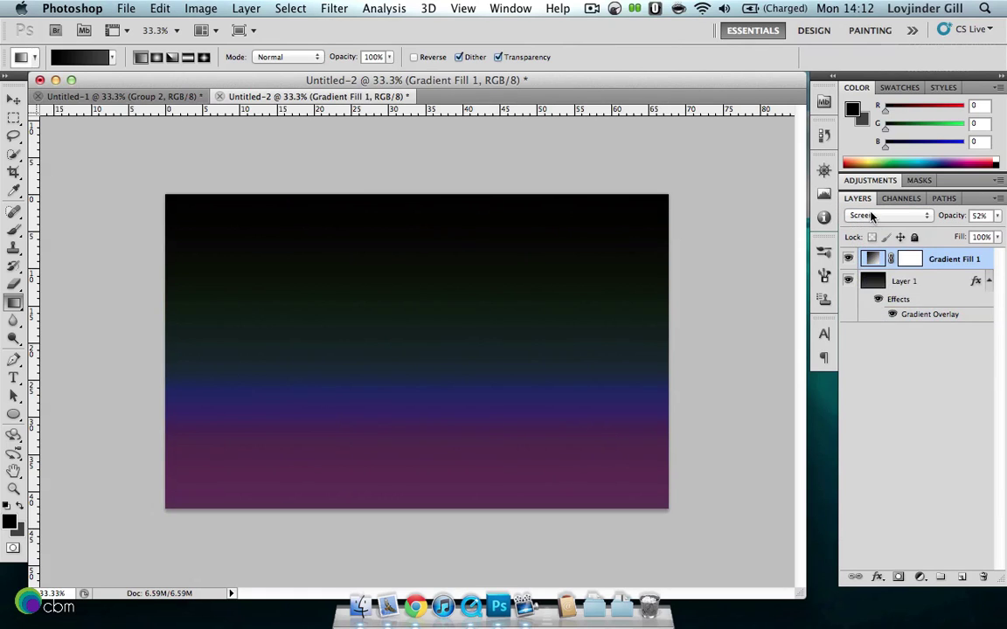
click(871, 216)
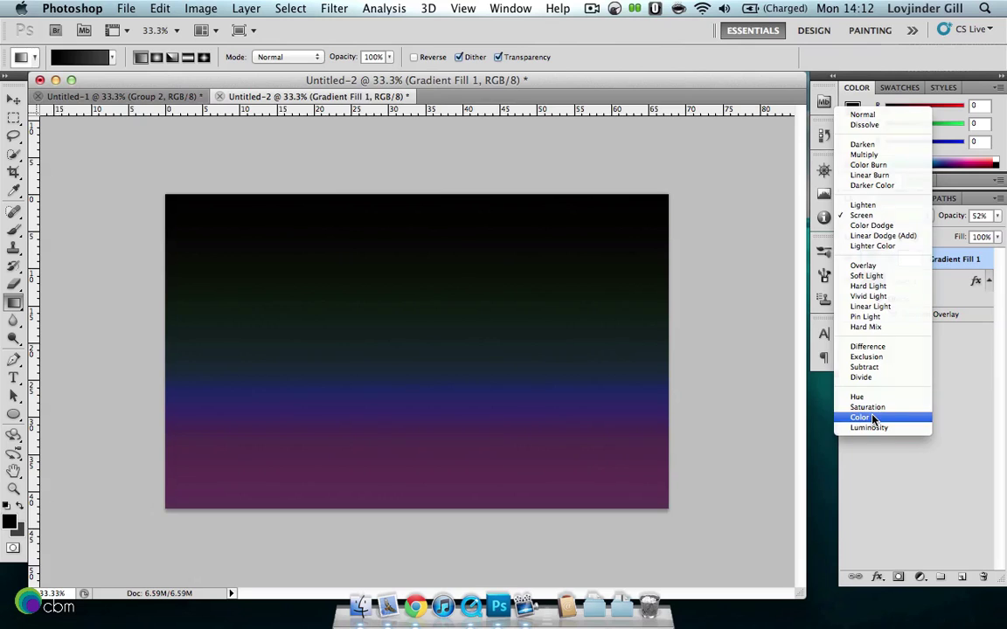
click(872, 418)
click(863, 217)
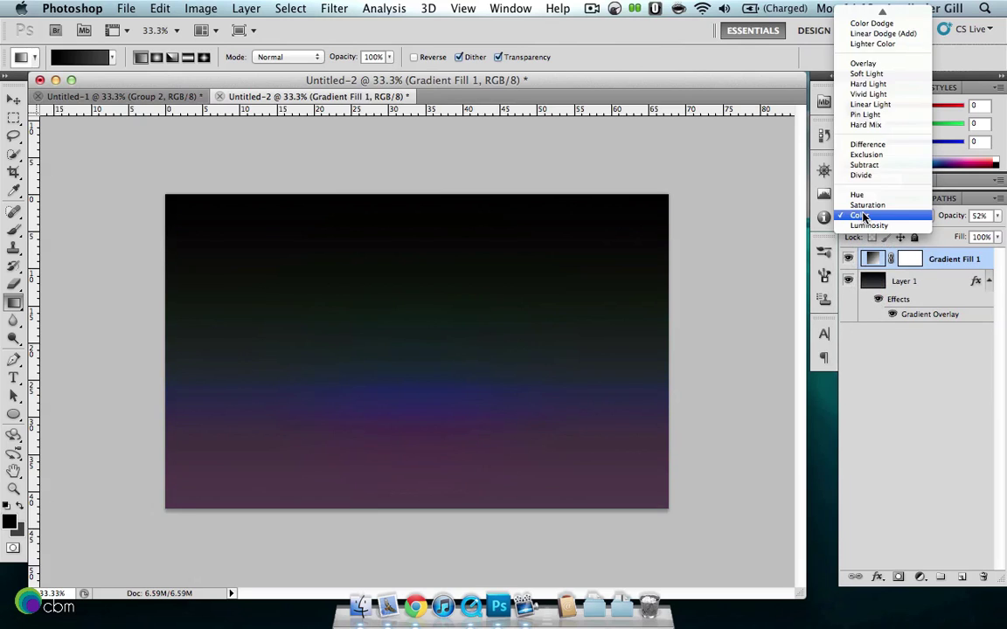
click(864, 14)
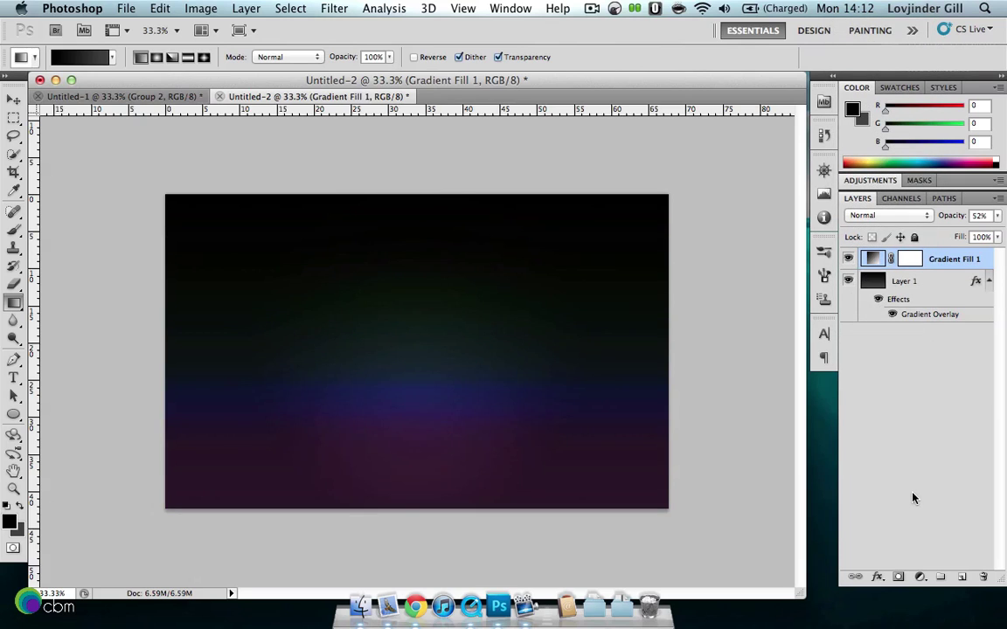
Step: Reduce the gradient fill layer's opacity to 24%
drag(997, 217, 938, 234)
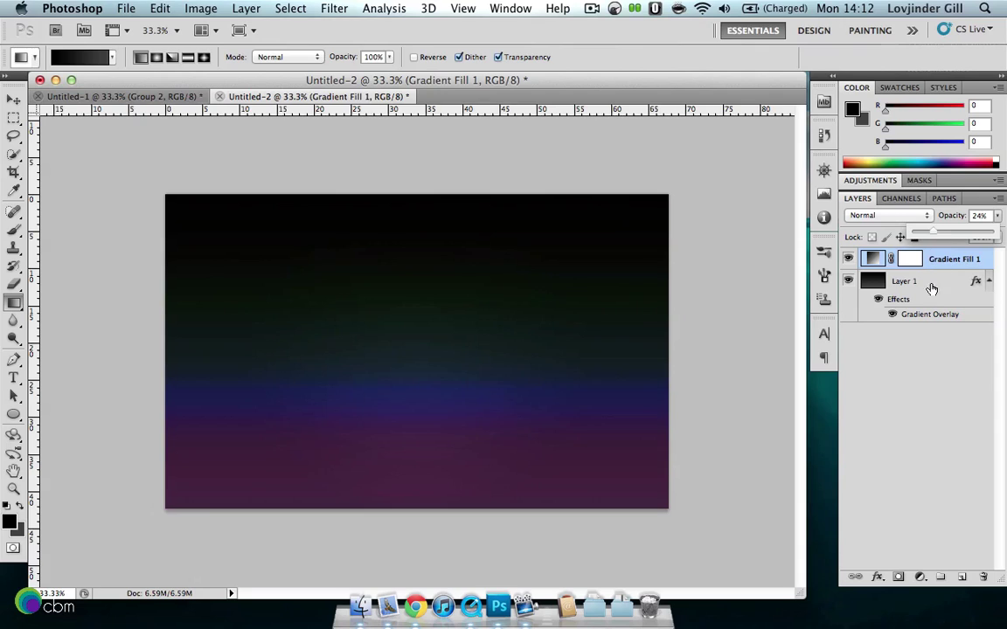
click(928, 448)
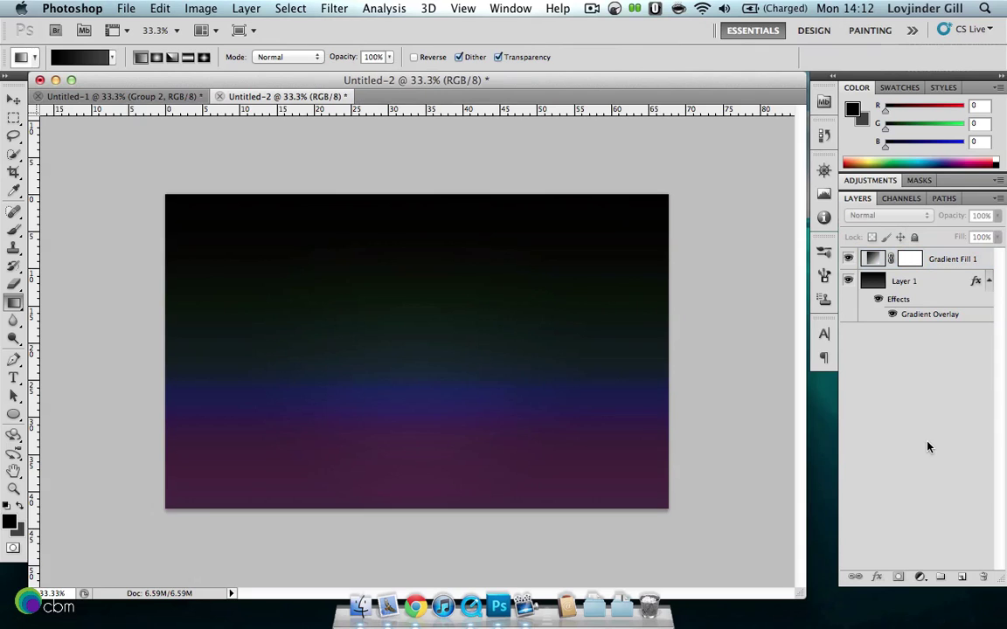
Step: Choose the Times New Roman font for the Type tool
click(13, 379)
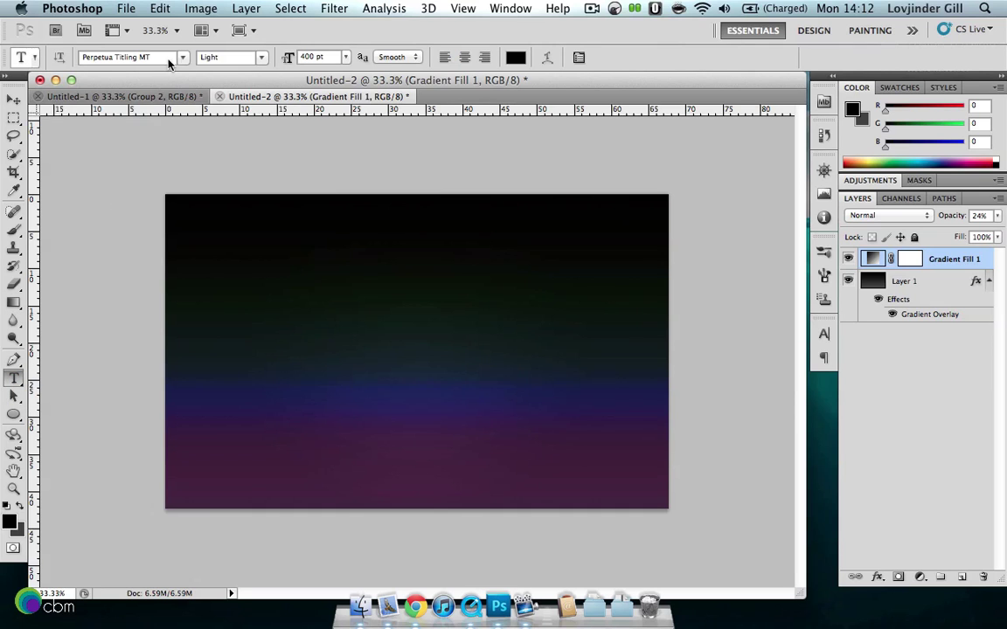
click(182, 60)
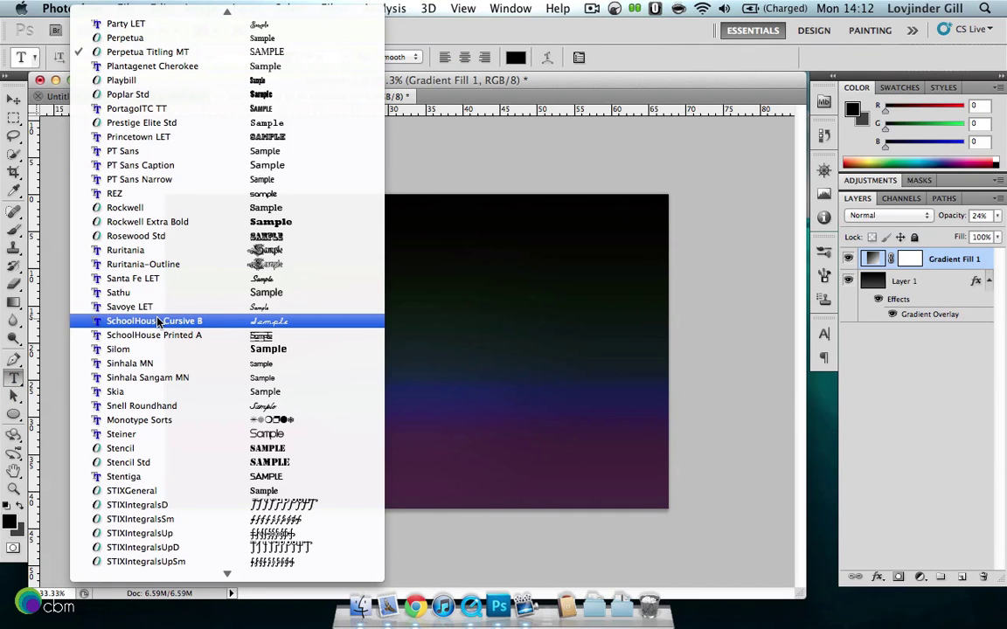
scroll(146, 389, down, 8)
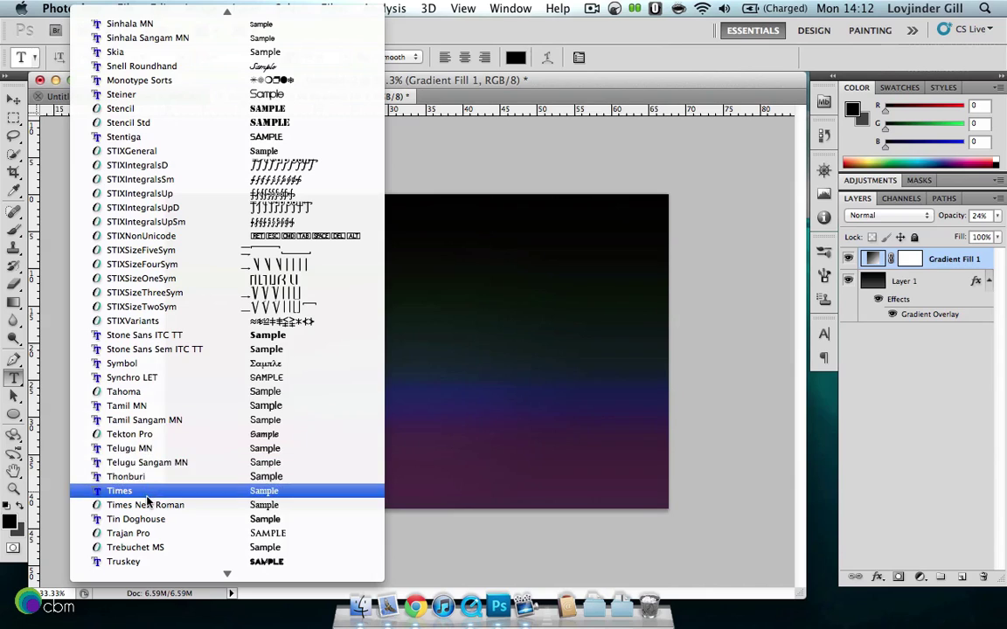
click(146, 505)
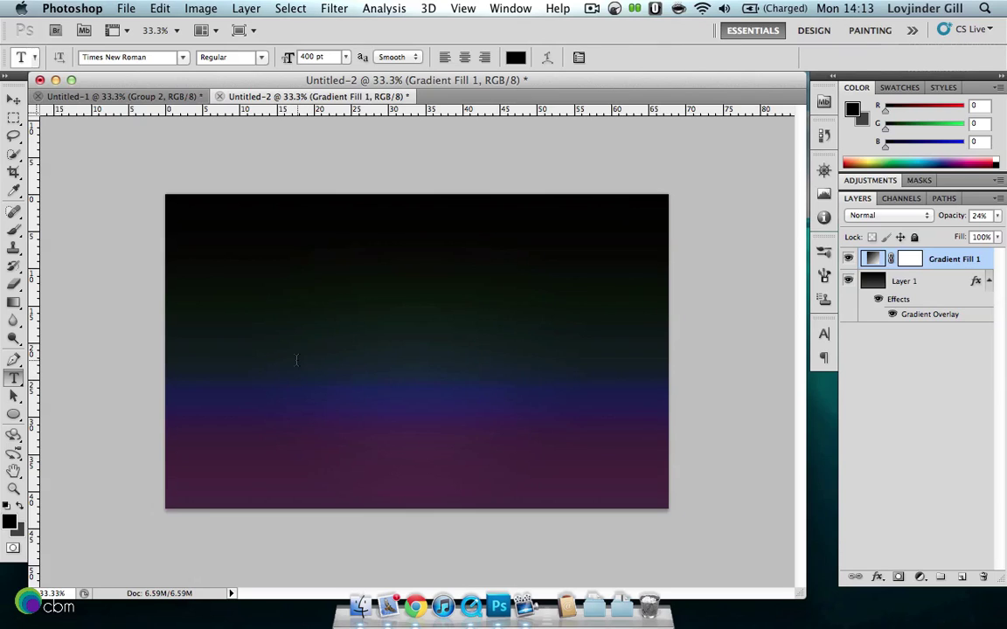
Step: Add the letter "C" as 400 pt black text left of the canvas centre and move it slightly down
click(296, 360)
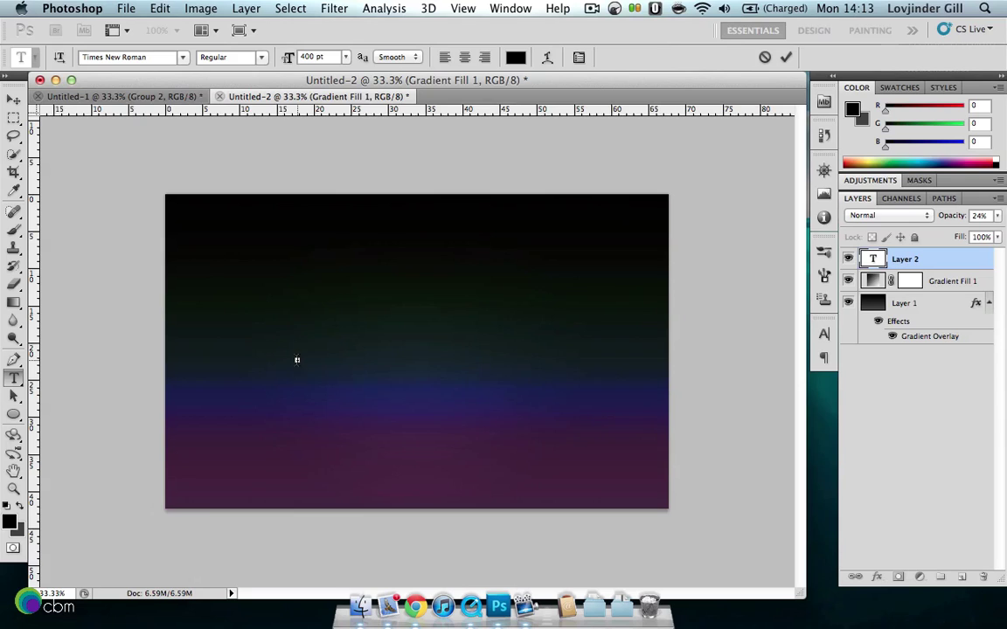
text(C)
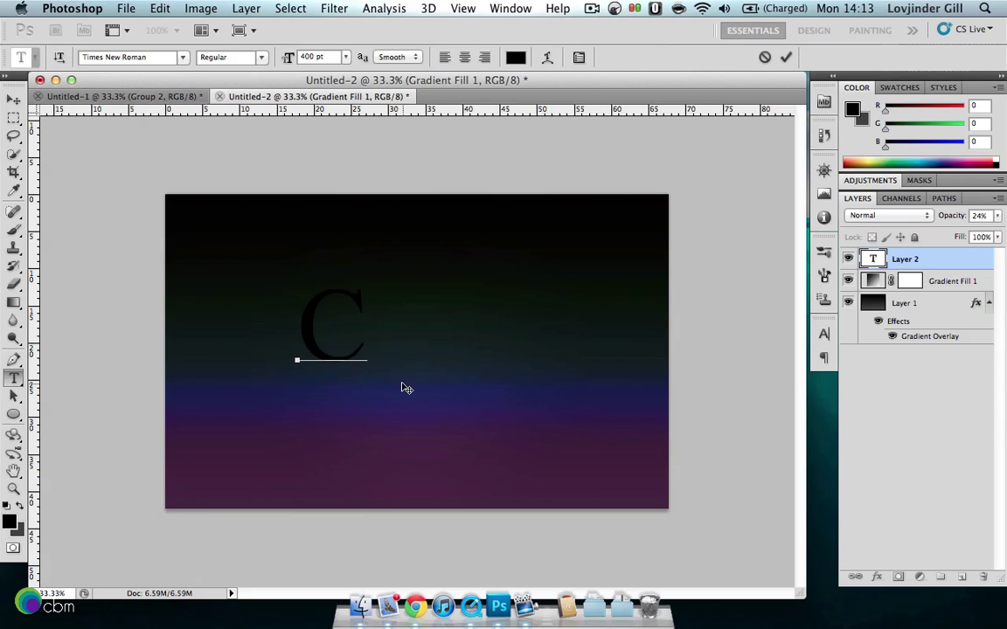
click(14, 102)
drag(321, 346, 322, 378)
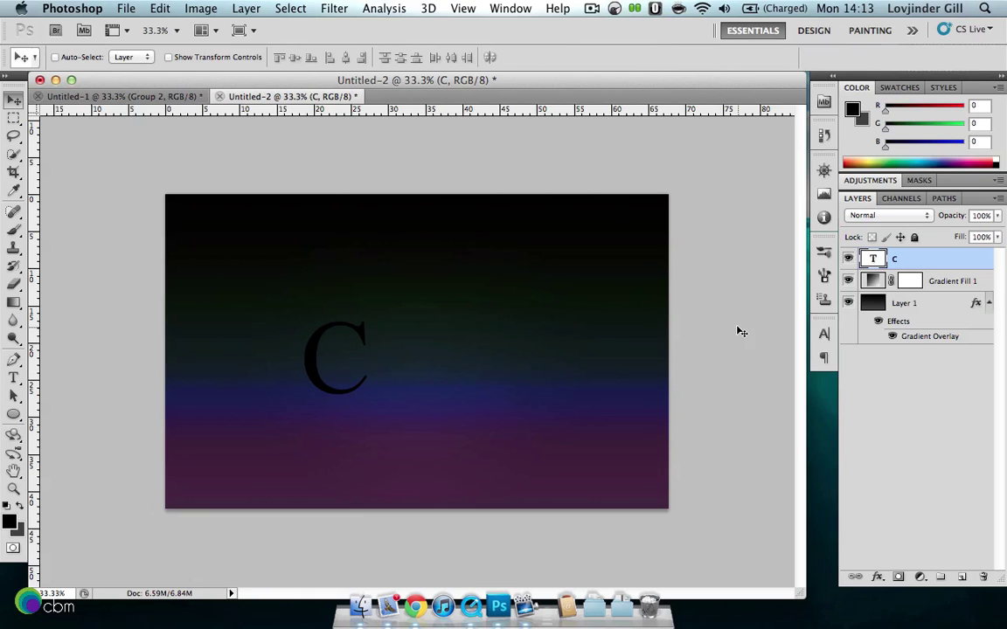
Step: Set the C text layer's blend mode to Screen and enable an Outer Glow in its layer style
click(880, 219)
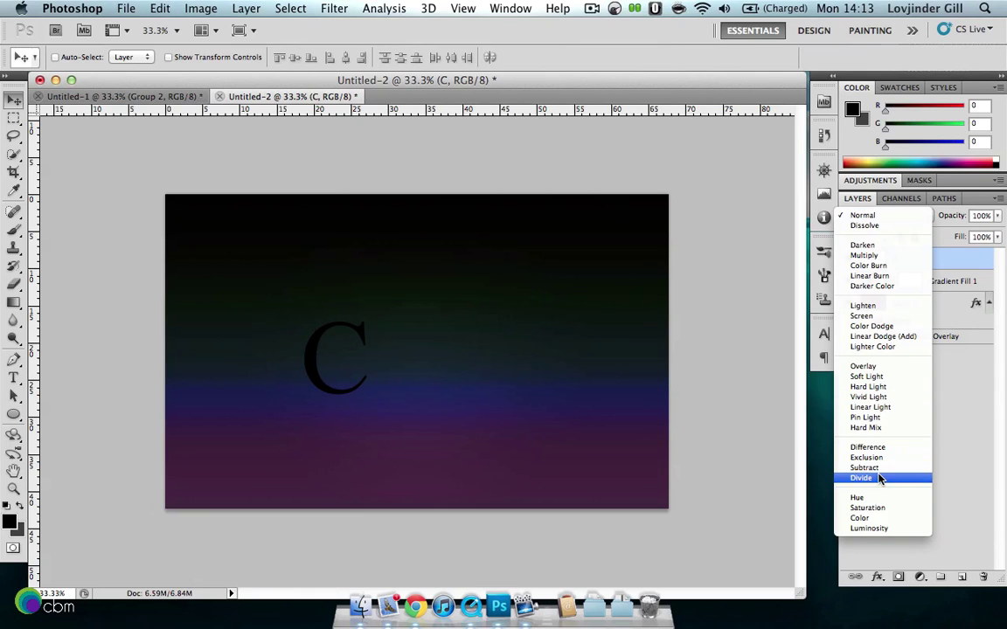
click(862, 316)
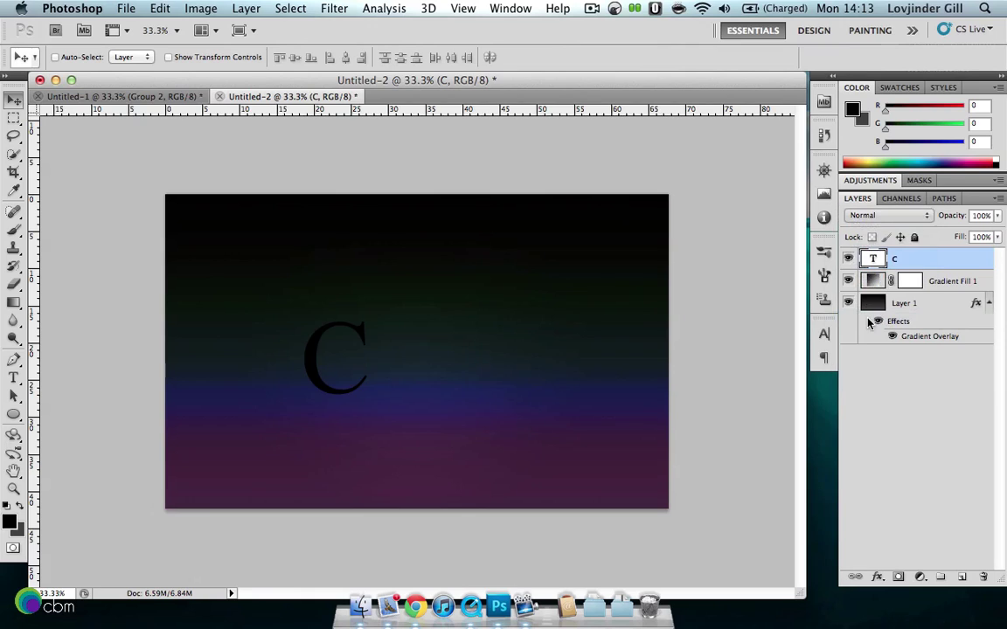
double_click(933, 261)
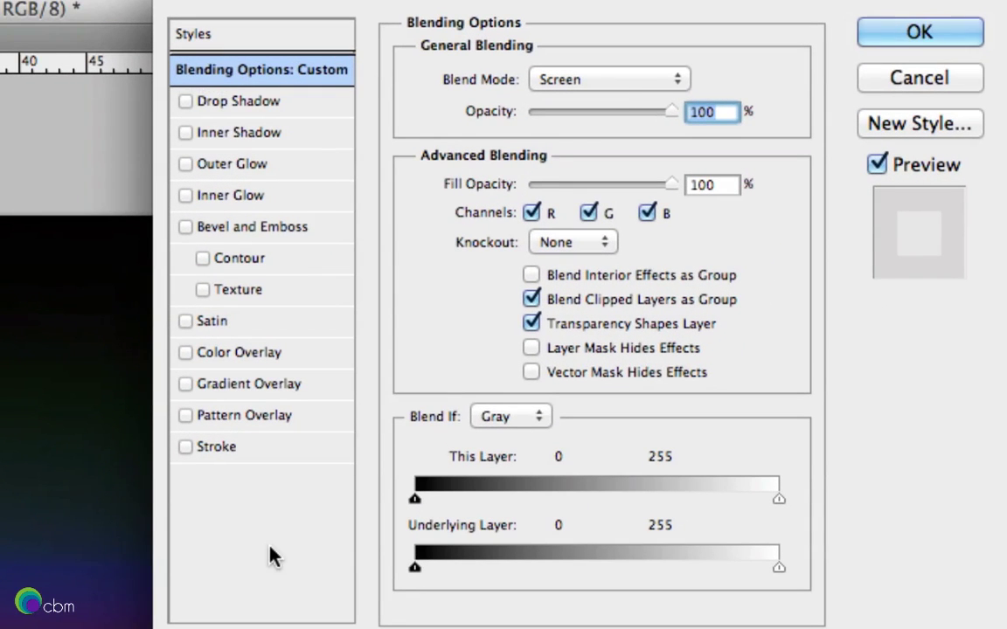
click(185, 163)
click(224, 165)
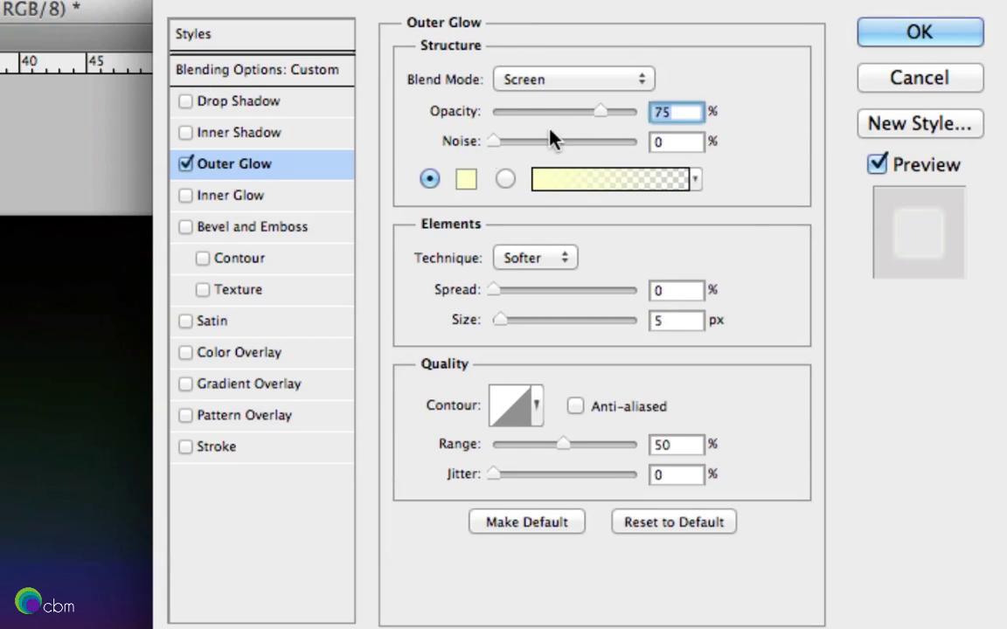
Step: Set the Outer Glow to Color Dodge at 22% opacity, with a white color and a size of 70 px
click(626, 85)
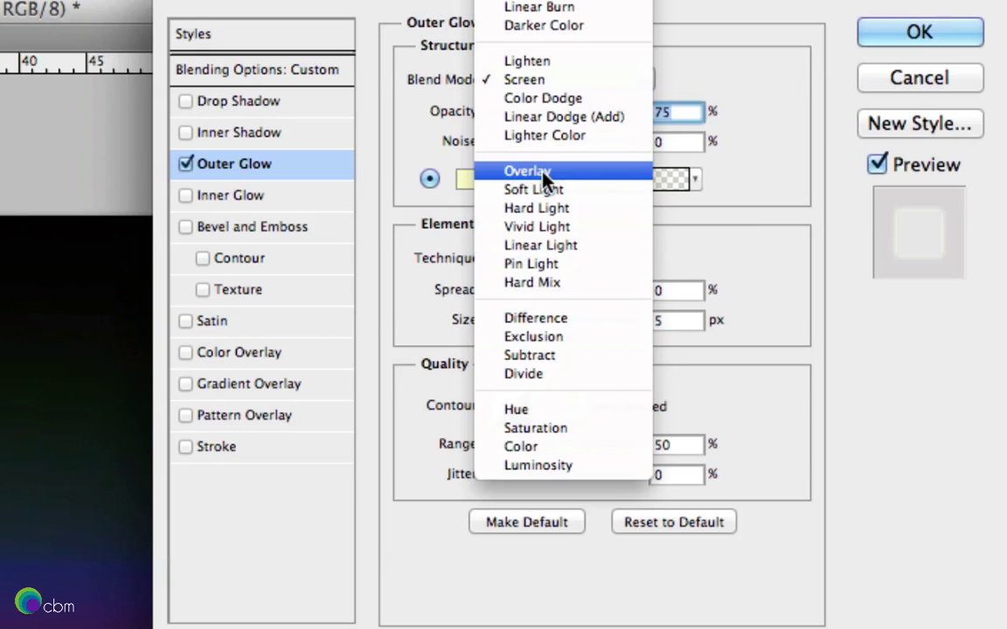
click(539, 97)
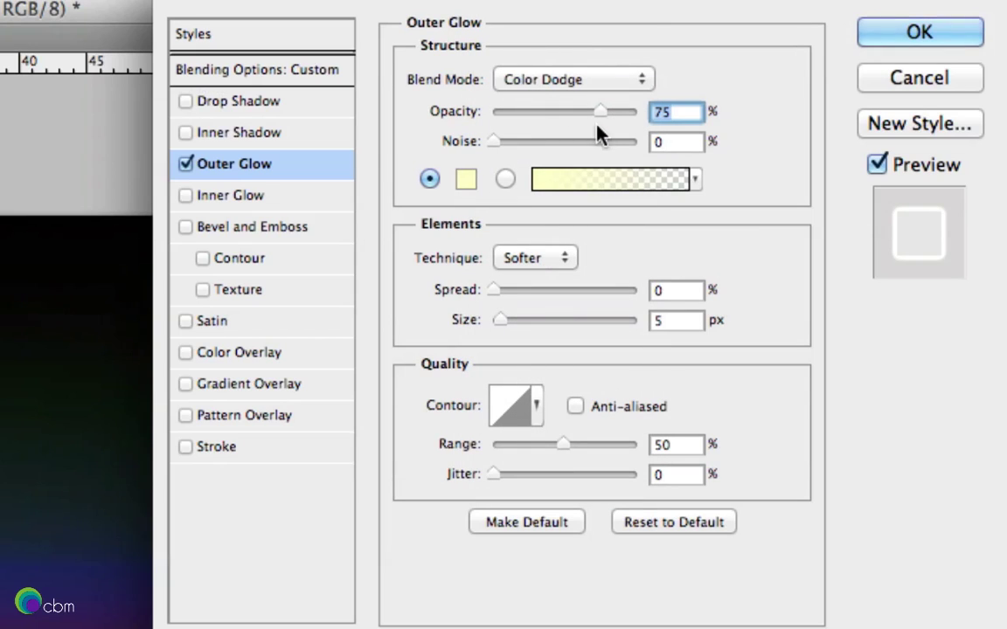
drag(523, 109, 525, 108)
click(464, 180)
click(227, 68)
key(Return)
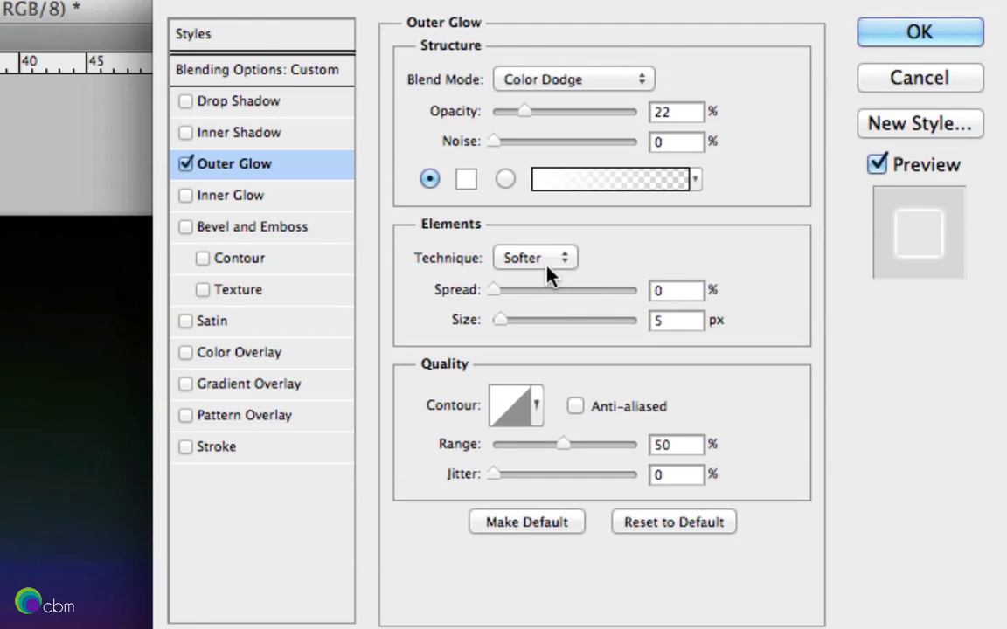
double_click(662, 320)
drag(579, 323, 541, 326)
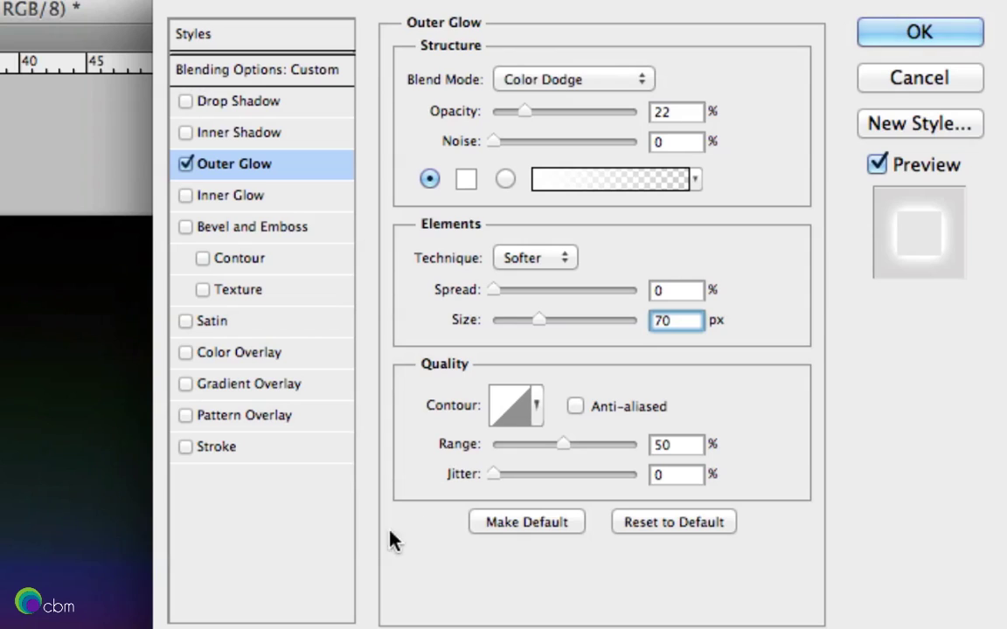
Step: Enable a 2 px outside Stroke on the C layer, set to Color Dodge at 50% opacity
click(236, 447)
text(2)
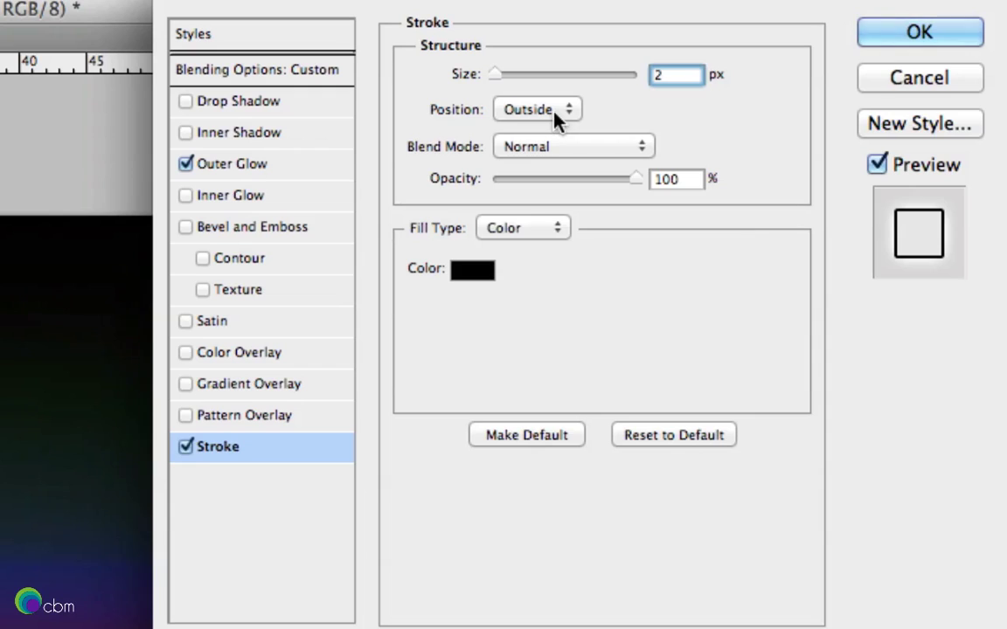
click(567, 148)
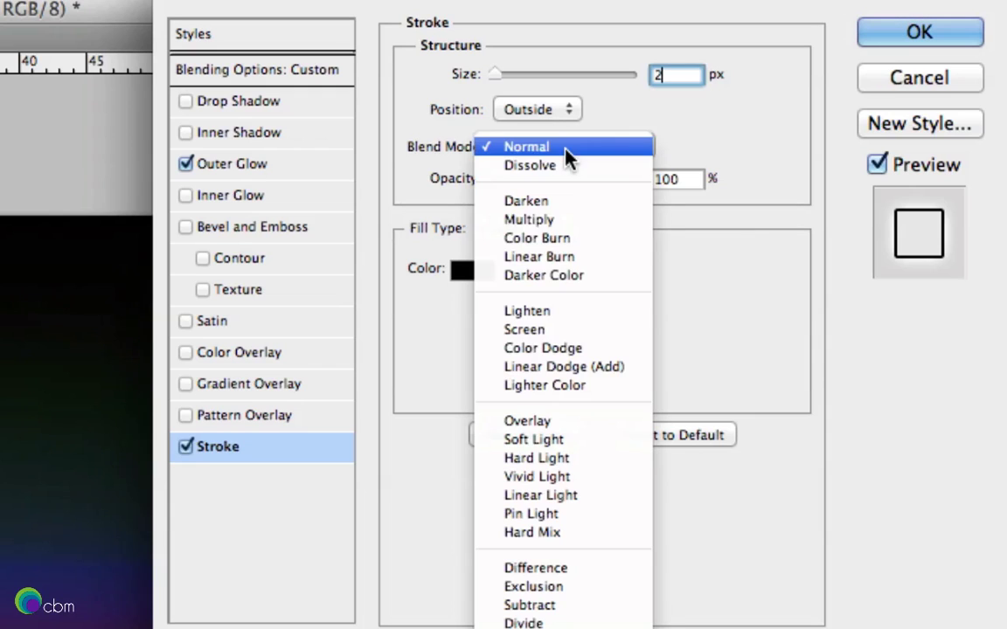
click(555, 349)
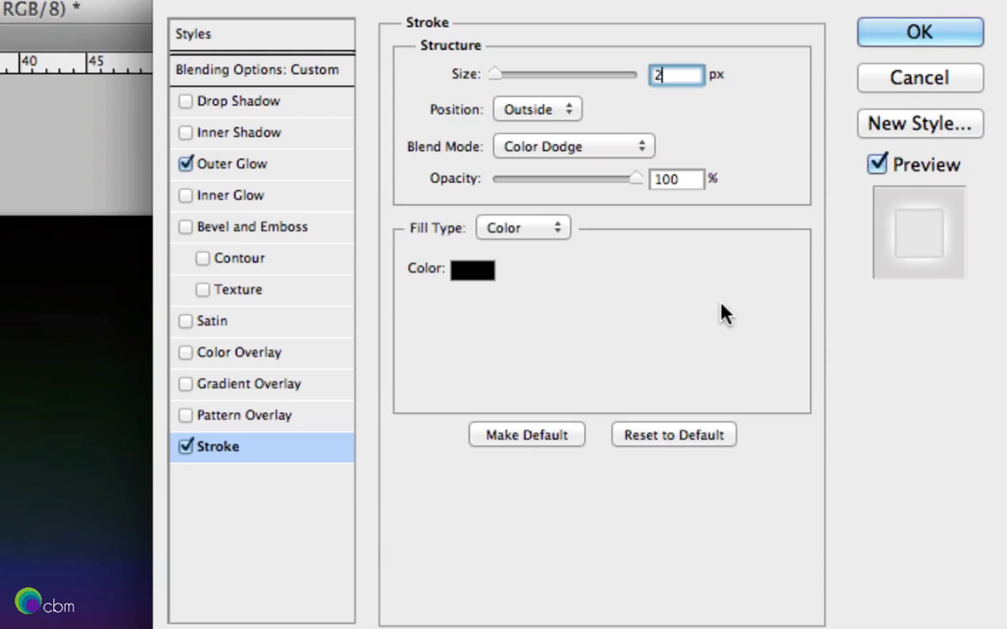
click(568, 178)
drag(566, 179, 564, 178)
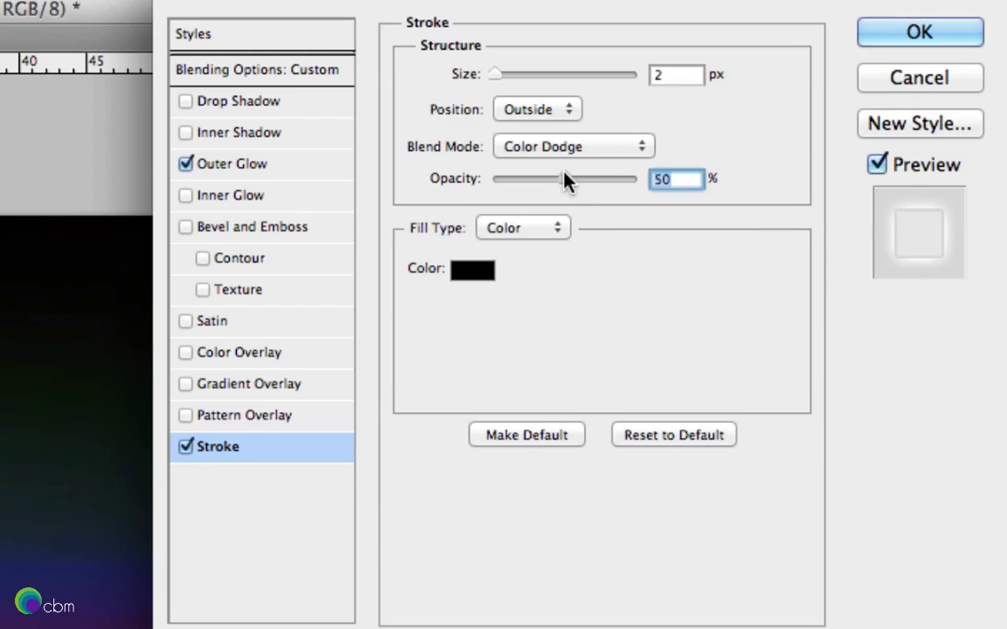
Step: Set the stroke color to white and apply the layer style
click(473, 272)
drag(231, 70, 233, 69)
key(Return)
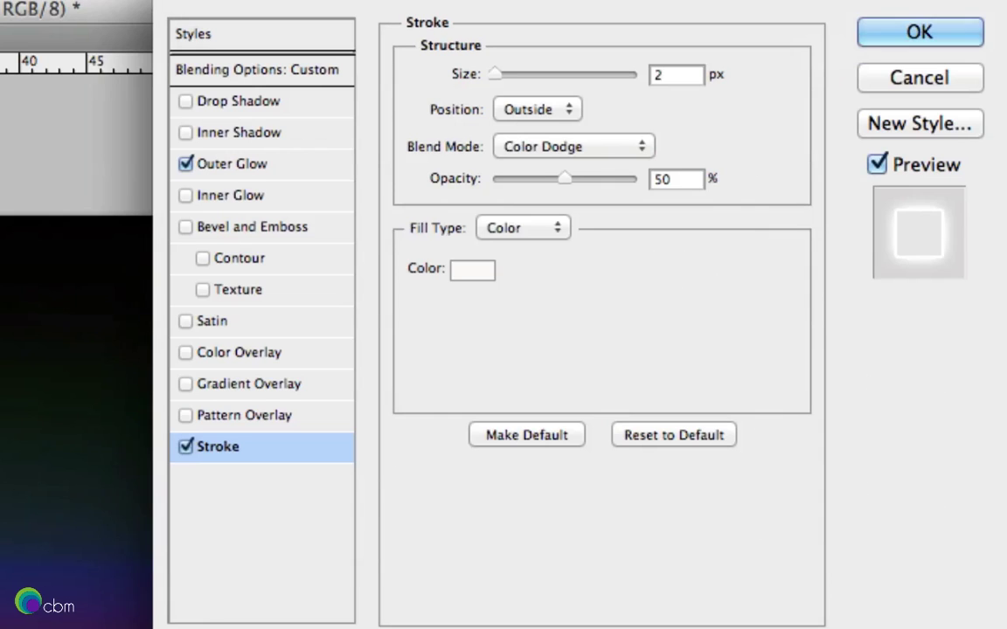
click(927, 44)
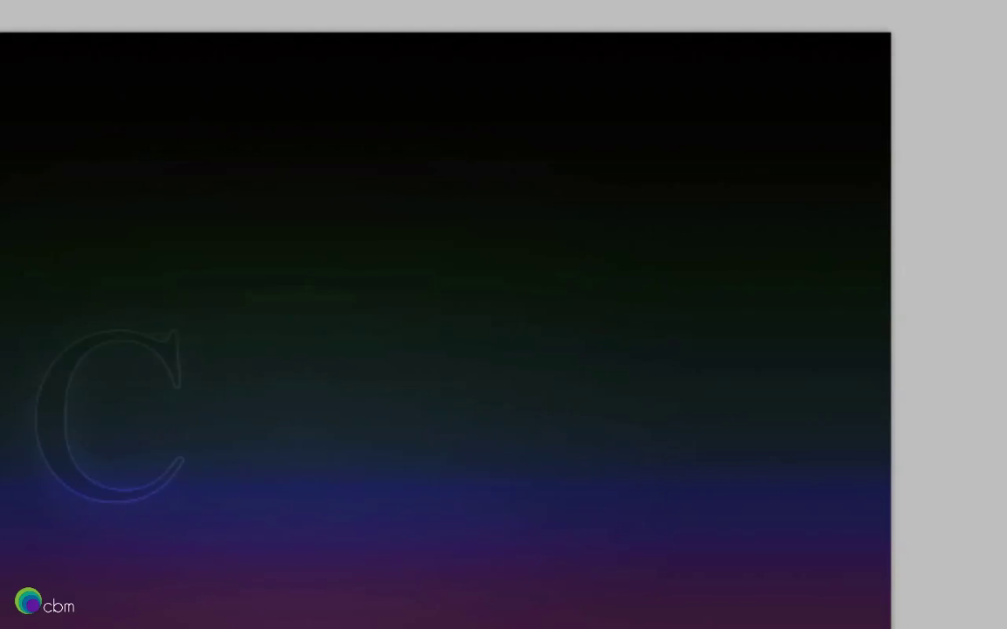
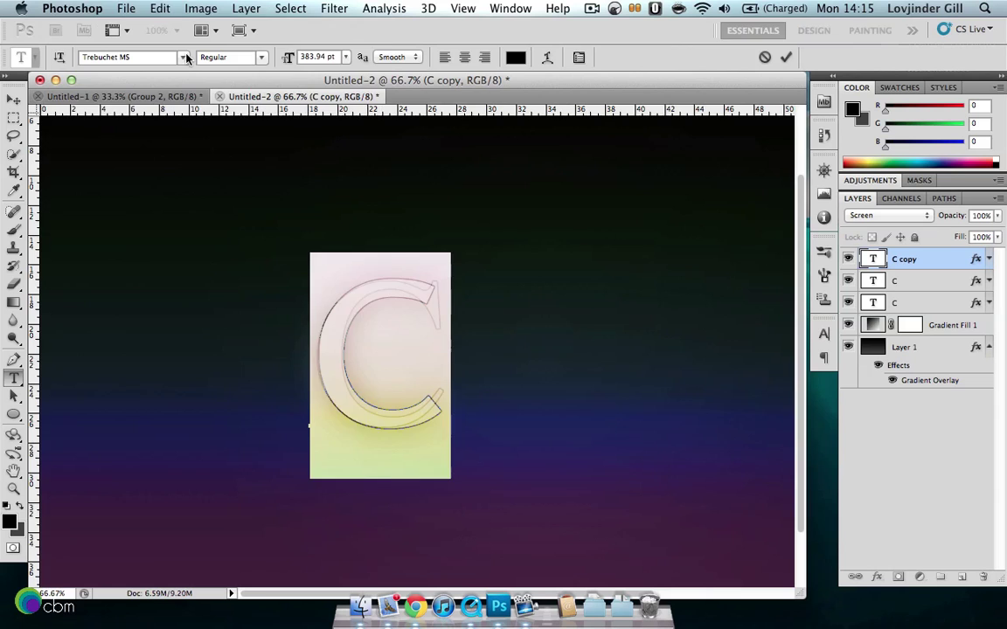
Step: Change the duplicated C to Trajan Pro and scale it down to fit over the other C outlines
click(171, 56)
click(162, 55)
click(160, 8)
click(188, 341)
drag(499, 480, 442, 477)
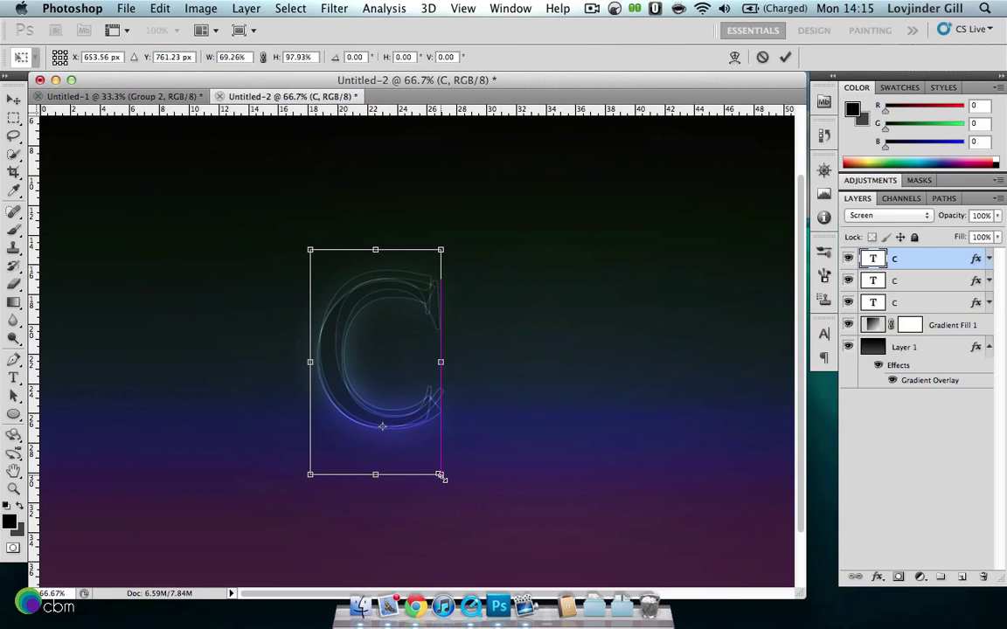
drag(375, 250, 374, 260)
key(m)
key(Return)
Step: Duplicate the top C text layer and give the copy a different font
key(super+j)
double_click(872, 259)
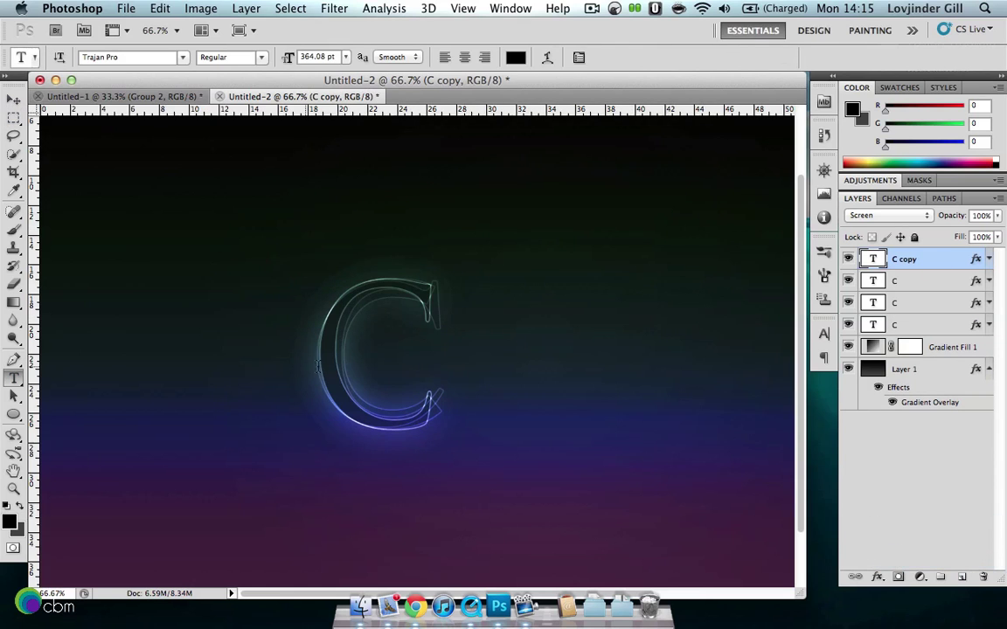
click(156, 57)
scroll(181, 63, up, 3)
scroll(180, 96, up, 1)
click(131, 38)
Step: Widen the new C copy to about 134% so it lines up with the other outlines, and apply the transformation
click(158, 8)
click(199, 341)
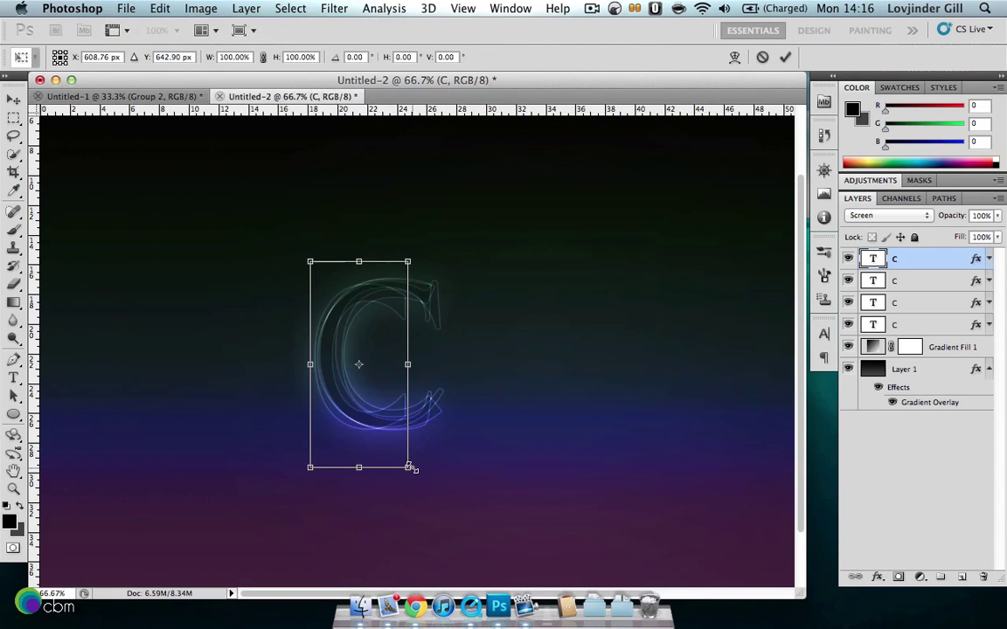
drag(414, 366, 441, 364)
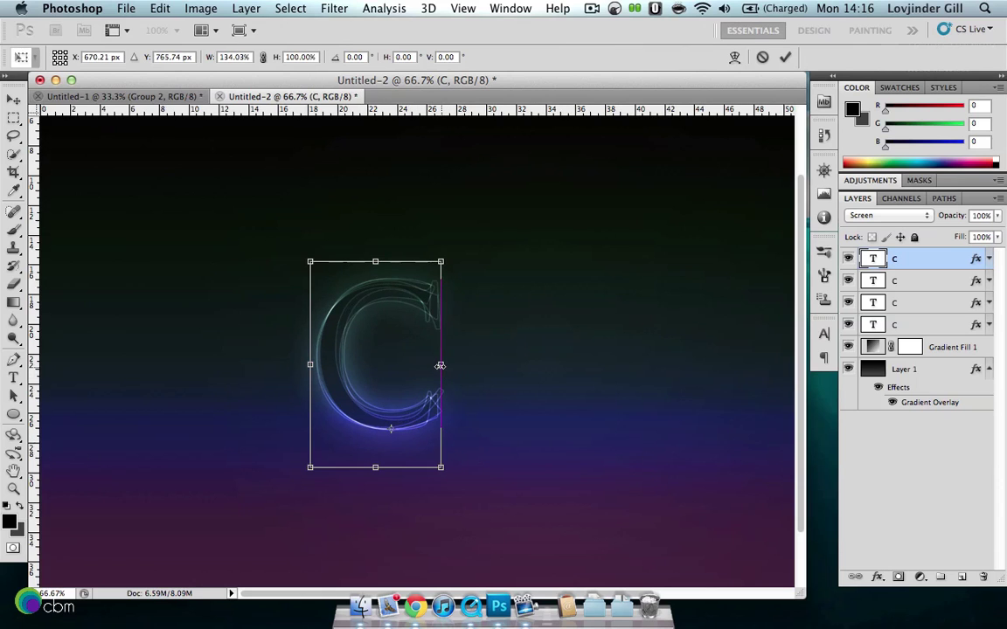
click(13, 99)
click(630, 227)
Step: Duplicate the top C layer and set the copy's font to Rockwell
drag(909, 259, 961, 577)
double_click(872, 259)
click(183, 57)
scroll(175, 164, up, 15)
click(166, 120)
Step: Scale the Rockwell C to about 85% width and 111% height to match the other letters, and apply the transformation
click(160, 8)
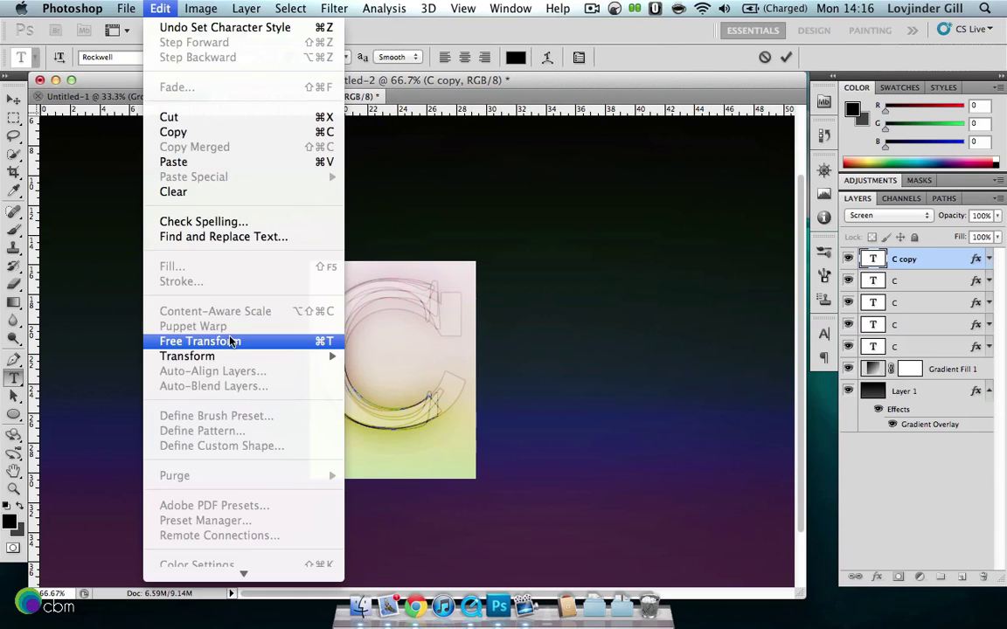
click(260, 339)
drag(477, 372, 450, 367)
drag(380, 262, 380, 246)
drag(381, 479, 381, 488)
key(m)
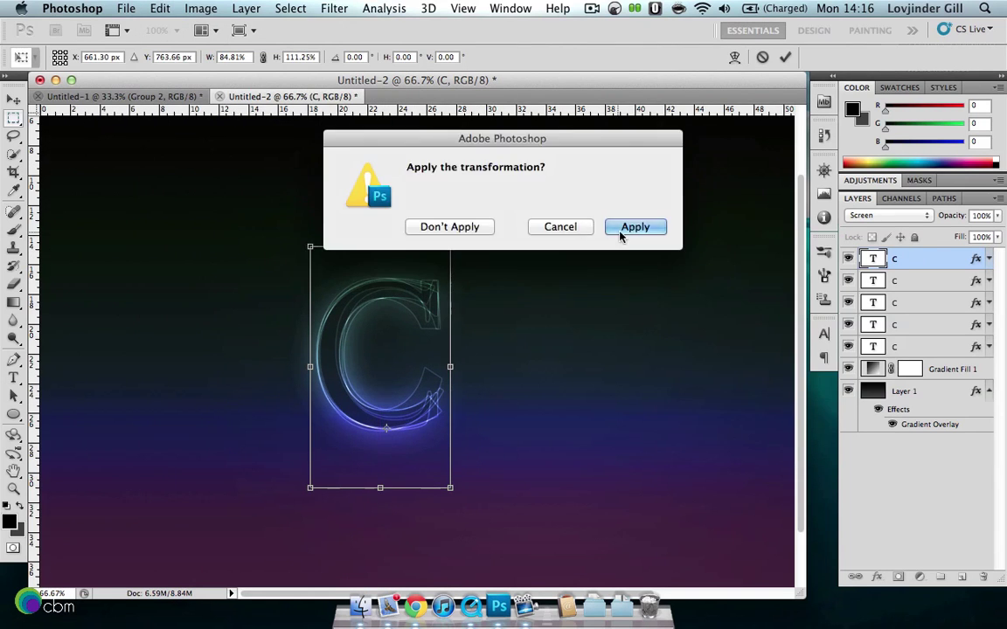
click(622, 233)
Step: Duplicate the Rockwell C layer and change the copy's font to Perpetua Titling MT
key(super+j)
click(160, 7)
click(200, 341)
key(Escape)
click(13, 378)
double_click(330, 271)
click(182, 57)
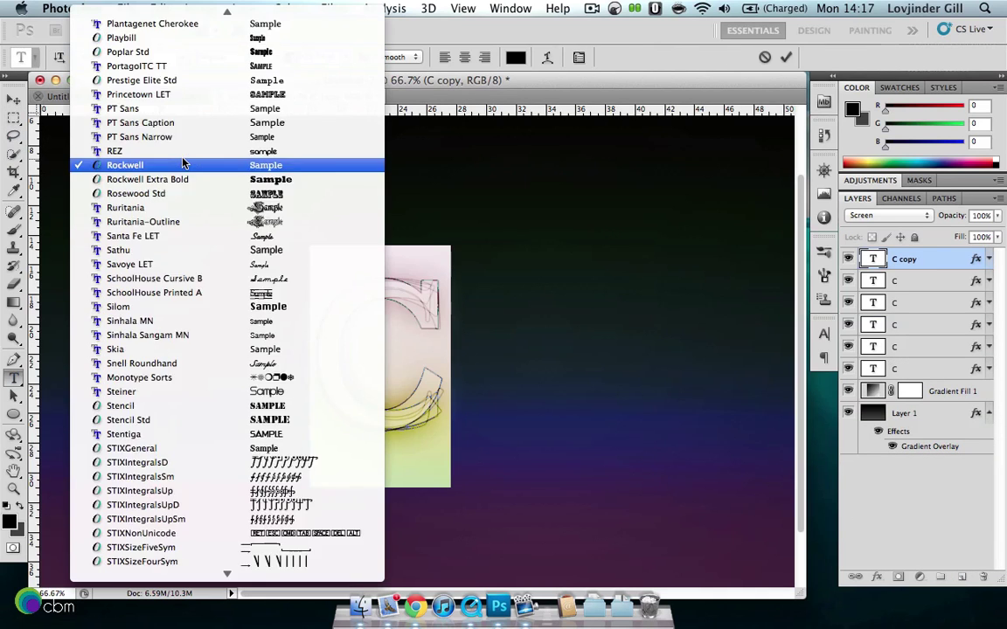
click(164, 124)
Step: Reduce the Perpetua Titling MT letter's height to about 93% to fit the stacked outlines, and apply the transformation
click(160, 8)
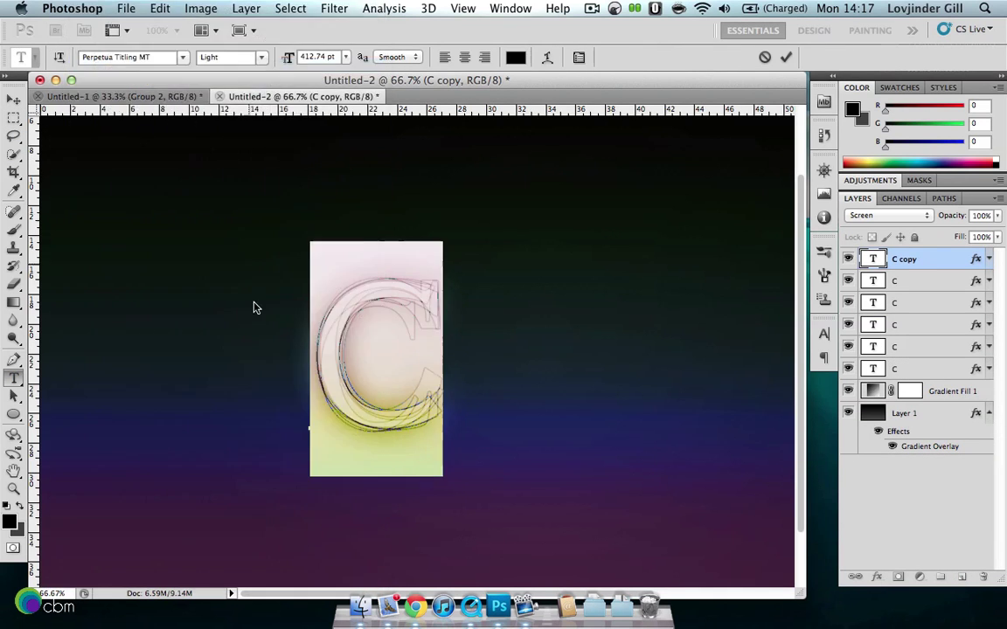
click(188, 342)
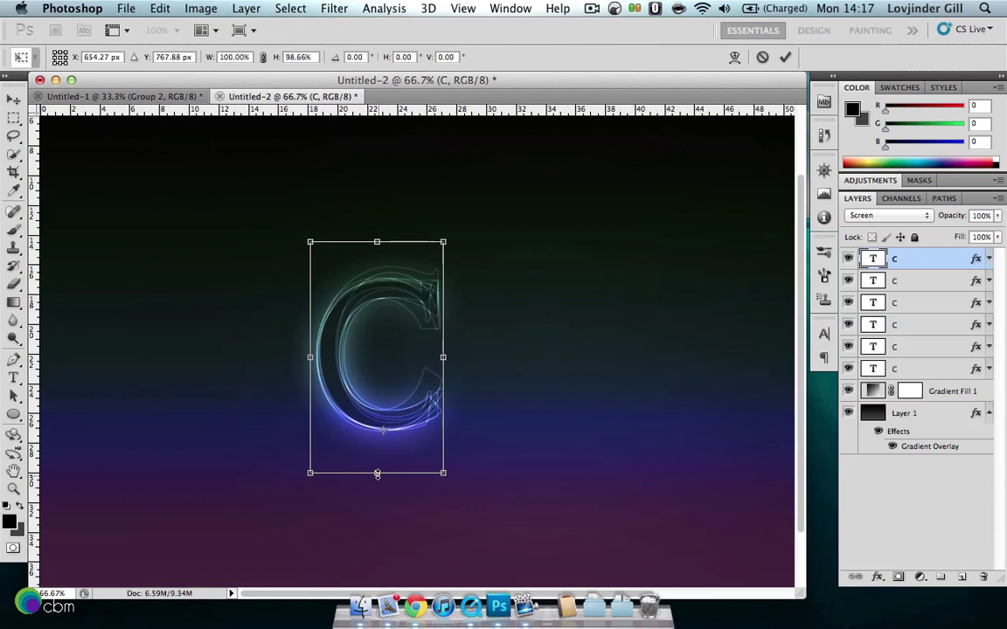
drag(377, 242, 377, 254)
key(m)
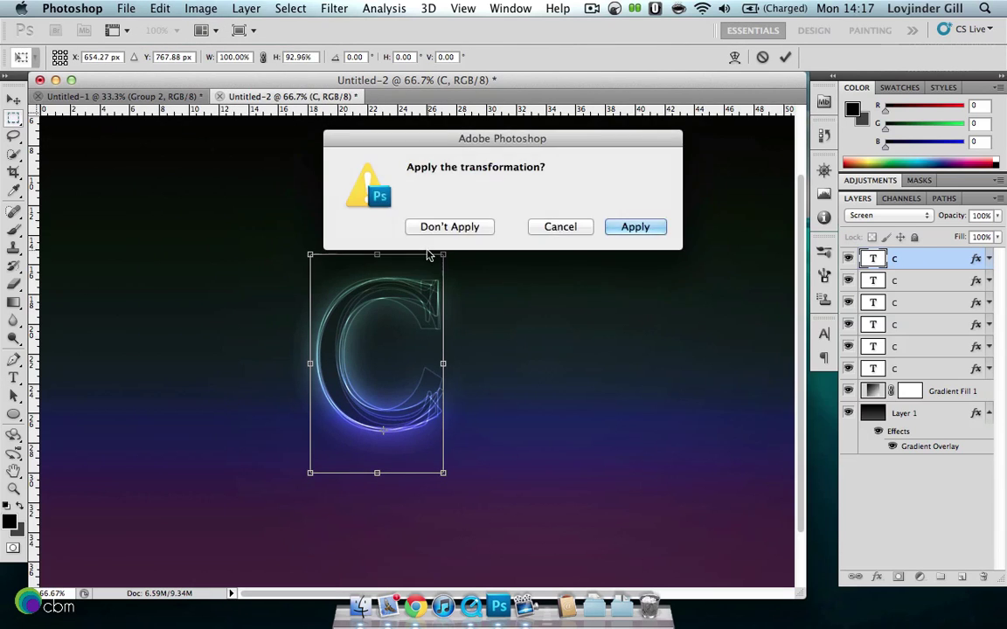
click(636, 227)
Step: Duplicate the top C layer and set the copy's font to Nueva Std
drag(904, 259, 961, 577)
key(t)
click(308, 358)
key(super+a)
click(160, 54)
scroll(164, 175, up, 5)
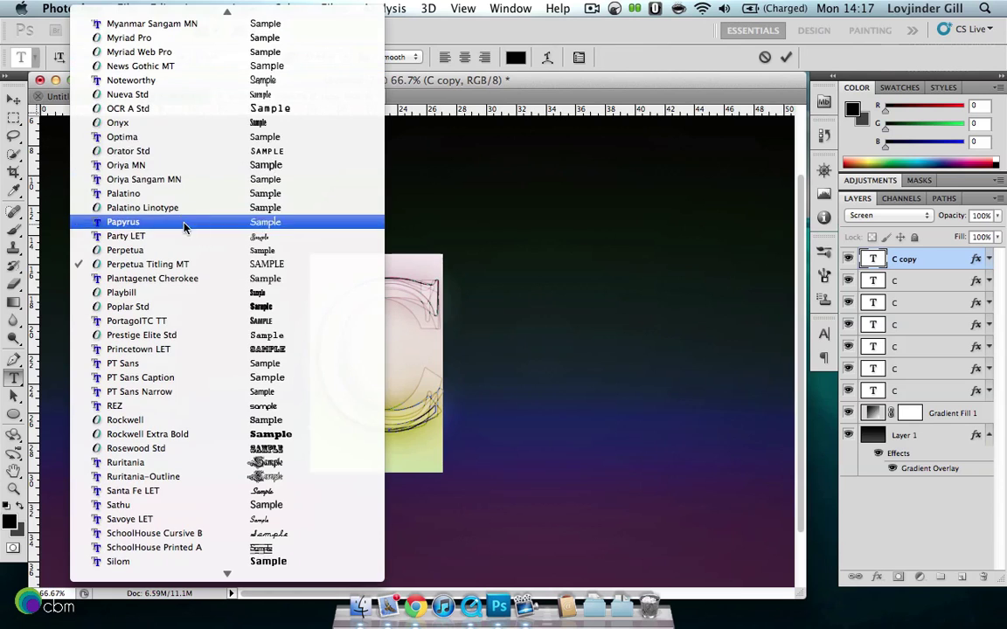
click(162, 96)
Step: Widen the Nueva Std C to about 131%, stretch it upward to match the other outlines, and apply the transformation
click(160, 8)
click(220, 342)
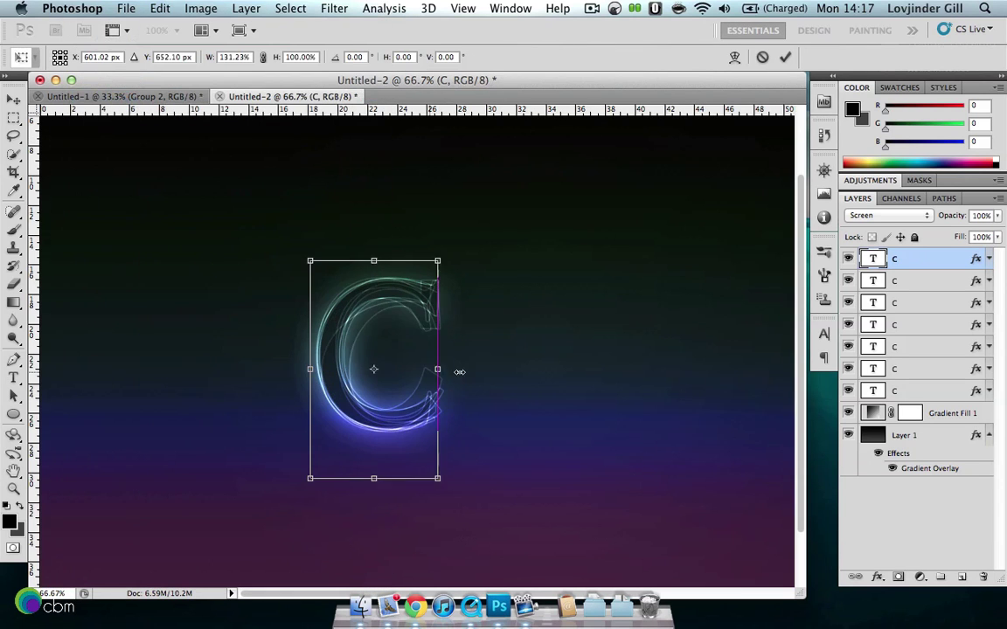
drag(373, 256, 372, 229)
key(m)
key(Return)
Step: Group all seven C text layers together
click(822, 168)
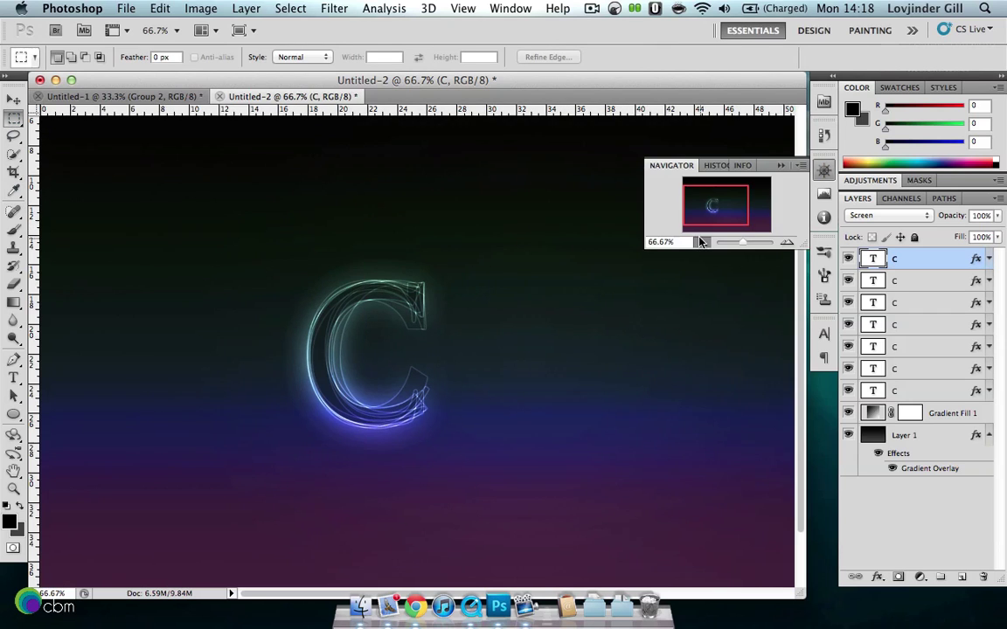
click(700, 242)
click(700, 242)
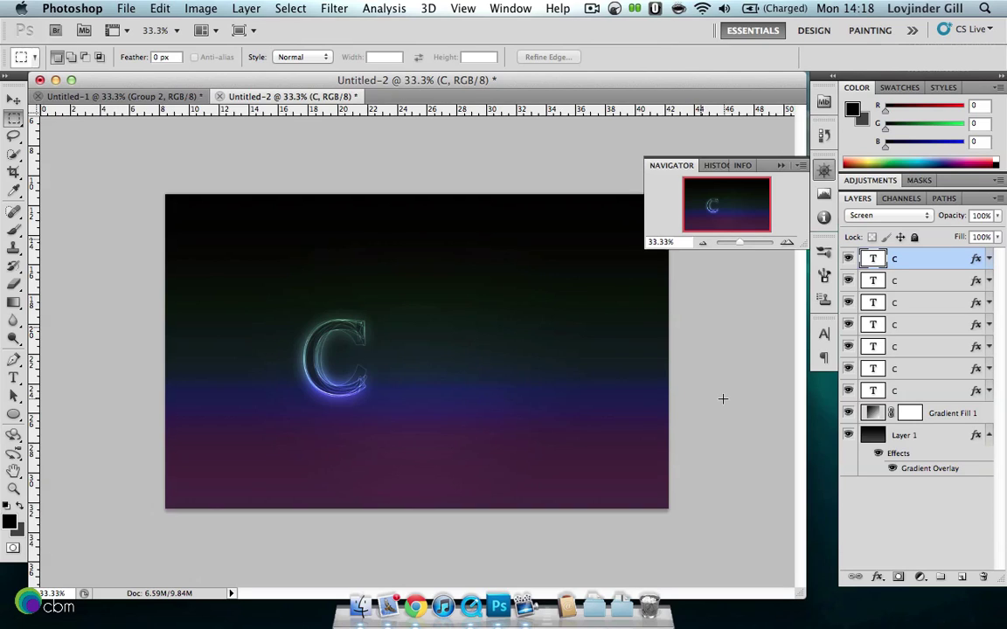
shift+click(937, 396)
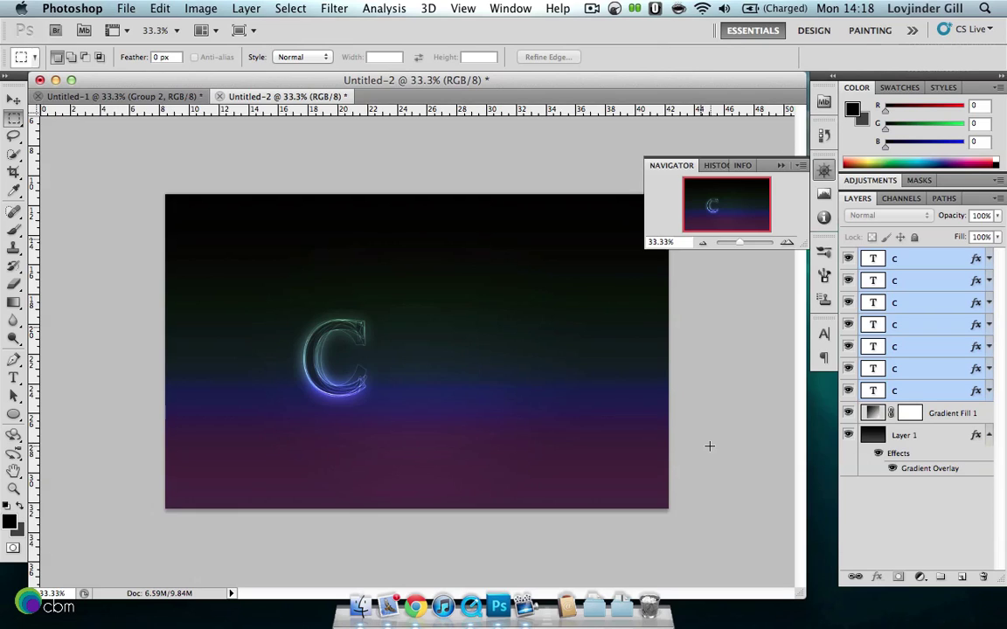
key(super+g)
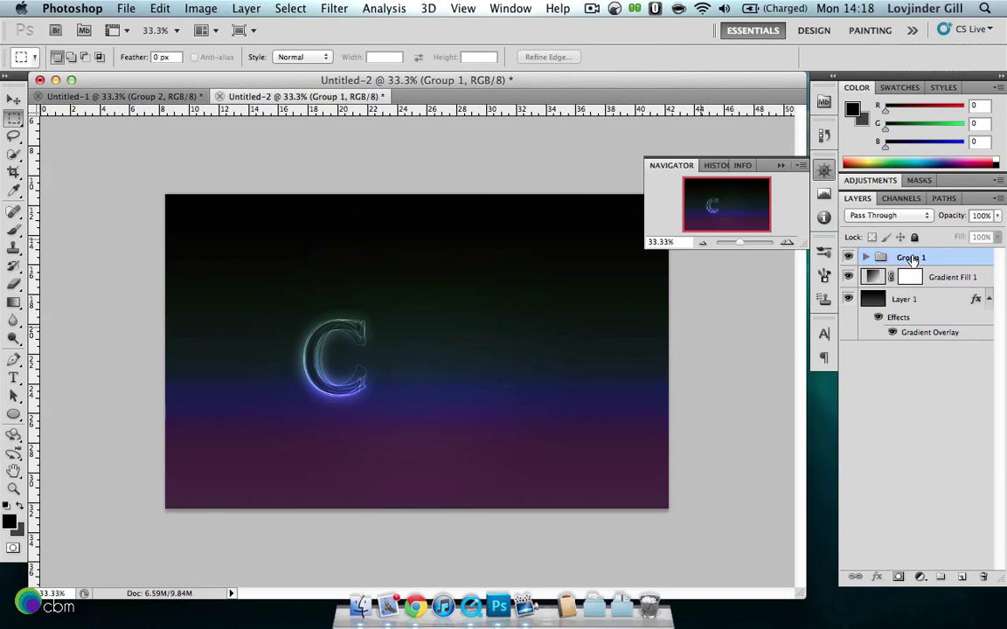
Step: Duplicate the letter group and move the copy to the right of the original C
drag(948, 260, 961, 576)
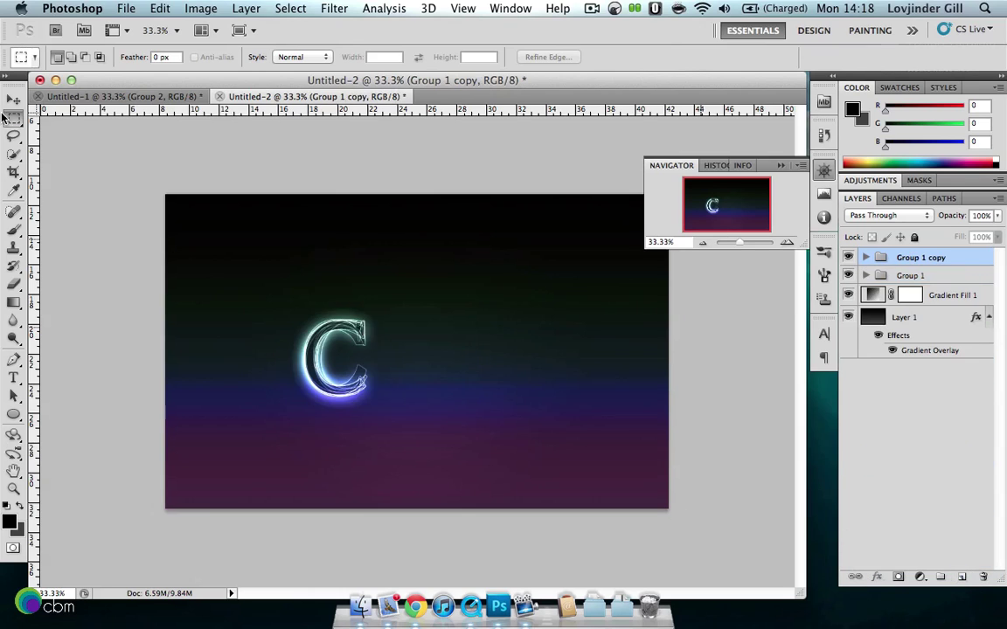
click(14, 100)
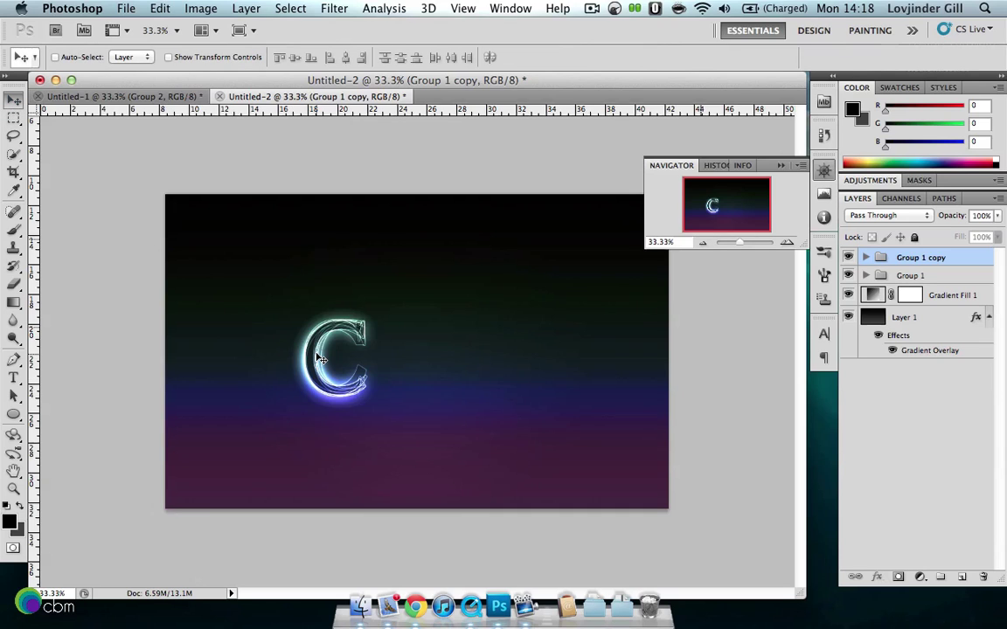
drag(336, 356, 402, 354)
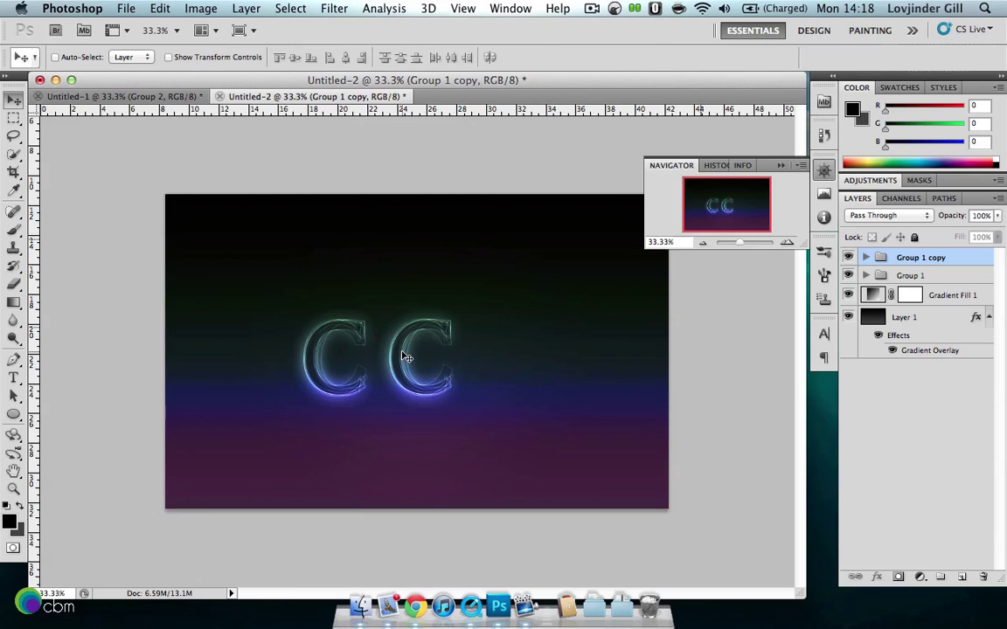
Step: In the duplicated group, hide the six upper C layers and change the bottom layer's letter to B
click(864, 258)
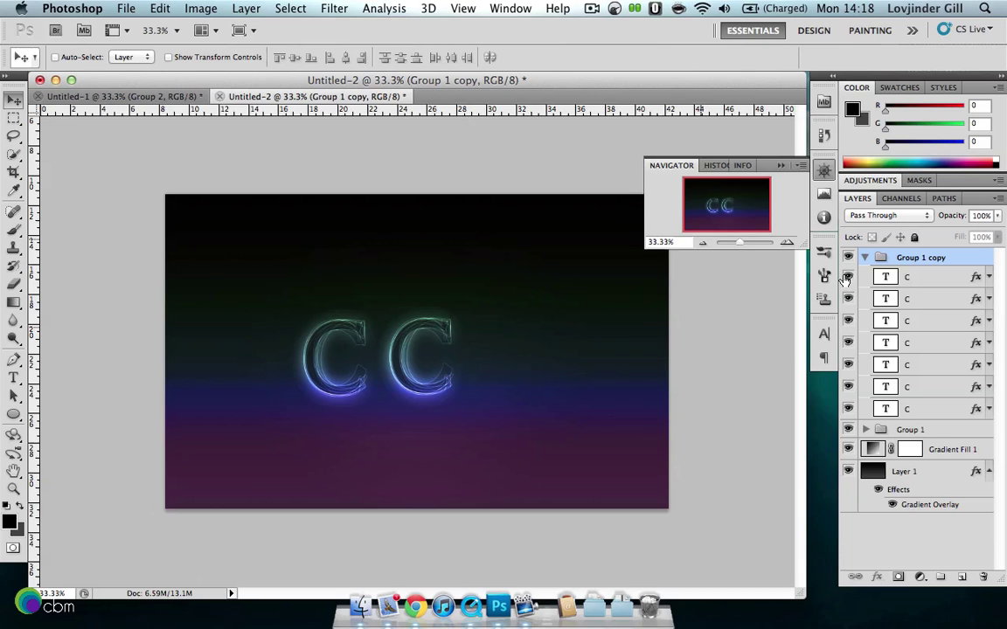
drag(849, 276, 847, 388)
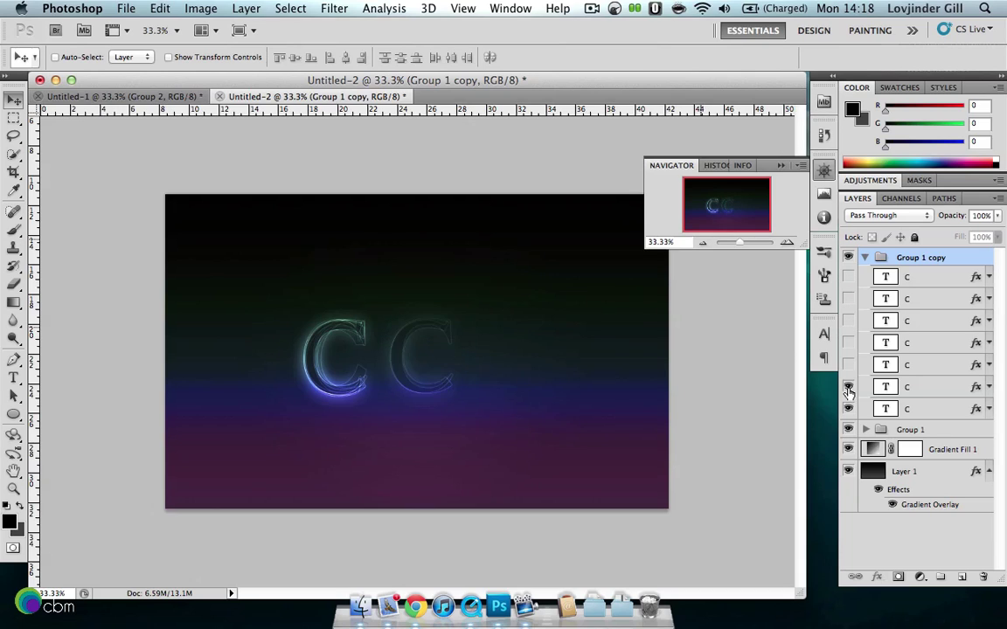
click(786, 243)
click(786, 243)
click(786, 243)
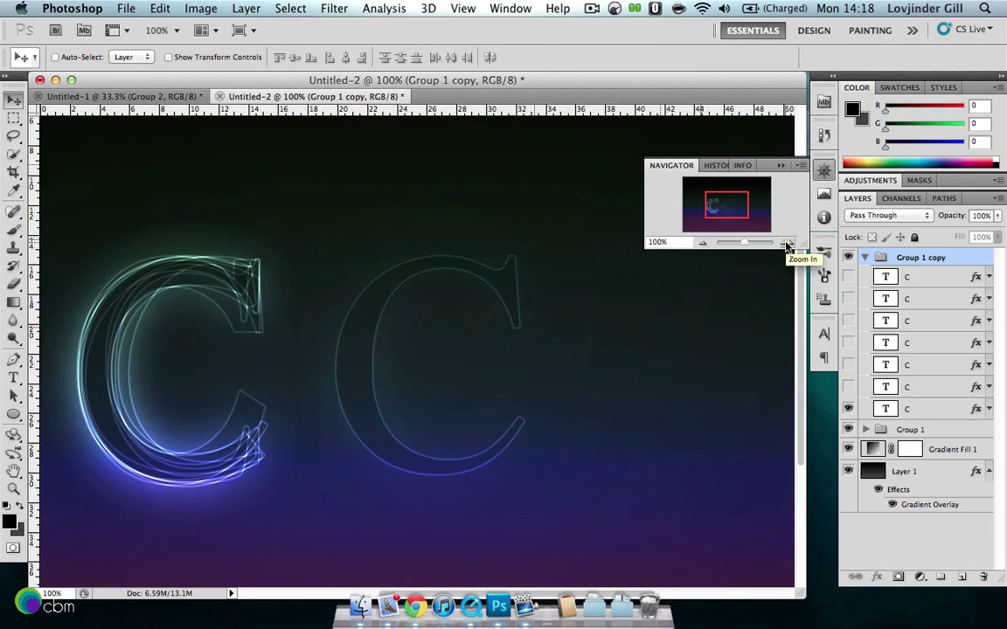
click(14, 379)
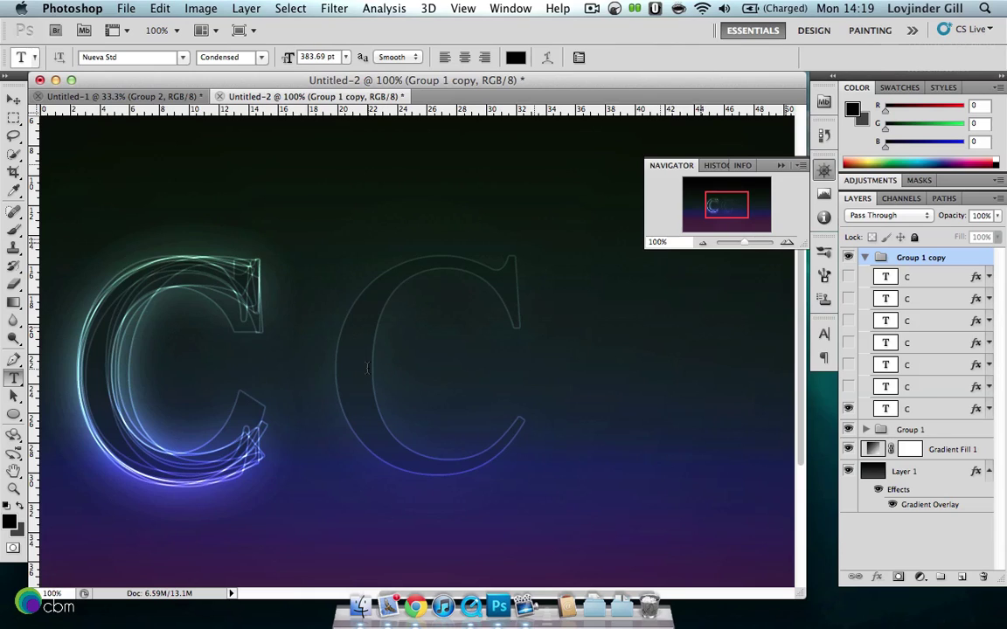
double_click(397, 356)
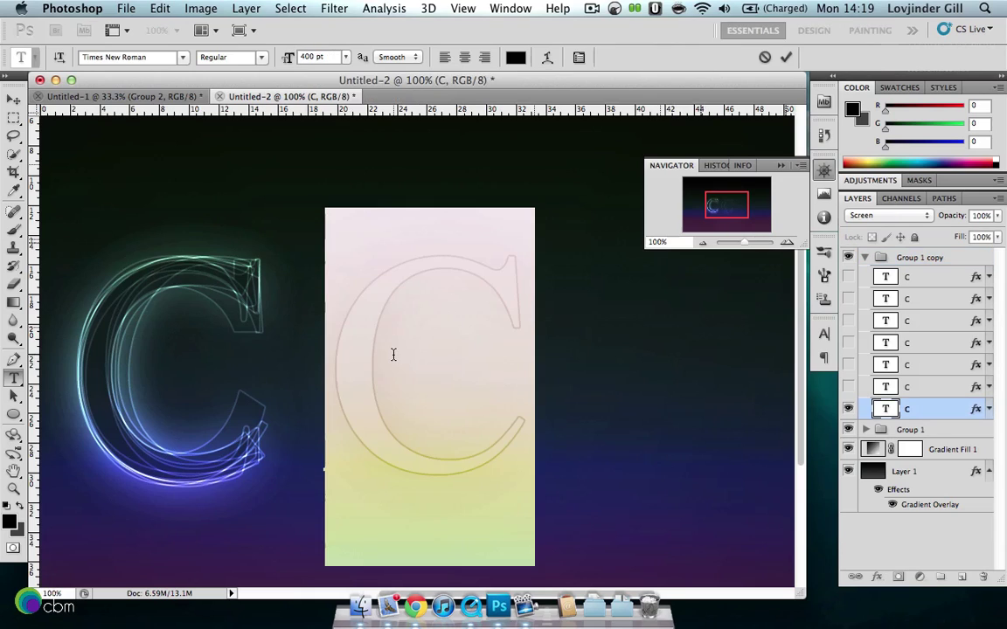
text(B)
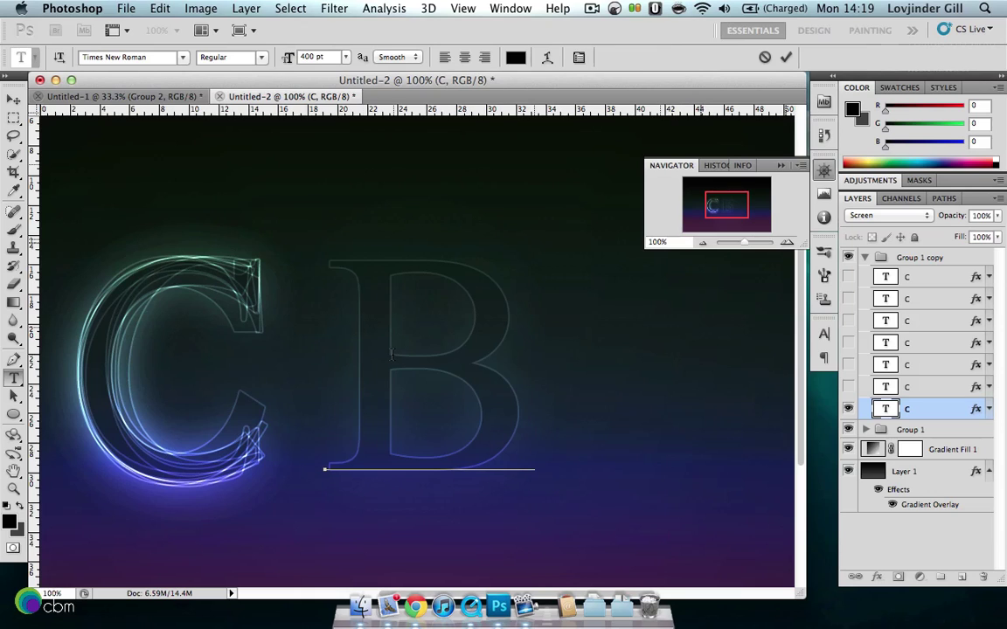
click(14, 117)
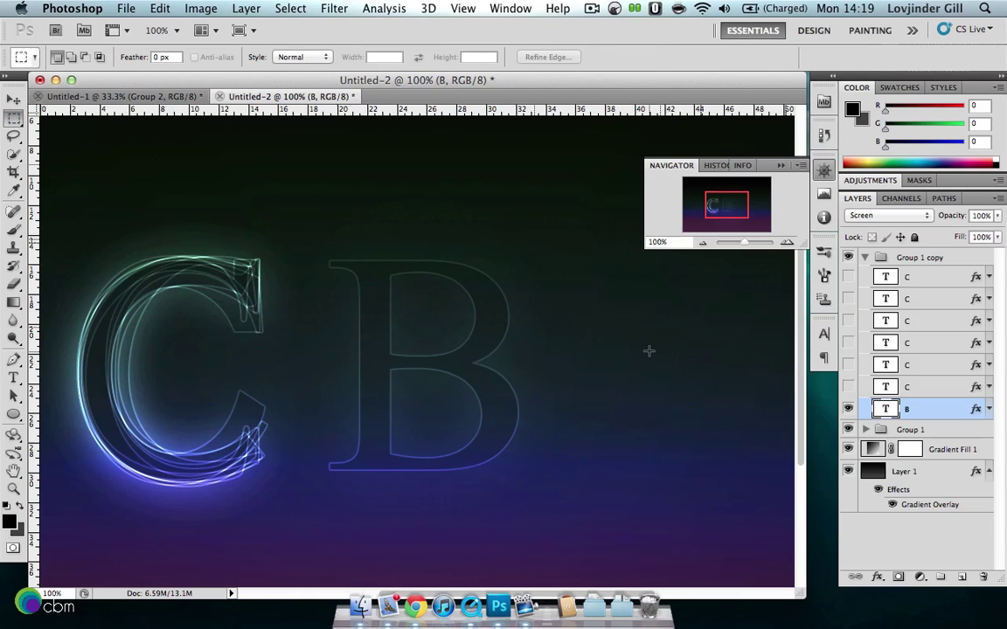
Step: Show the second layer from the bottom of the duplicated group, in Trebuchet MS, and change its letter to B
click(848, 386)
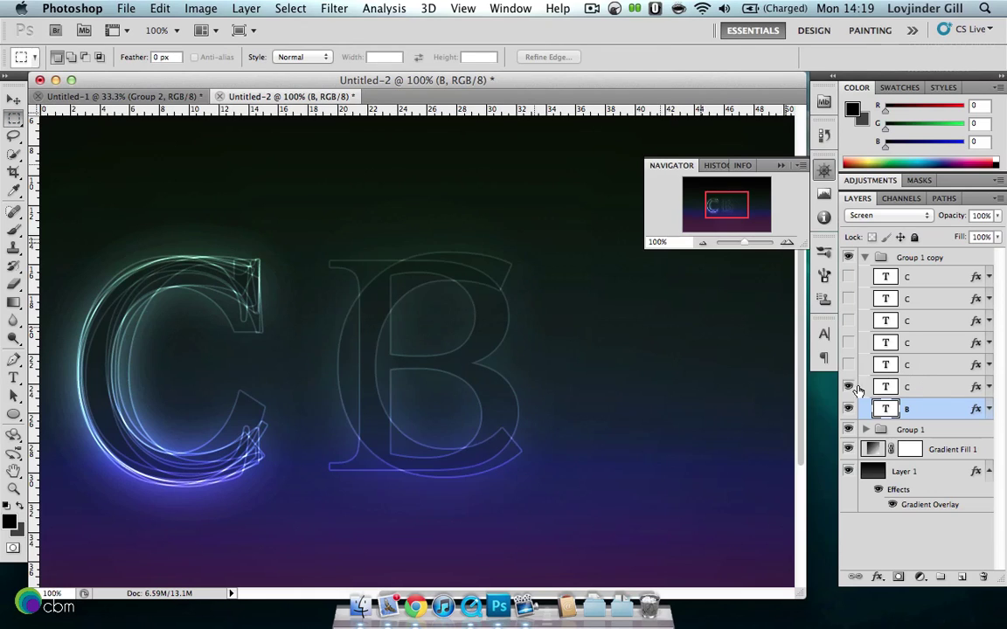
click(913, 387)
click(14, 377)
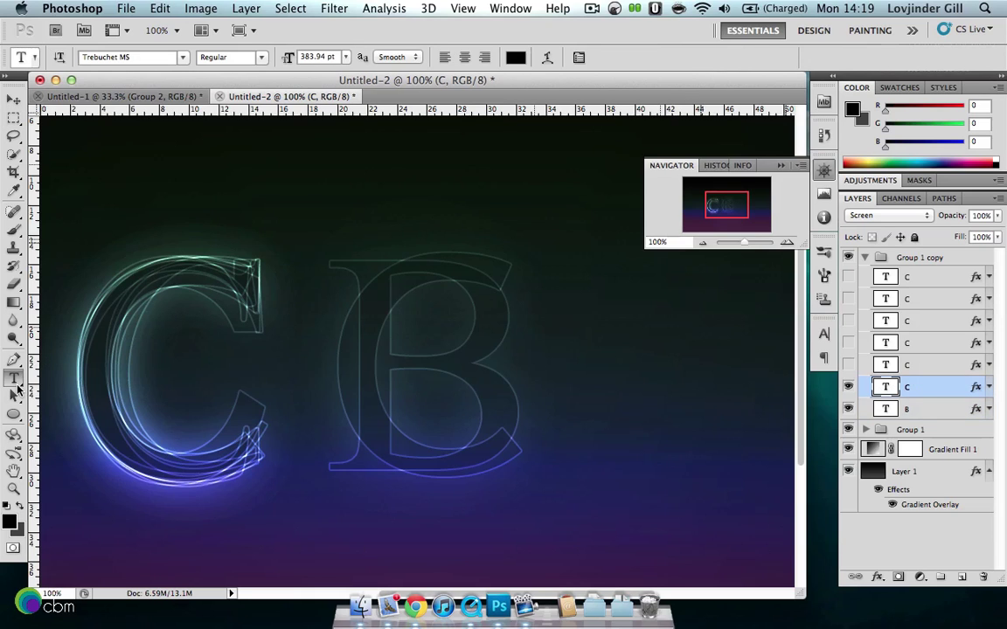
double_click(383, 364)
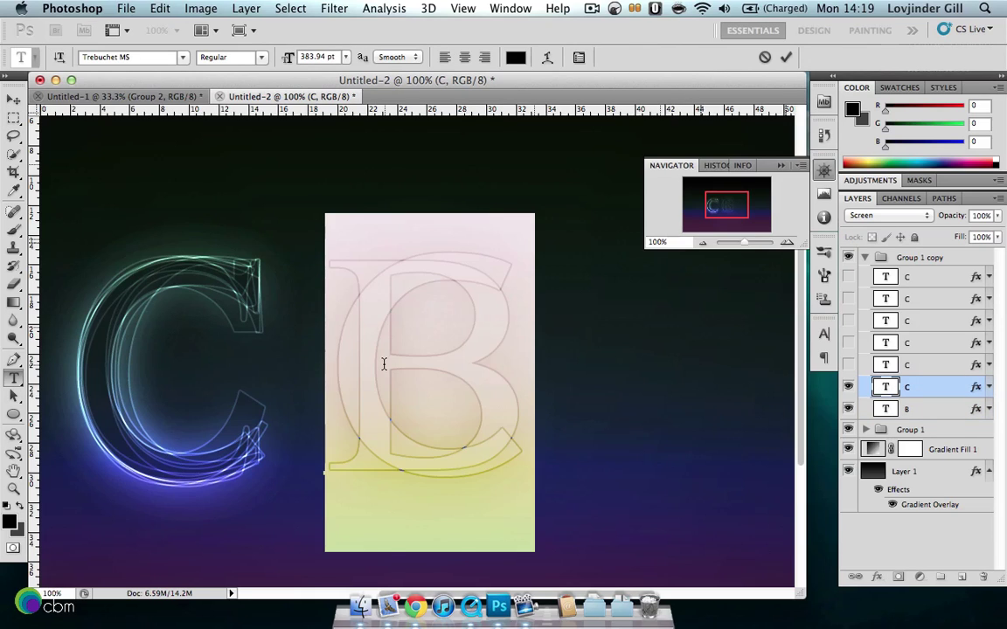
text(C)
Step: Reposition and resize the Trebuchet MS B to match the bottom B outline and apply the transformation
click(160, 8)
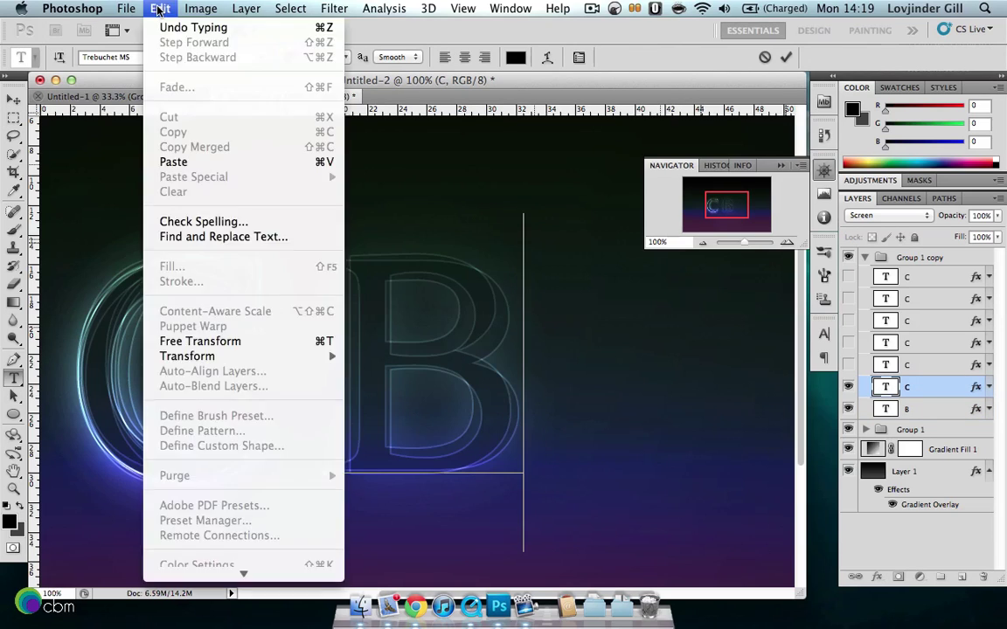
click(249, 341)
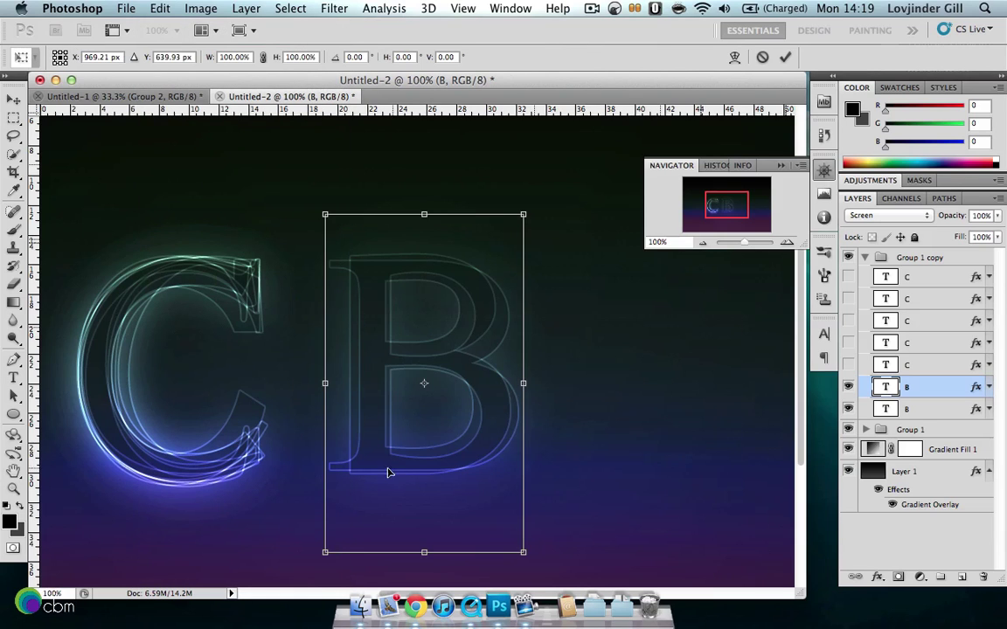
drag(424, 395, 411, 473)
drag(423, 551, 422, 547)
drag(424, 215, 424, 220)
drag(519, 380, 530, 382)
key(m)
key(Return)
Step: Show the Trajan Pro C layer in the duplicated group and change its letter to B
click(847, 365)
click(922, 365)
click(13, 378)
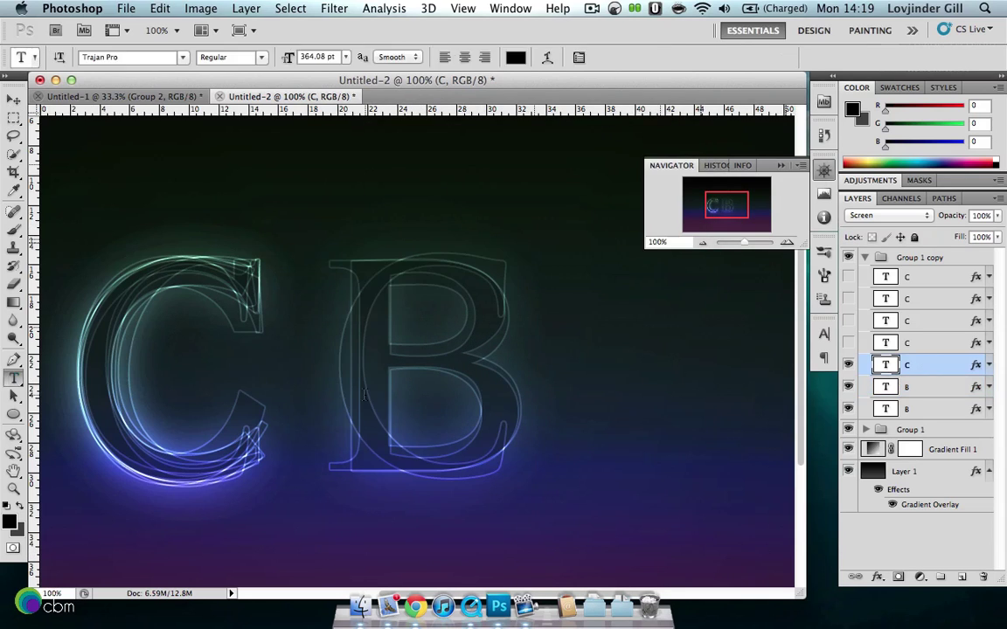
click(476, 393)
text(B)
Step: Free-transform the Trajan Pro B so its edges fit the other B outlines and apply the transformation
click(160, 8)
click(192, 343)
drag(491, 546, 552, 540)
drag(325, 381, 294, 382)
drag(423, 223, 423, 231)
click(13, 117)
key(Return)
Step: Show the Tahoma C layer in the duplicated group and change its letter to B
click(848, 343)
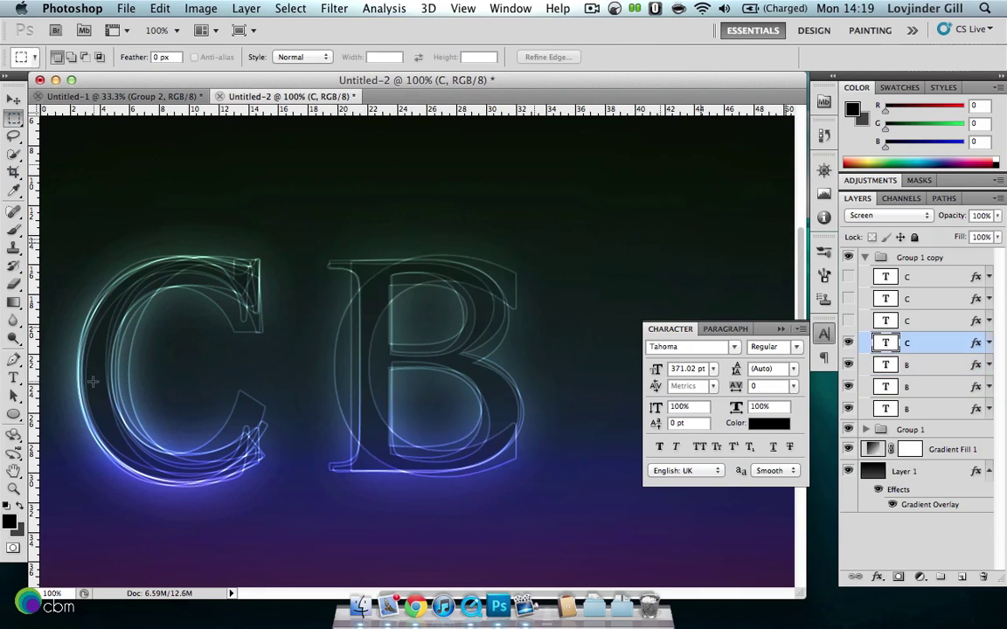
click(13, 377)
click(311, 367)
Step: Scale the Tahoma B to about 103% width and 101% height and apply the transformation
click(160, 8)
click(190, 330)
drag(517, 377, 523, 377)
key(m)
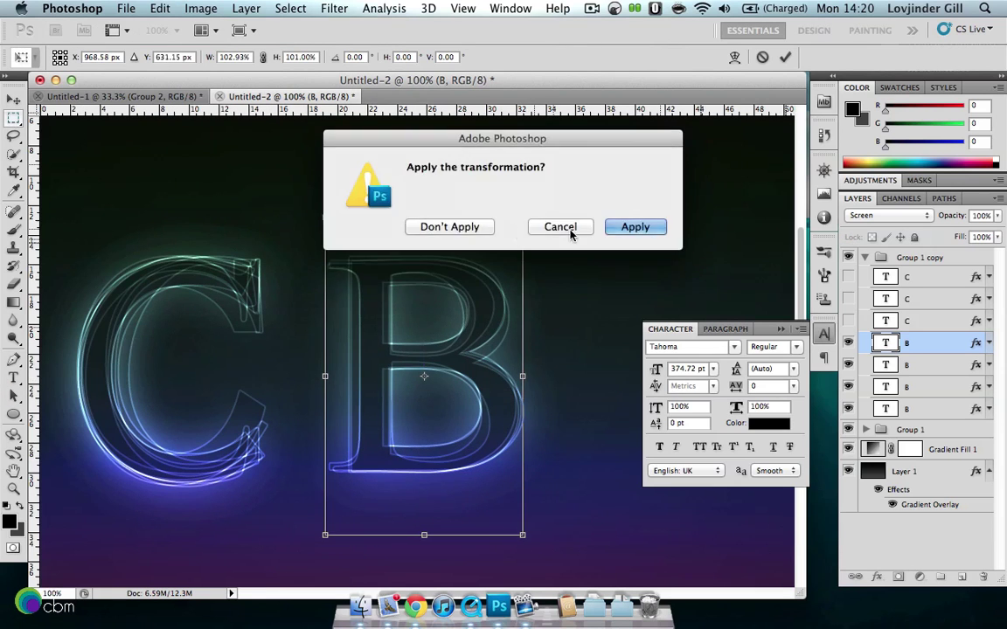
click(634, 227)
Step: Show the third layer from the top of the duplicated group and change its letter to B
click(909, 320)
click(848, 320)
click(13, 377)
double_click(410, 384)
text(B)
click(160, 7)
click(190, 342)
key(m)
click(415, 223)
Step: Change the letter of the Perpetua Titling MT layer, second from the top of the duplicated group, to B
click(13, 377)
click(472, 349)
key(super+a)
text(B)
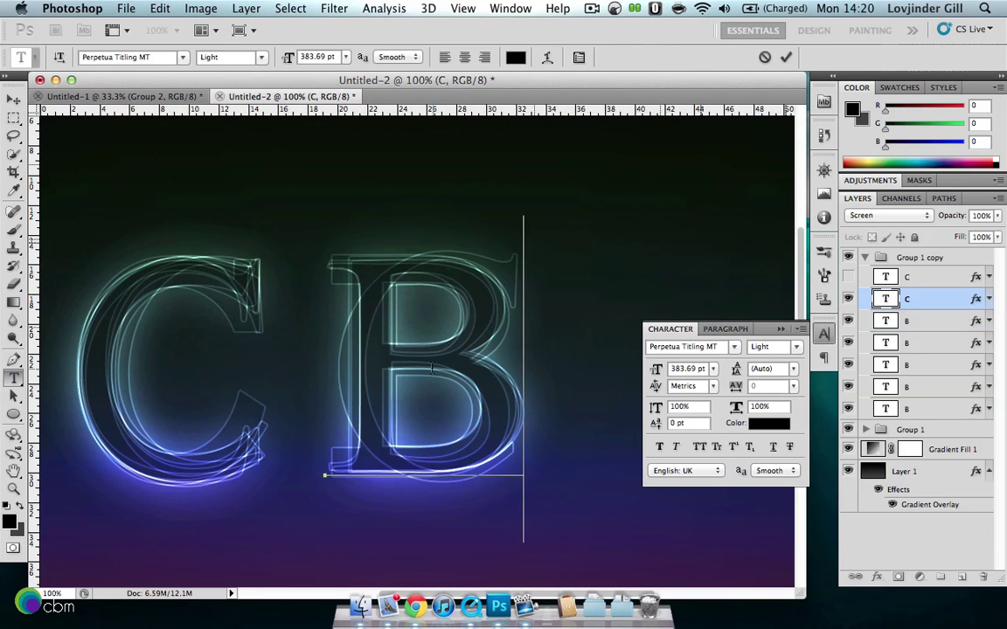
Step: Scale the Perpetua Titling MT B to about 132.5% width and 98.6% height and apply the transformation
click(160, 9)
click(159, 9)
click(160, 9)
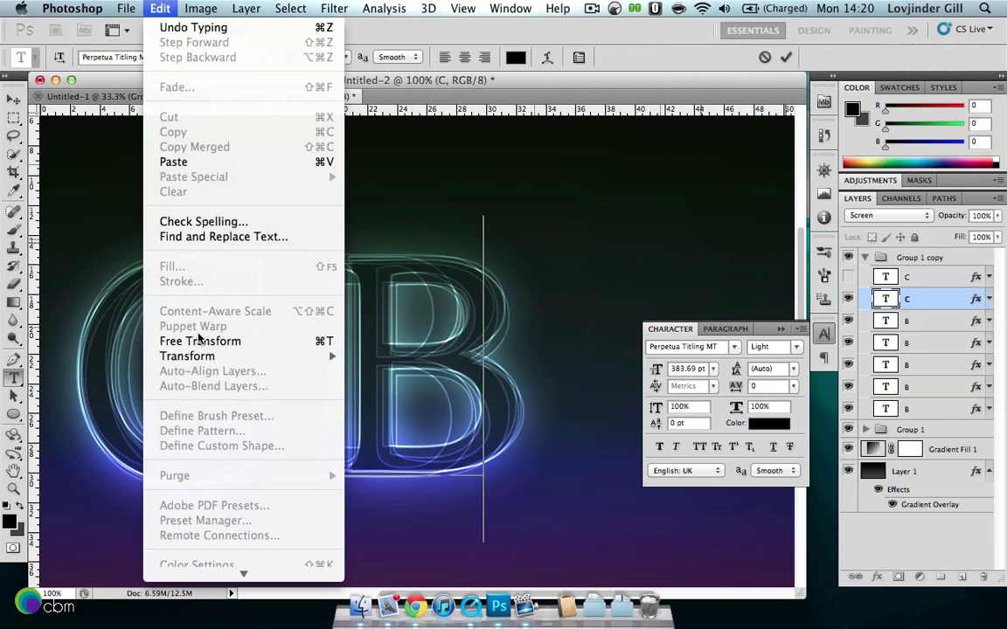
click(188, 344)
drag(483, 377, 532, 377)
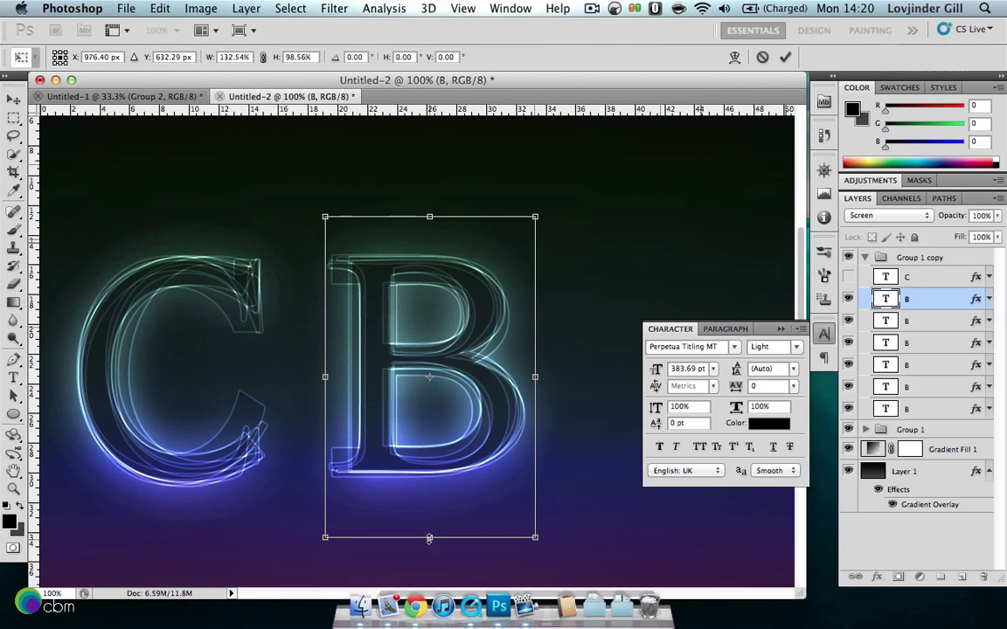
key(m)
key(Return)
Step: Show the top Nueva Std C layer of the duplicated group and change its letter to B
key(alt+])
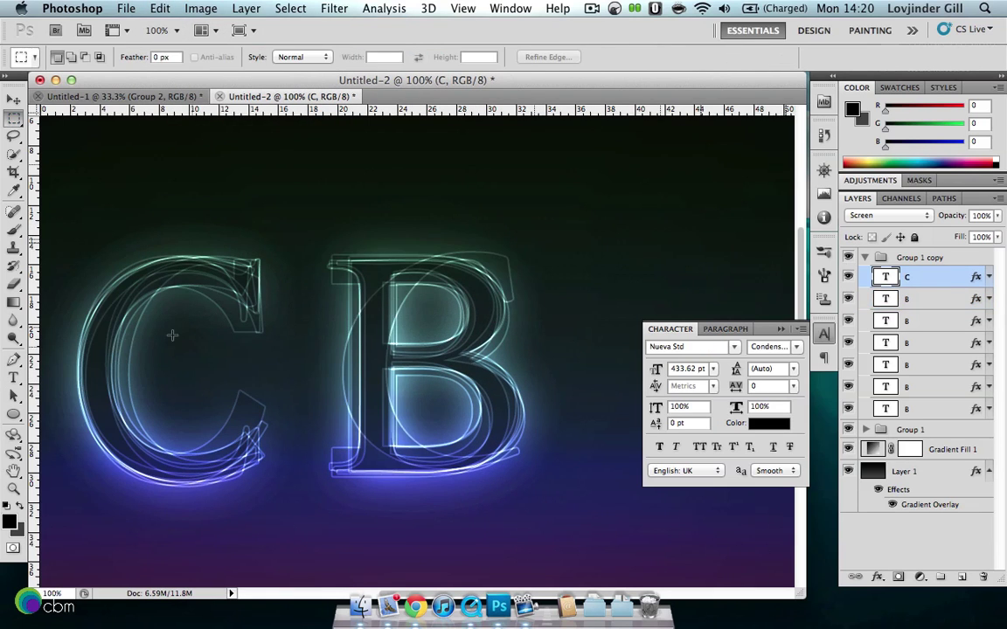
key(t)
click(334, 332)
Step: Free-transform the Nueva Std B to line up with the other B outlines and apply the transformation
click(159, 9)
click(221, 342)
mouse_move(326, 366)
mouse_down()
mouse_move(304, 377)
mouse_move(318, 376)
mouse_up()
key(m)
key(Return)
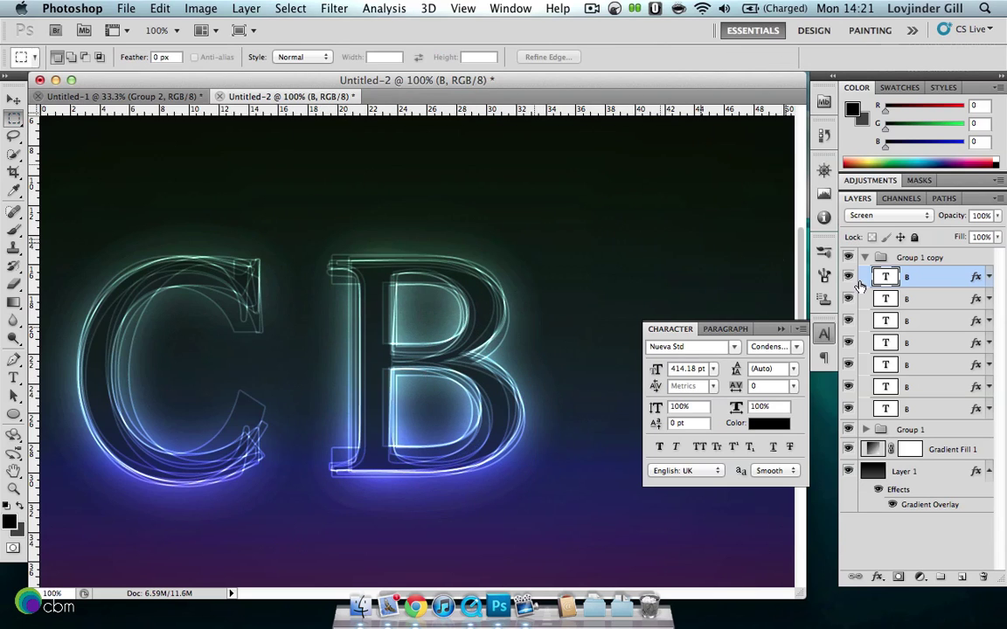
Step: Copy the M letter group, Group 1 copy 2, from Untitled-1 into Untitled-2 and place it to the right of the B
click(865, 258)
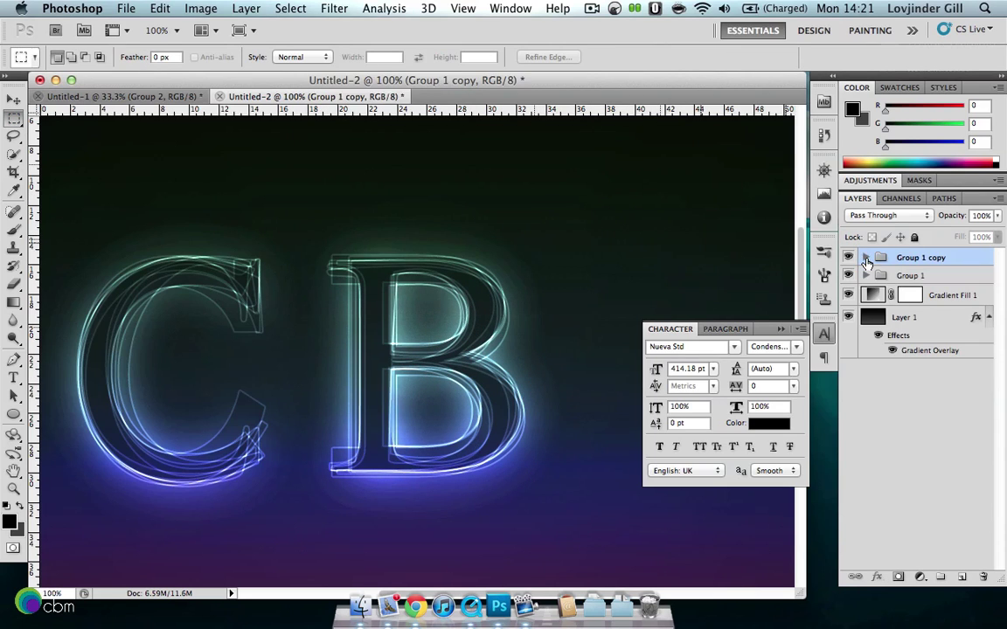
click(823, 170)
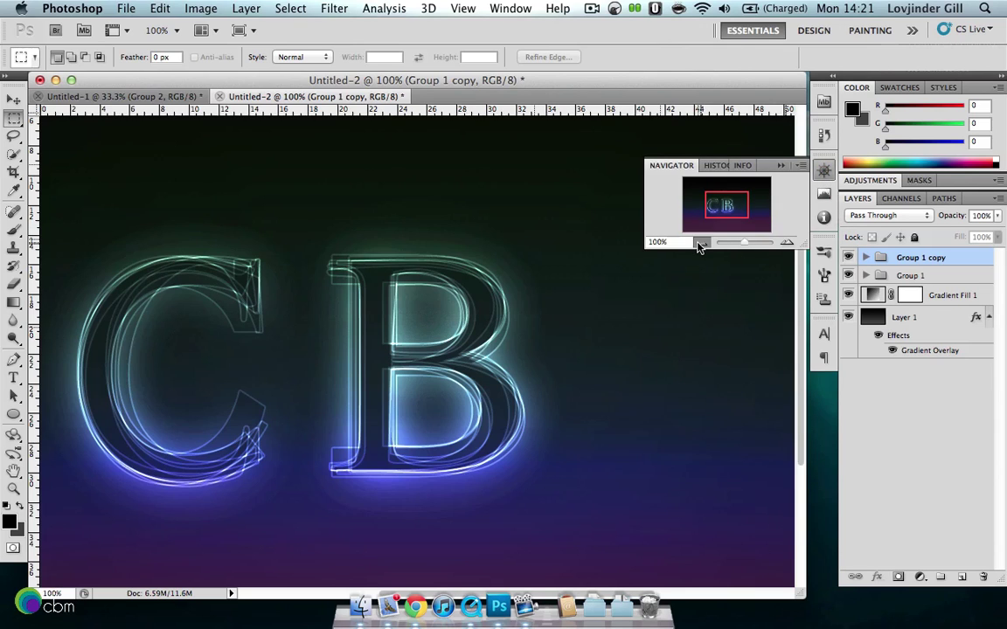
click(700, 244)
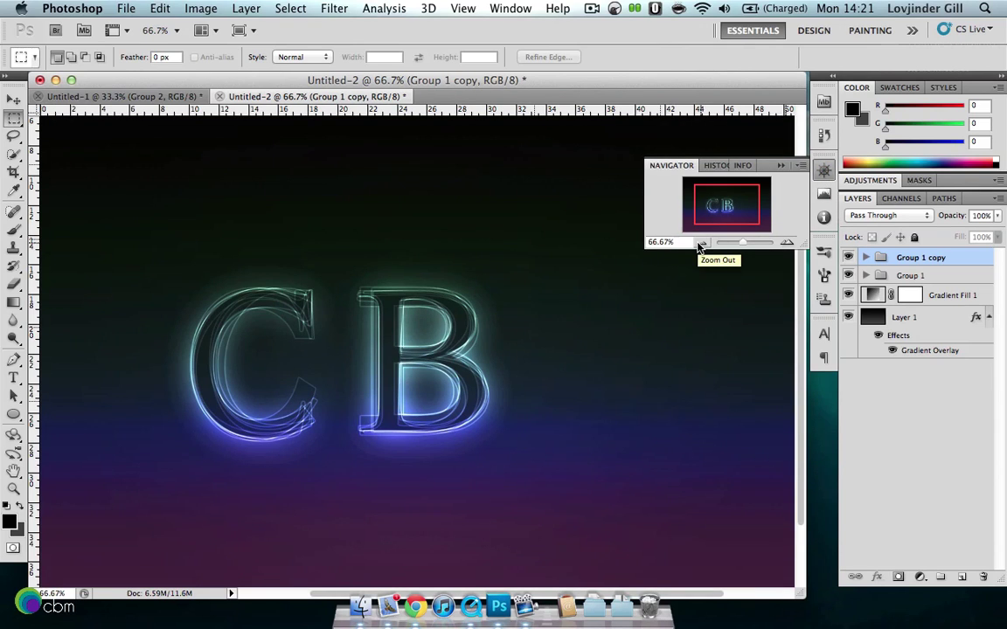
click(158, 97)
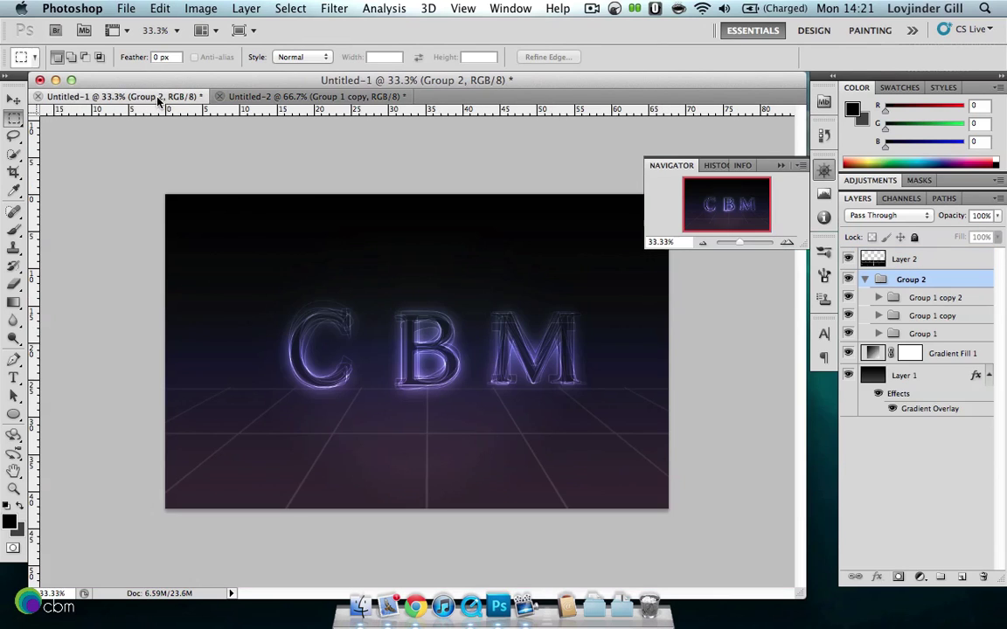
click(16, 97)
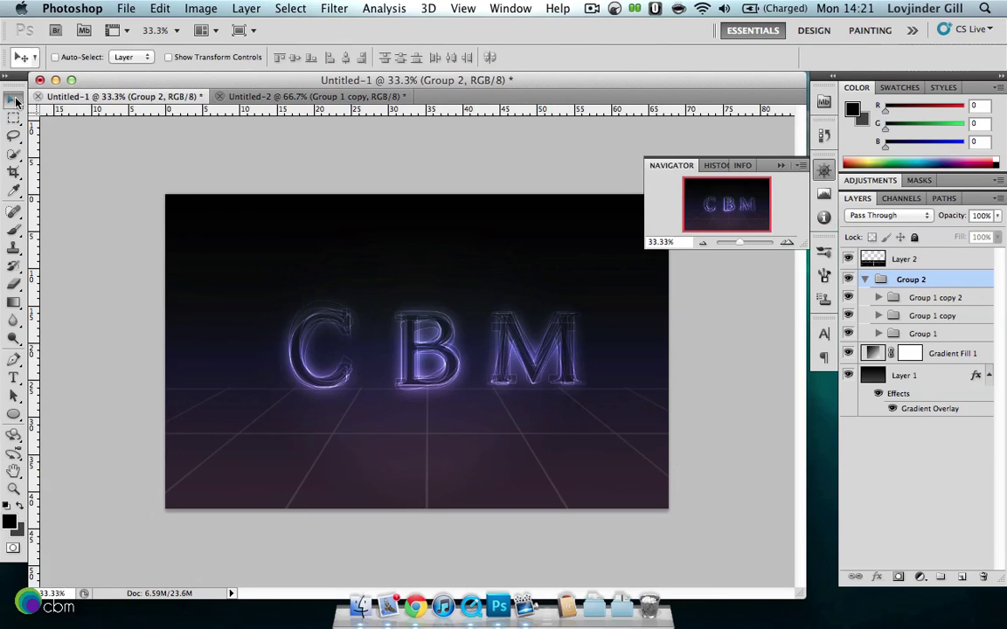
click(931, 298)
drag(541, 338, 533, 331)
drag(509, 270, 592, 371)
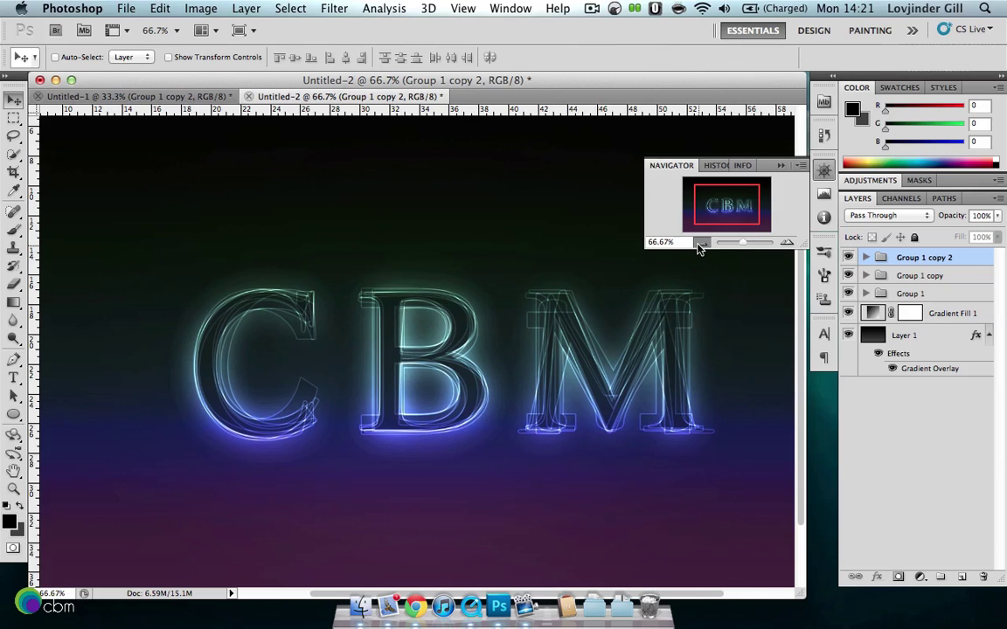
Step: Select all three letter groups and nudge the CBM text slightly up and into the horizontal middle of the canvas
click(701, 243)
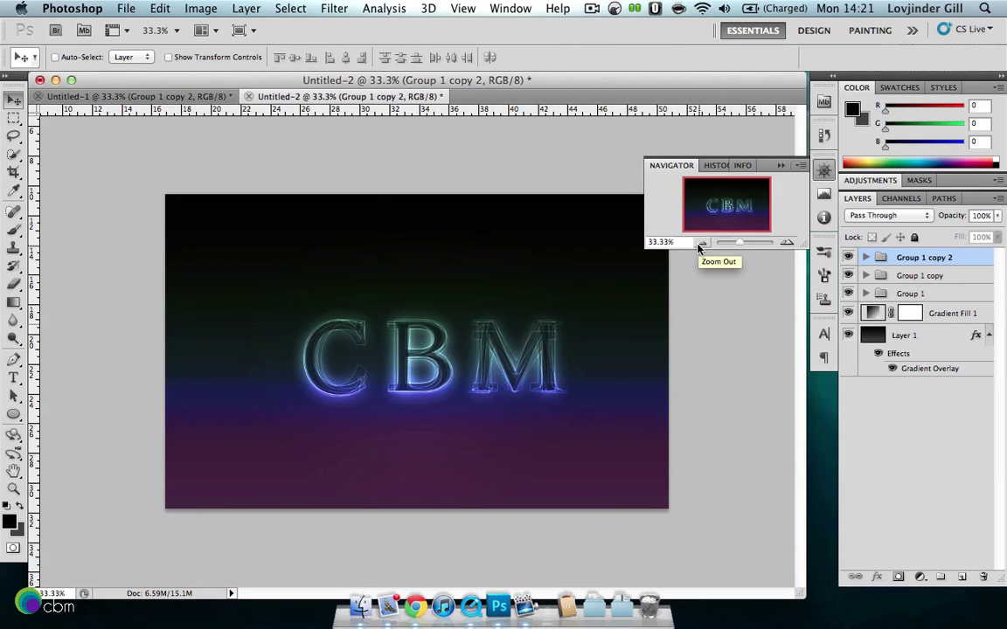
key(alt+shift+bracketleft)
key(alt+shift+bracketleft)
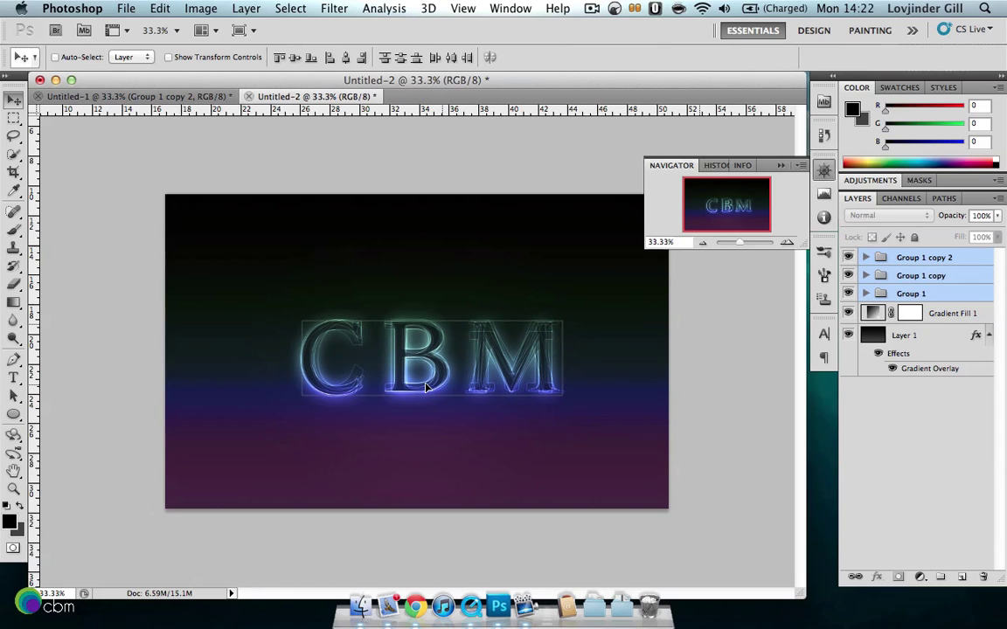
drag(421, 385, 418, 385)
key(shift+Left)
key(shift+Left)
key(shift+Left)
key(shift+Left)
key(shift+Left)
key(shift+Left)
key(shift+Left)
key(shift+Left)
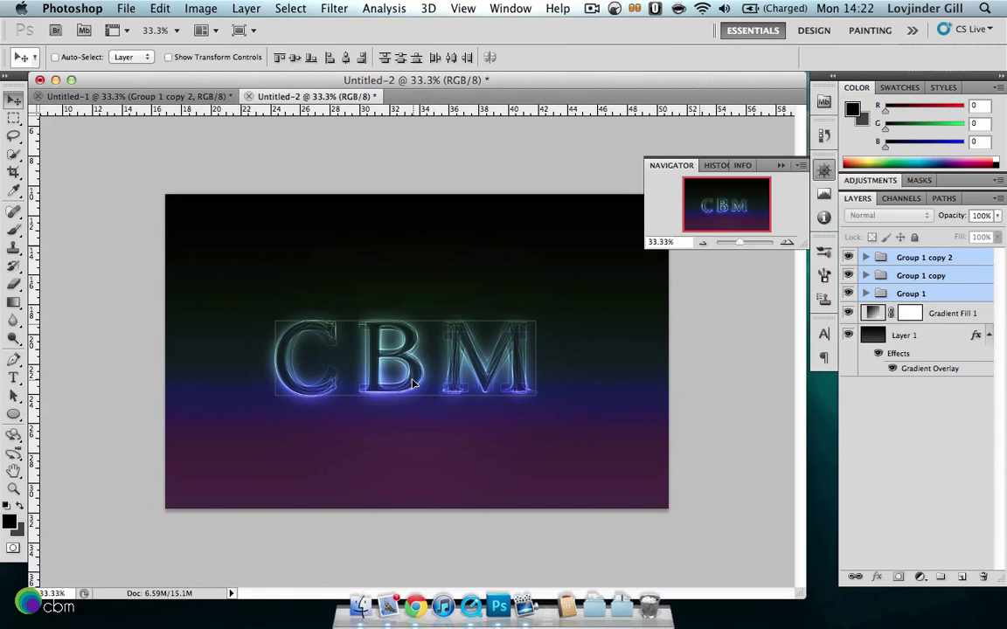
key(shift+Left)
key(shift+Left)
key(shift+Up)
key(shift+Right)
key(shift+Right)
key(shift+Right)
key(shift+Right)
key(shift+Right)
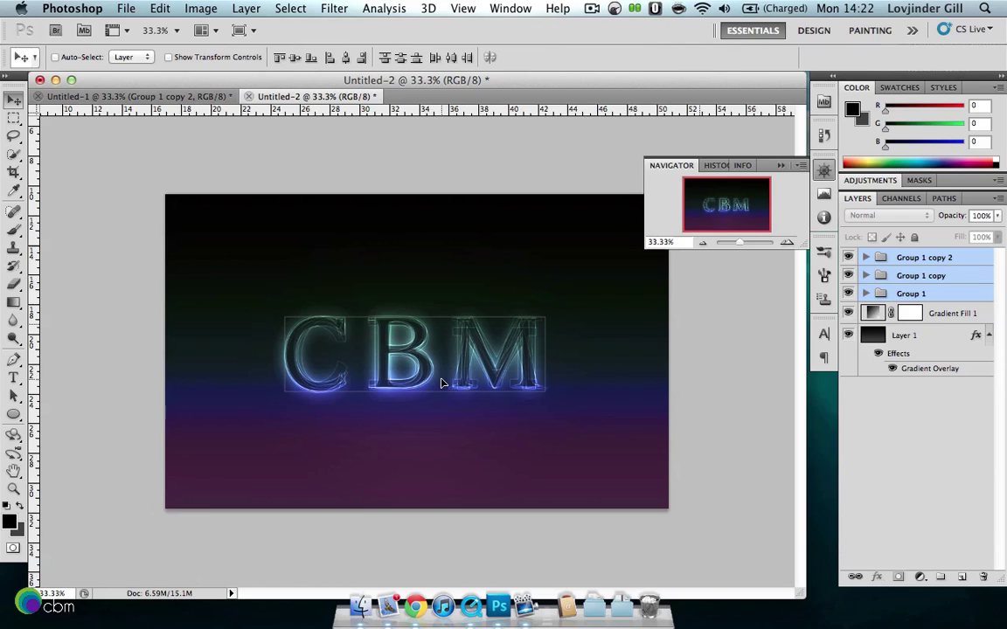
key(shift+Right)
key(shift+Right)
key(shift+Right)
key(shift+Right)
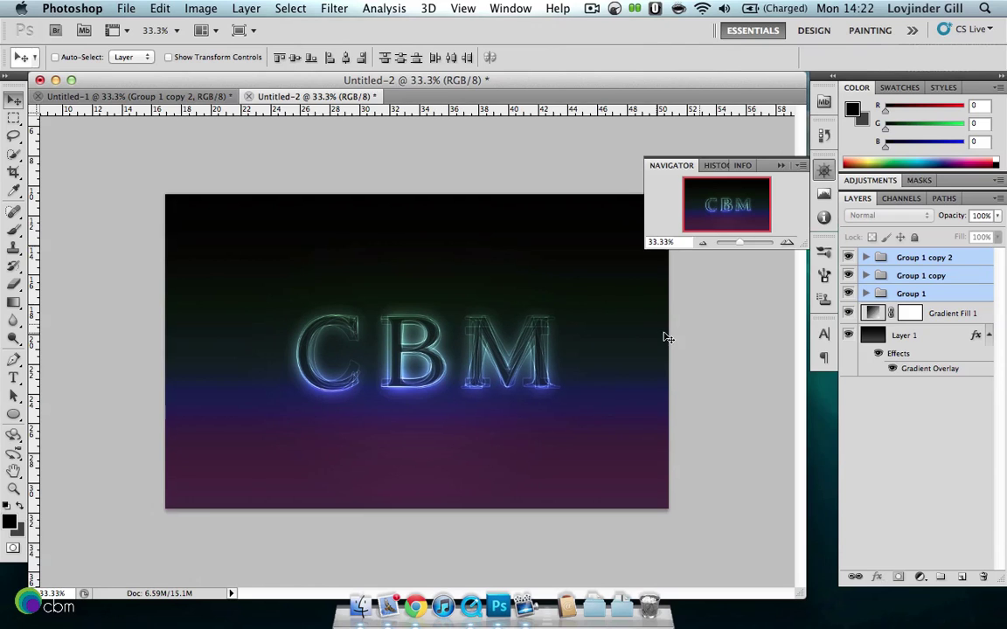
Step: Review the finished artwork with its grid floor in Untitled-1 and return to Untitled-2
key(g)
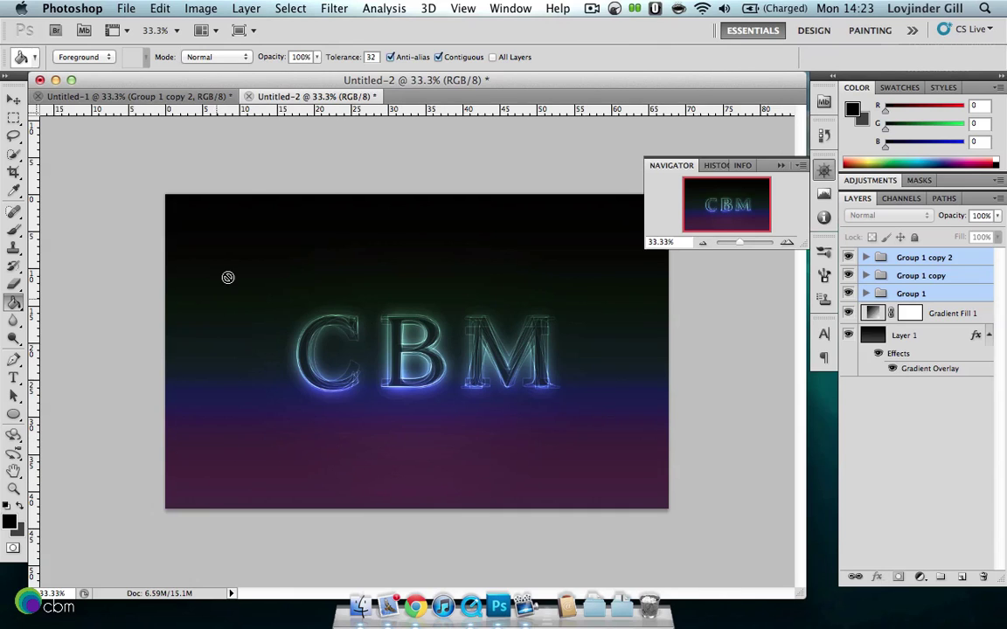
click(131, 95)
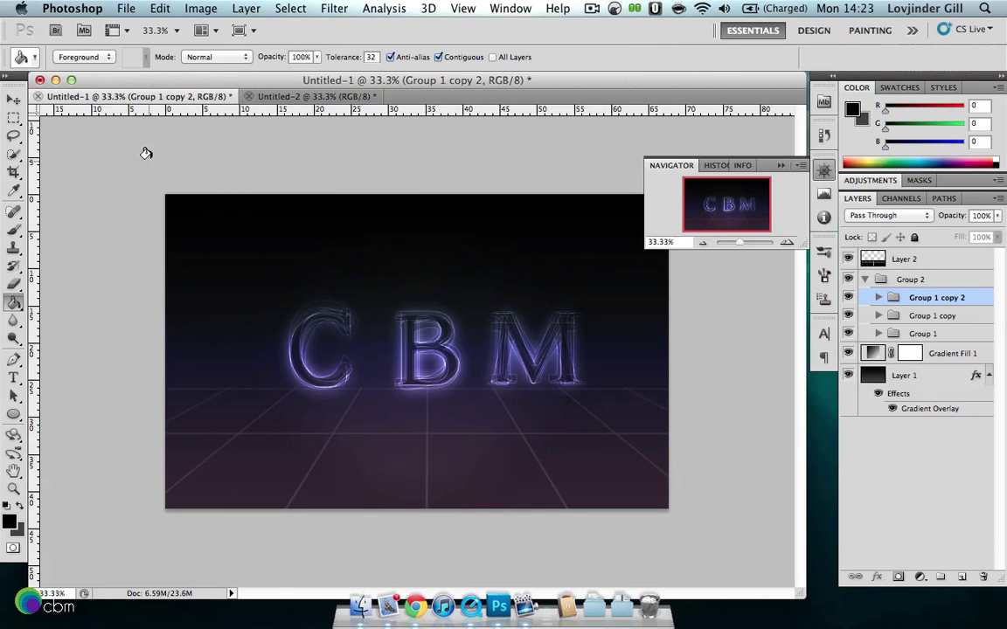
click(14, 116)
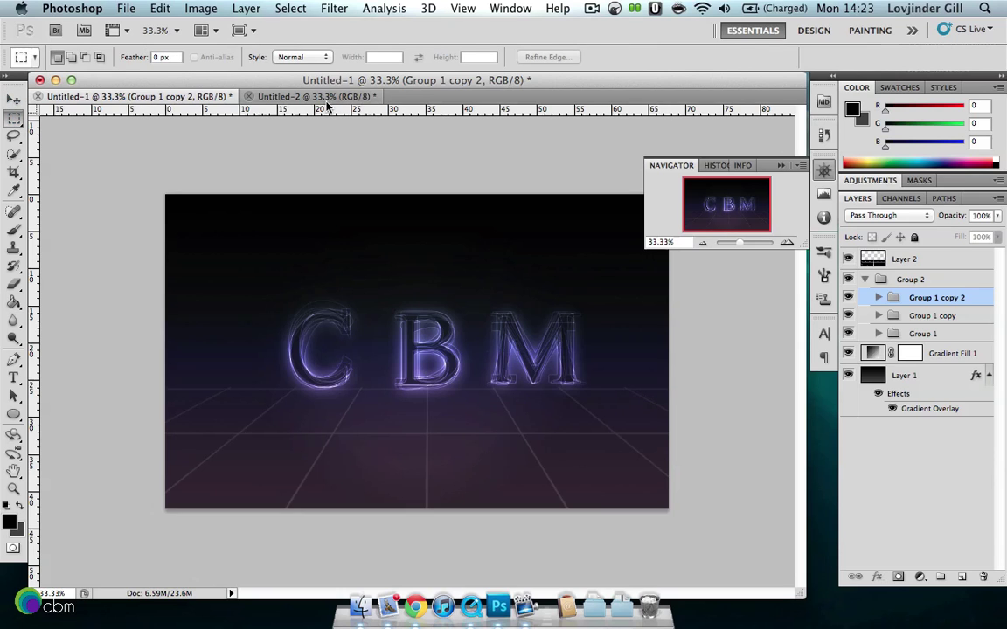
click(334, 98)
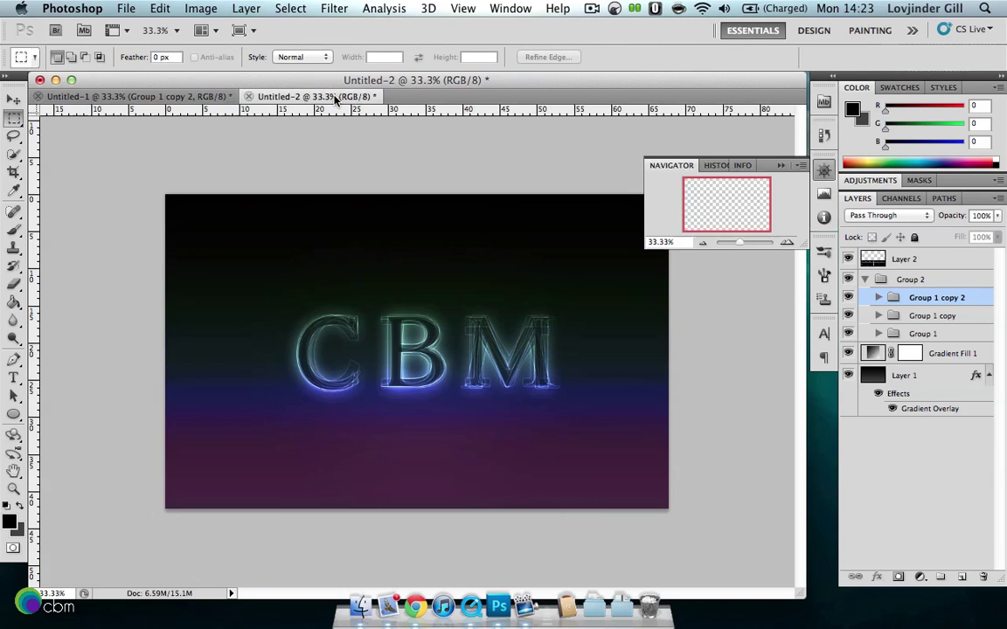
Step: Create a new 150 × 150 pixel document with a transparent background and fill its layer with black
click(136, 7)
click(141, 26)
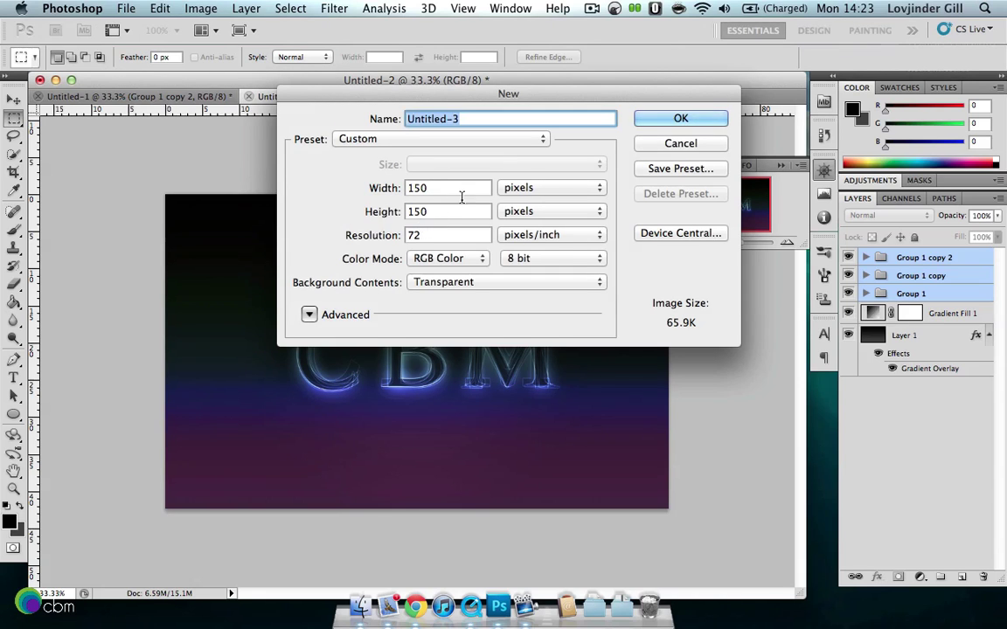
click(679, 118)
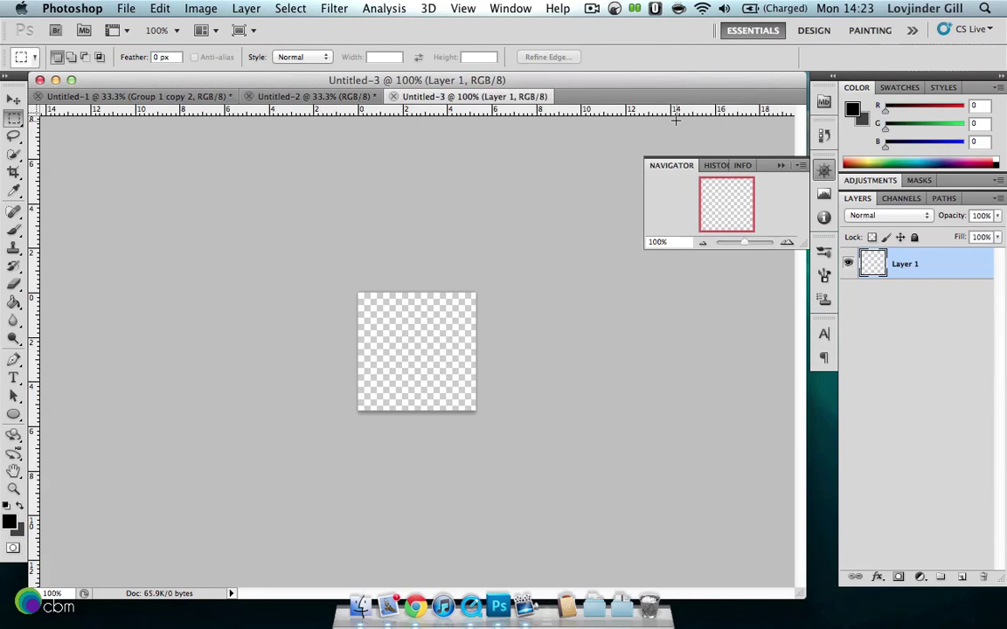
click(14, 302)
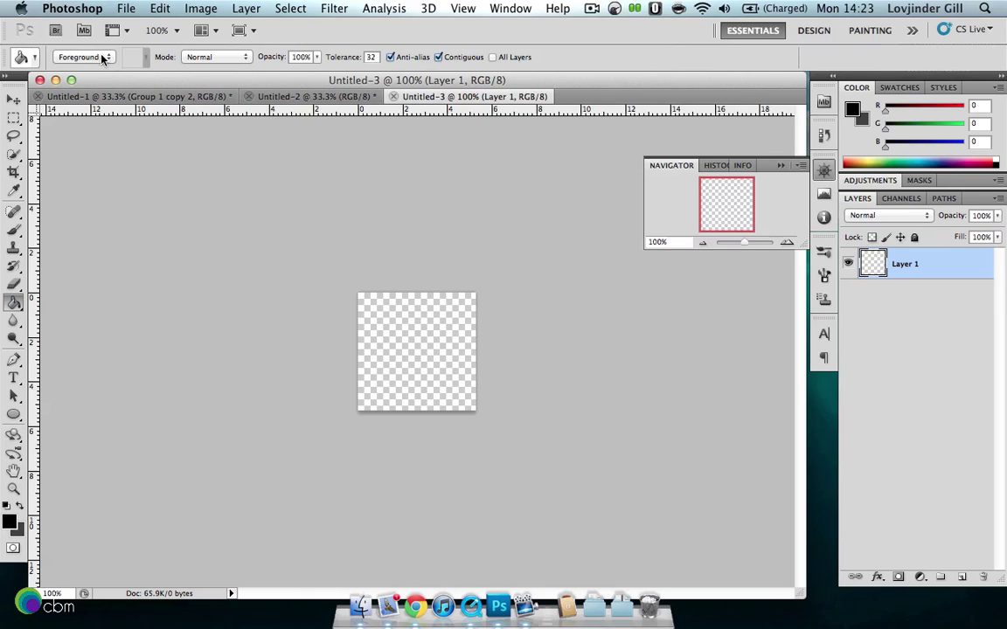
click(428, 364)
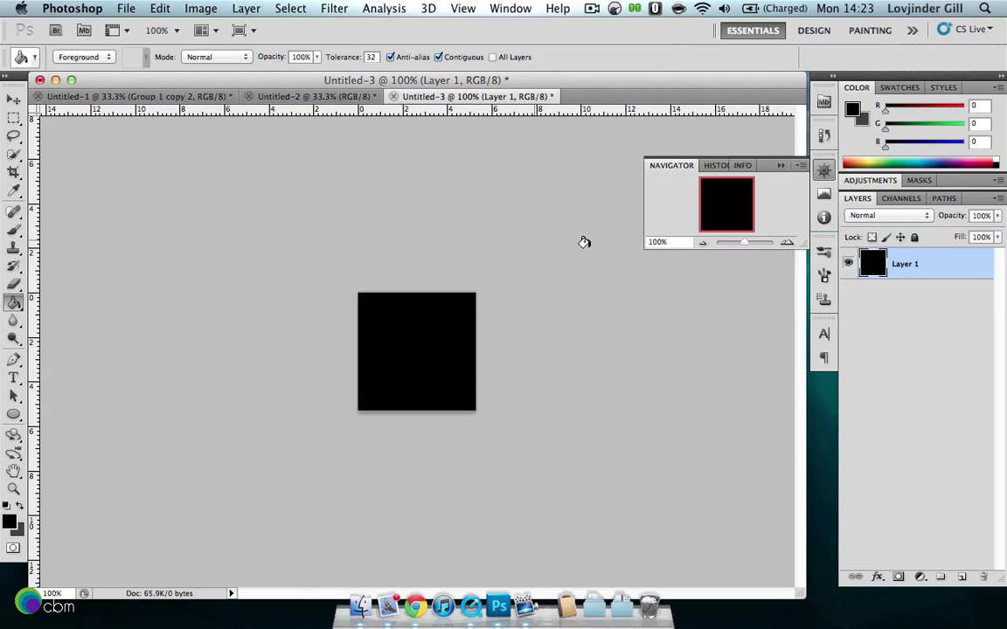
Step: Add a Color Overlay effect in black (000000) to Layer 1 of the 150 pixel document
double_click(953, 270)
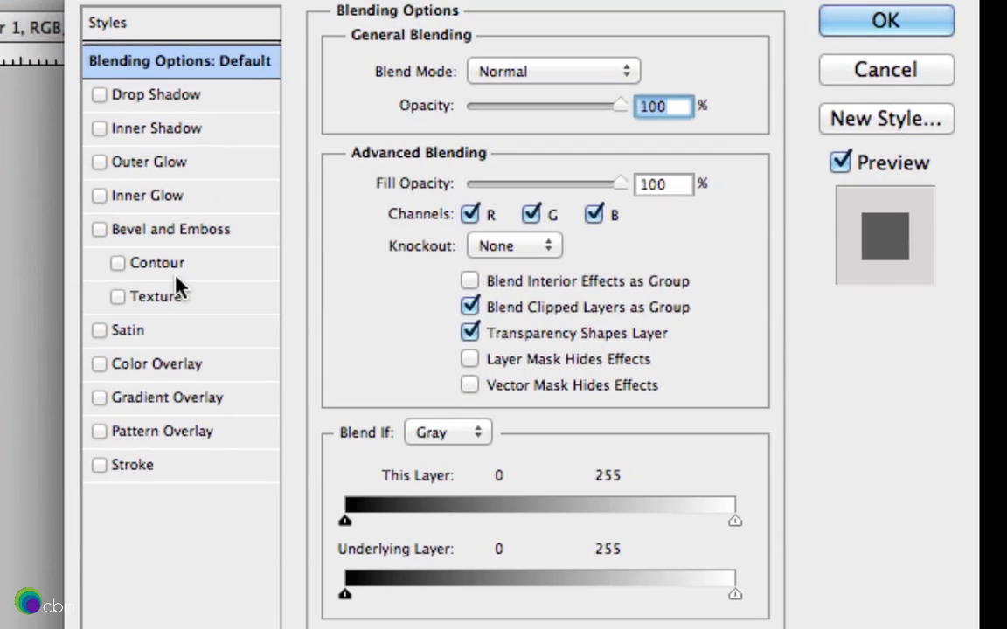
click(171, 358)
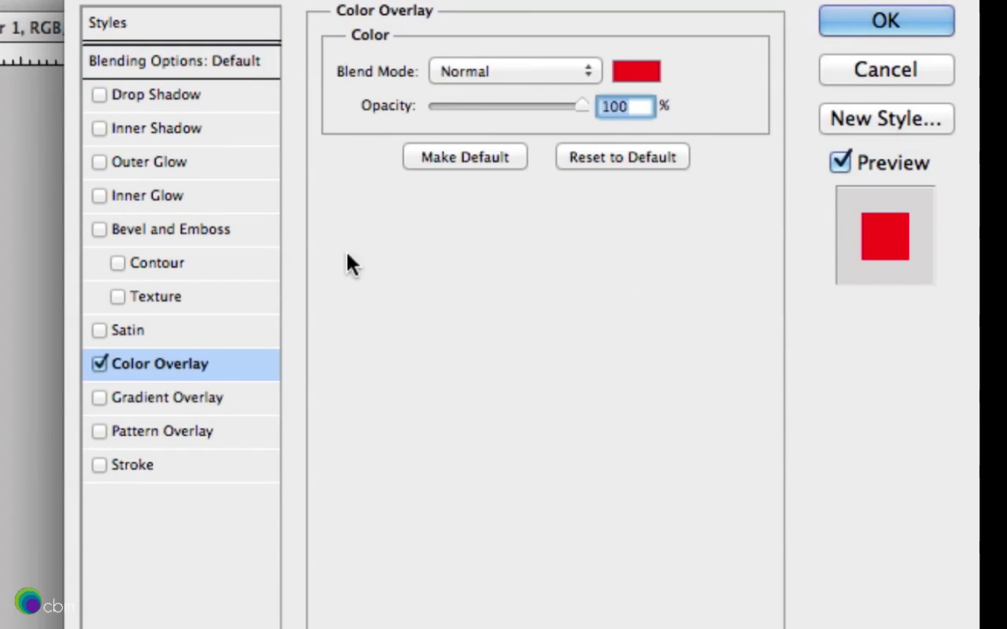
click(647, 70)
mouse_move(507, 402)
mouse_down()
mouse_move(484, 525)
mouse_move(522, 539)
mouse_up()
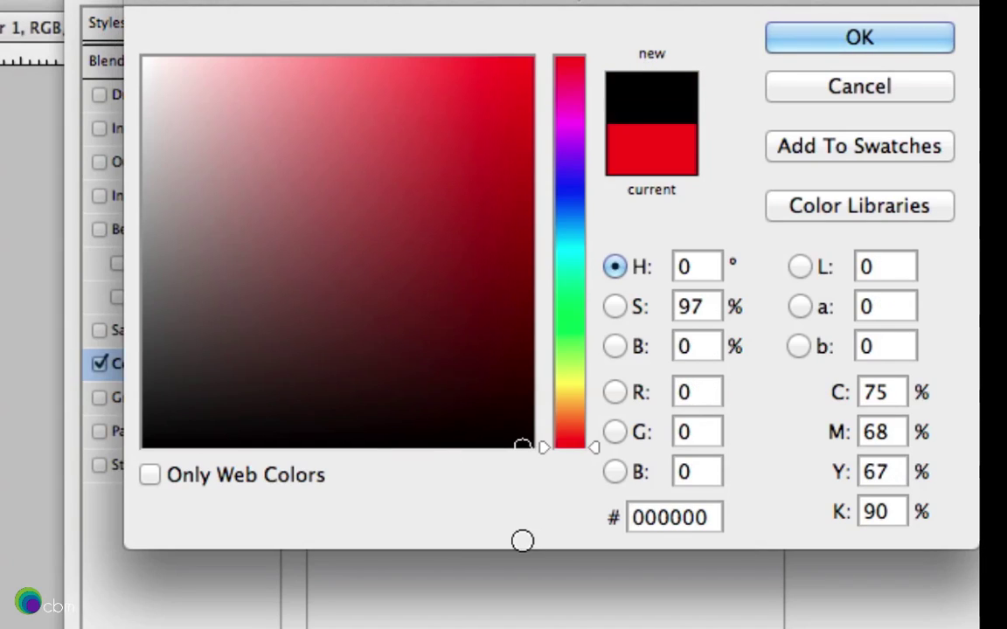
key(Return)
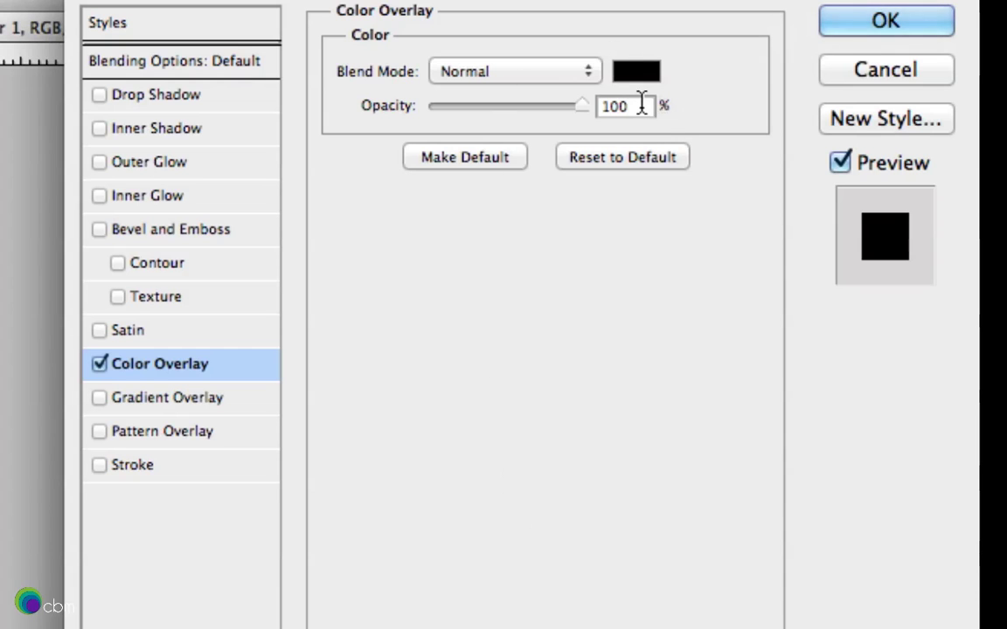
Step: Add a 2 px white stroke positioned inside to Layer 1 and apply the layer style
click(148, 465)
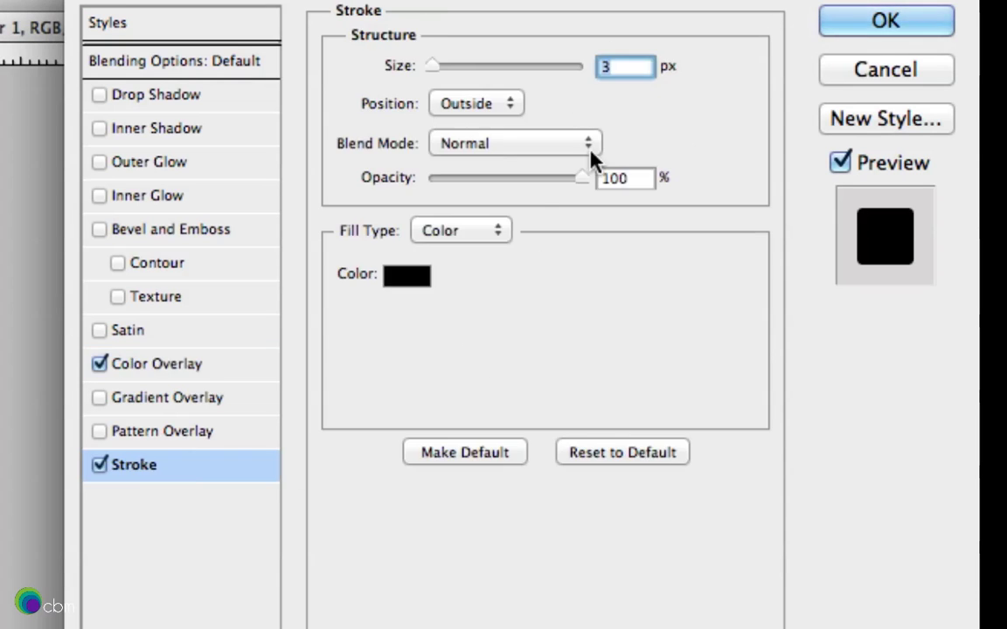
text(2)
click(479, 103)
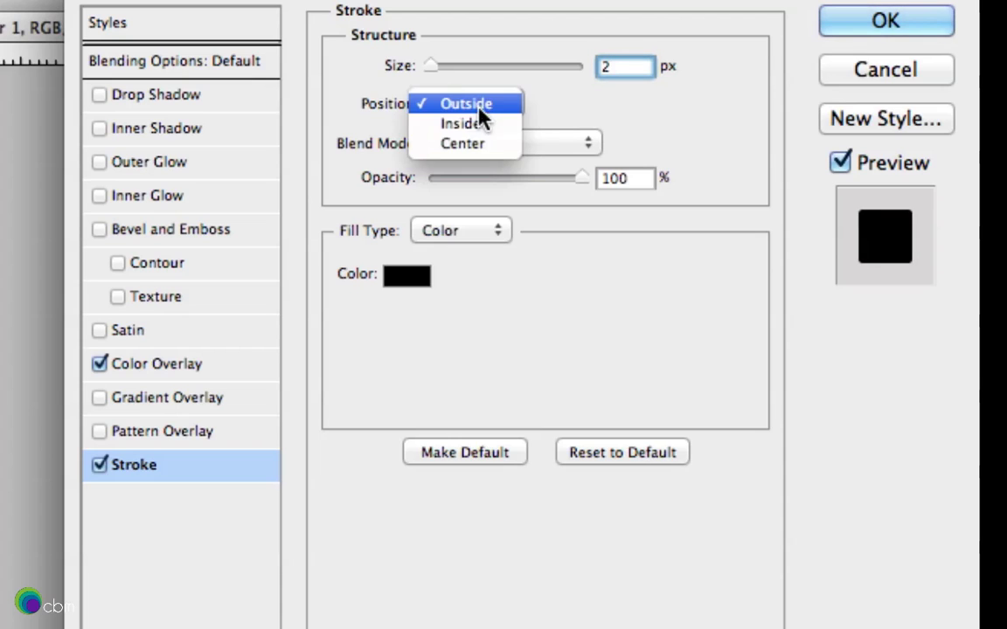
click(477, 122)
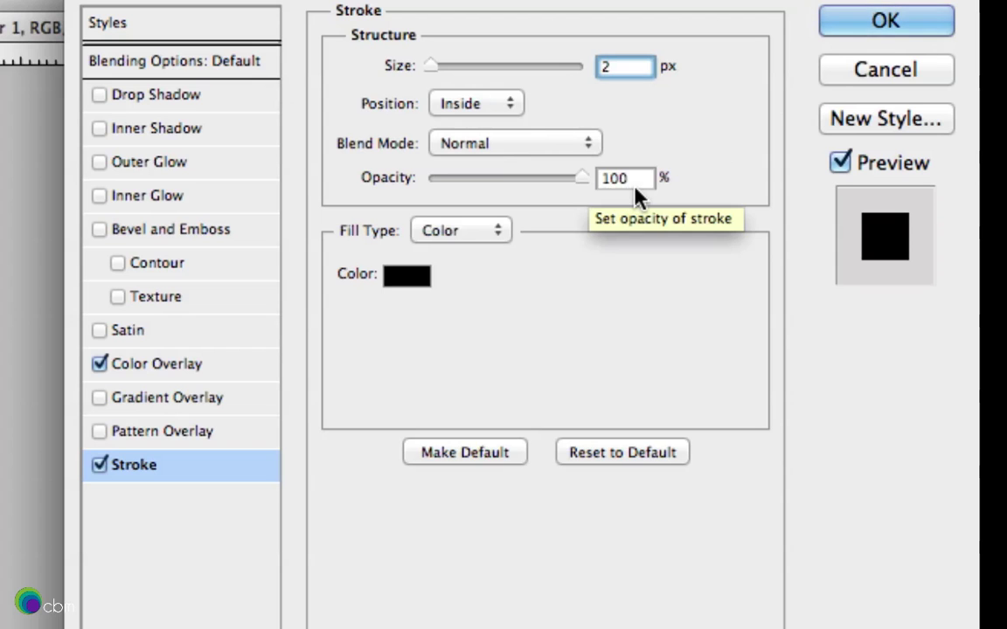
click(419, 281)
mouse_move(178, 227)
mouse_down()
mouse_move(118, 139)
mouse_move(146, 60)
mouse_up()
key(Return)
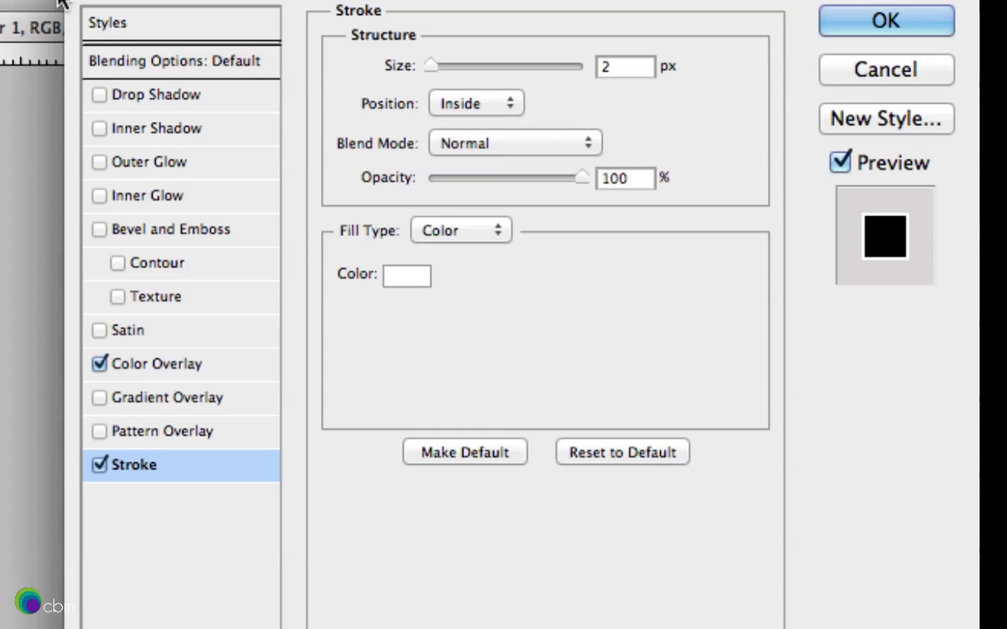
click(889, 24)
Step: Define the outlined black square as a pattern named Boxes 150
click(127, 5)
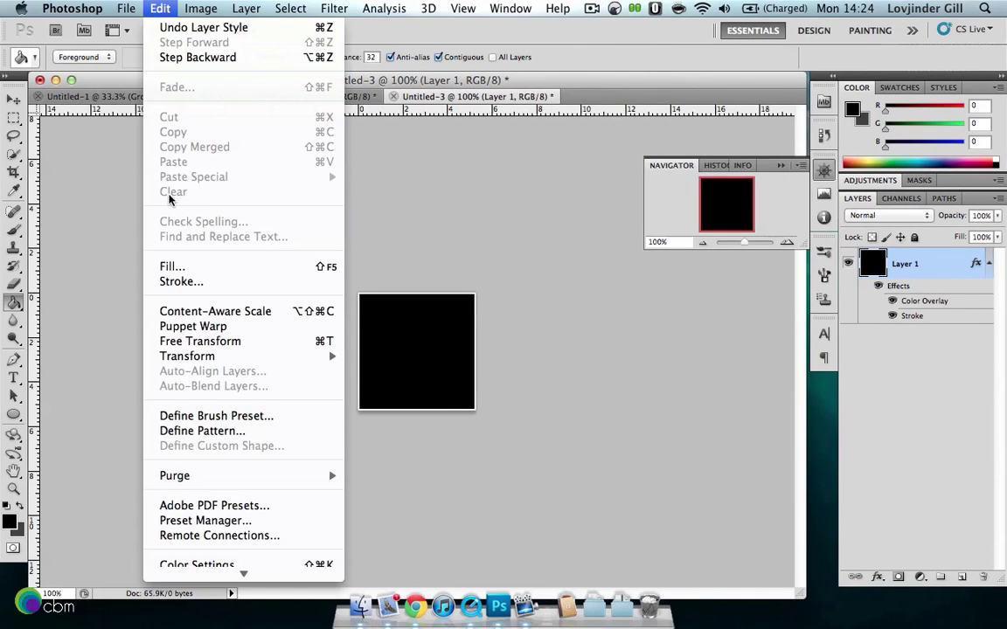
click(196, 432)
text(Boxes 150)
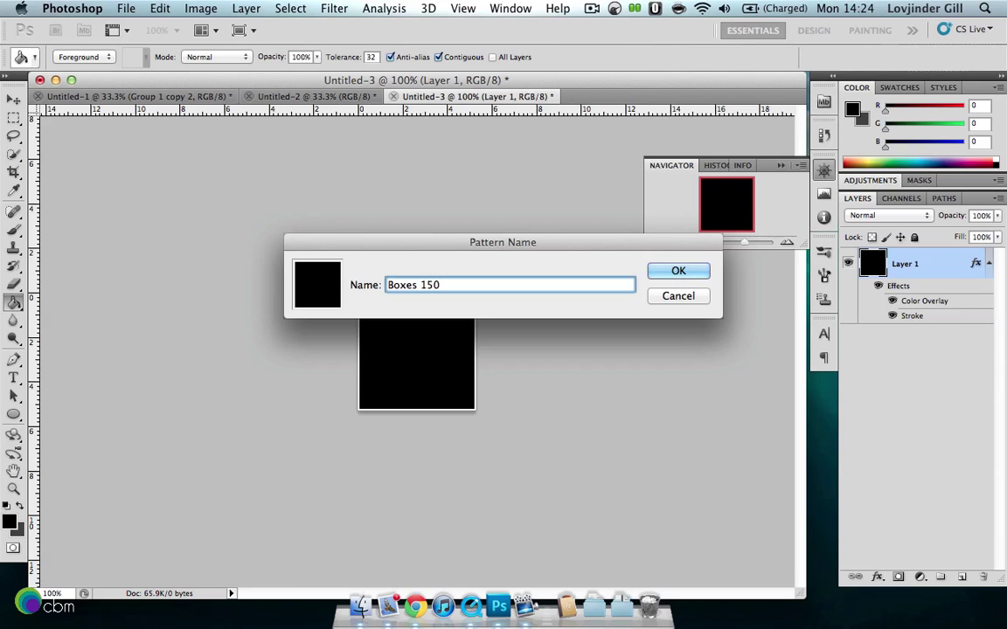
key(Return)
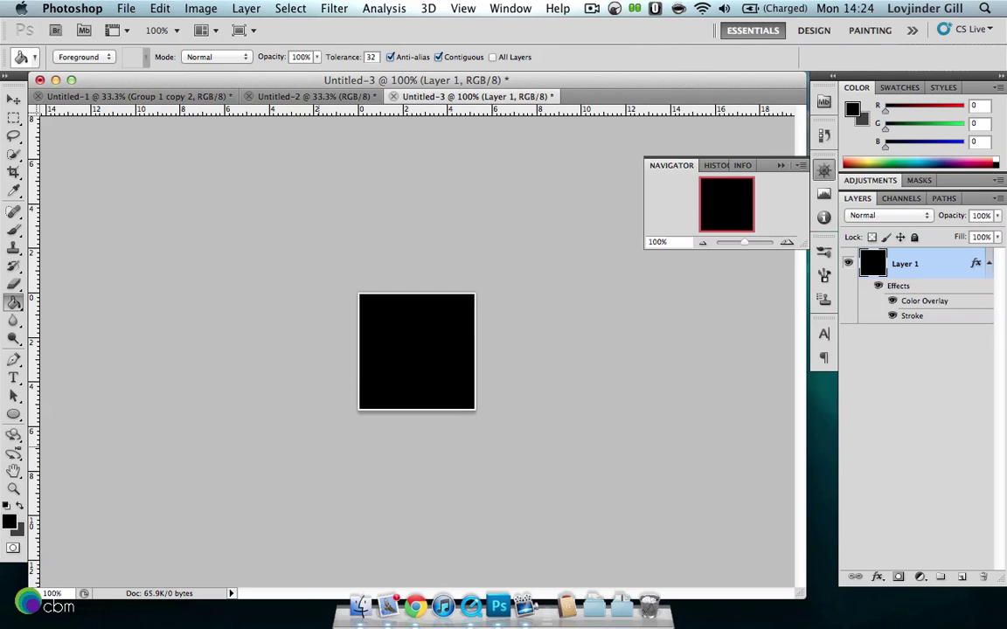
Step: In Untitled-2, add a new layer on top, fill the full-width area below the letters with the Boxes 150 pattern, and deselect
click(313, 98)
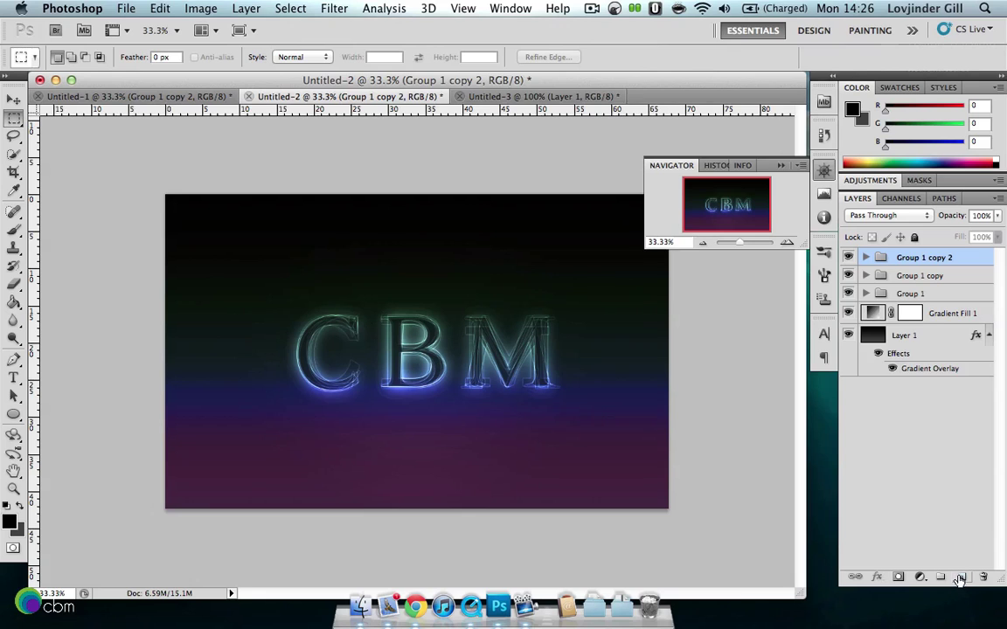
click(960, 577)
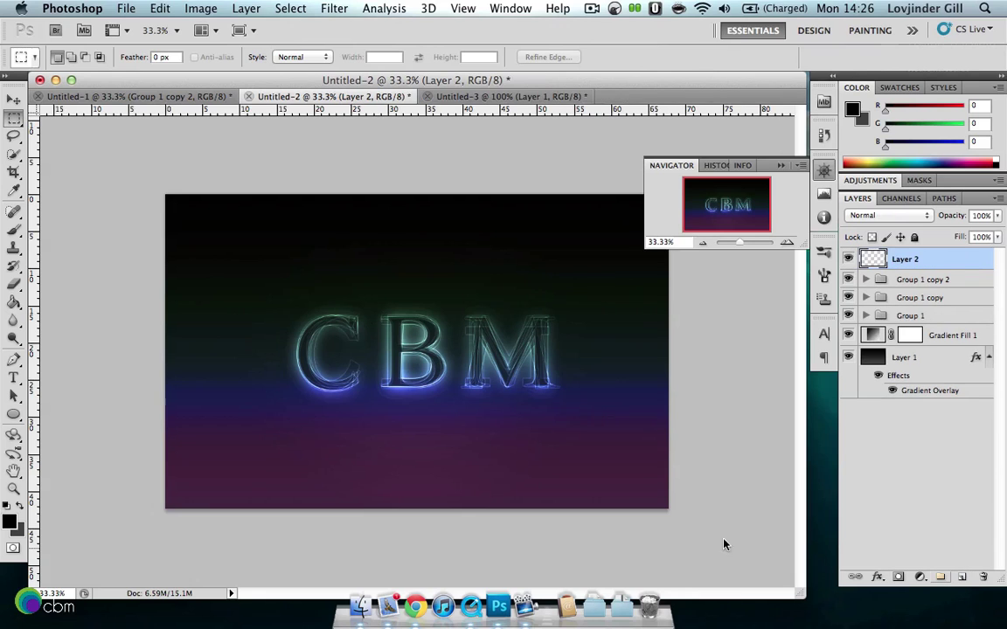
drag(140, 533, 717, 389)
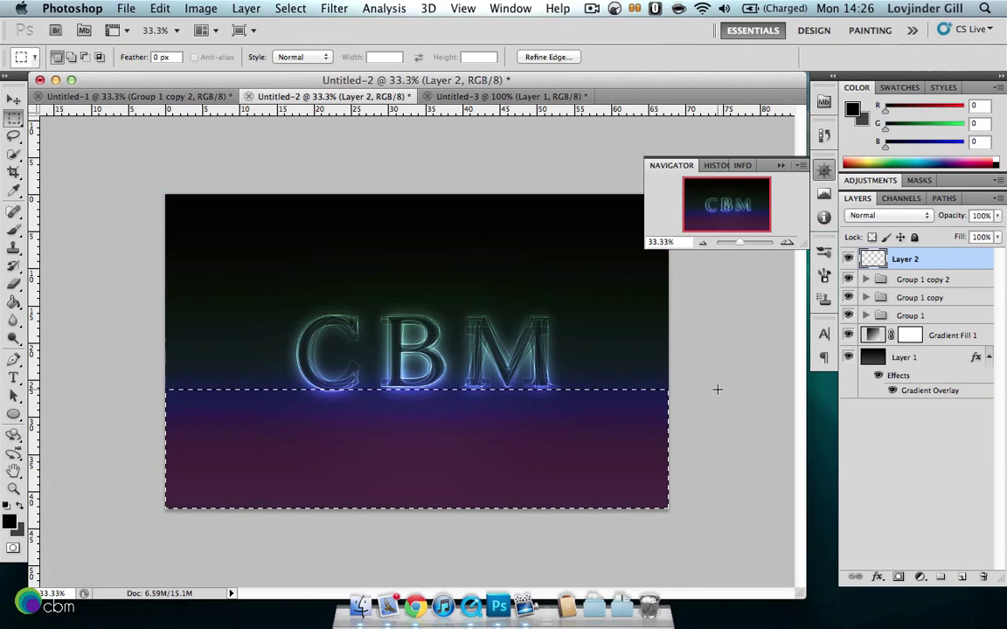
click(13, 305)
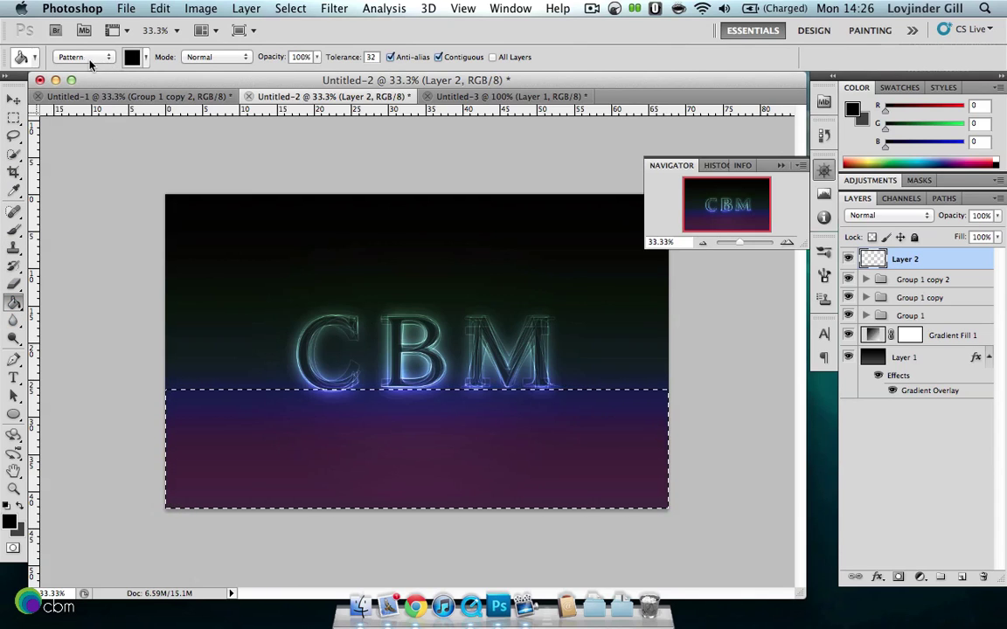
click(133, 57)
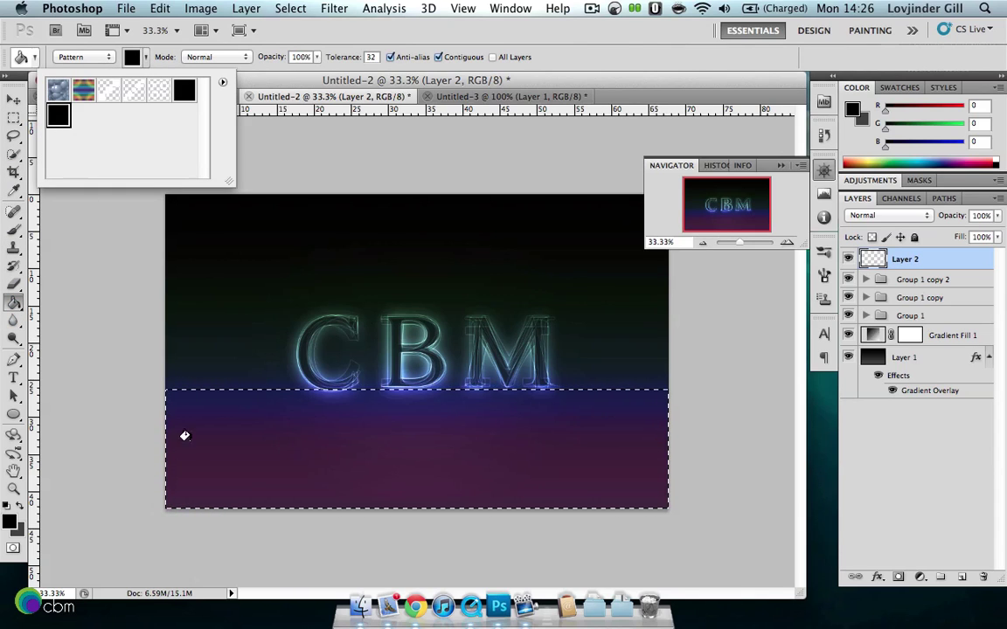
click(223, 437)
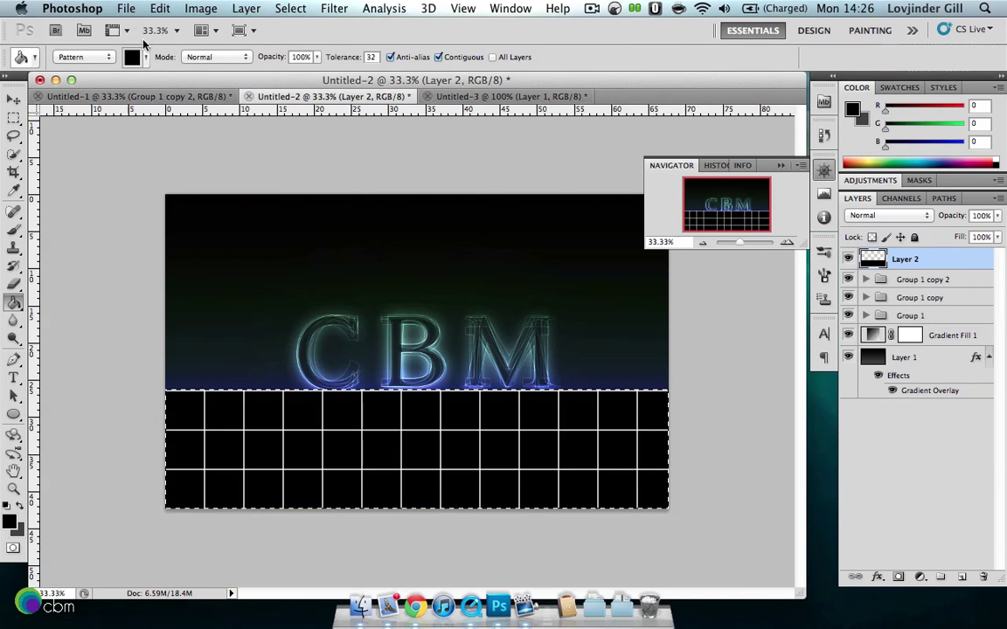
click(13, 118)
click(86, 179)
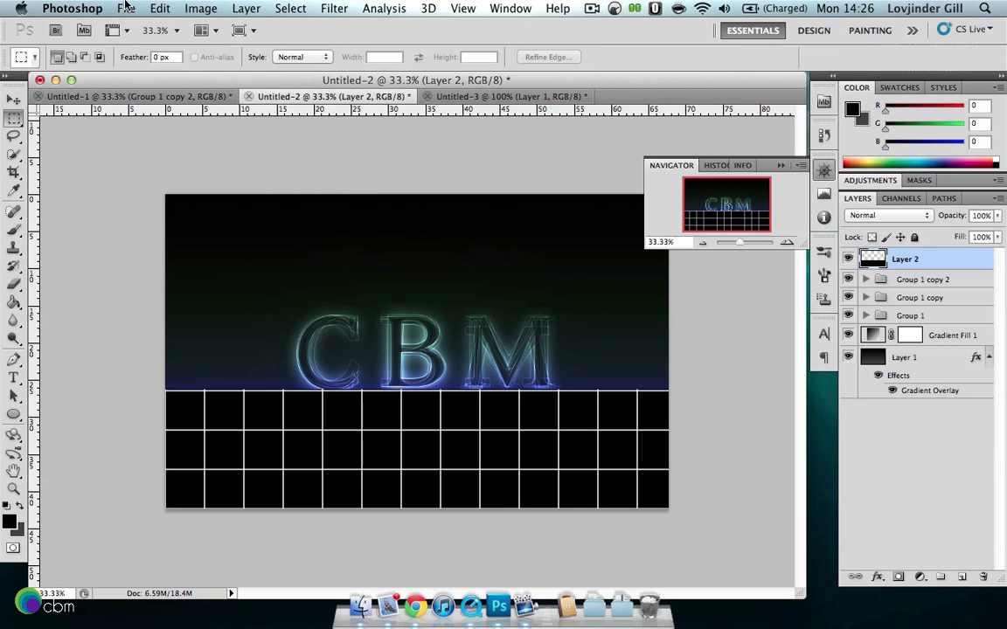
Step: Distort the grid on Layer 2 into a receding floor by pulling both lower corners outward symmetrically to about 149% width, and apply it
click(157, 8)
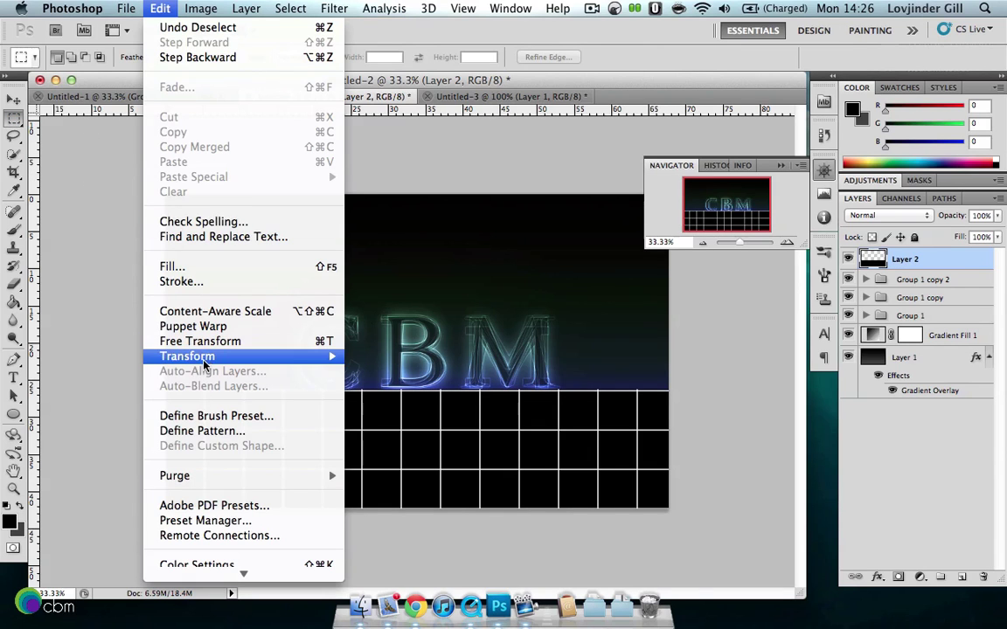
mouse_move(204, 360)
click(376, 416)
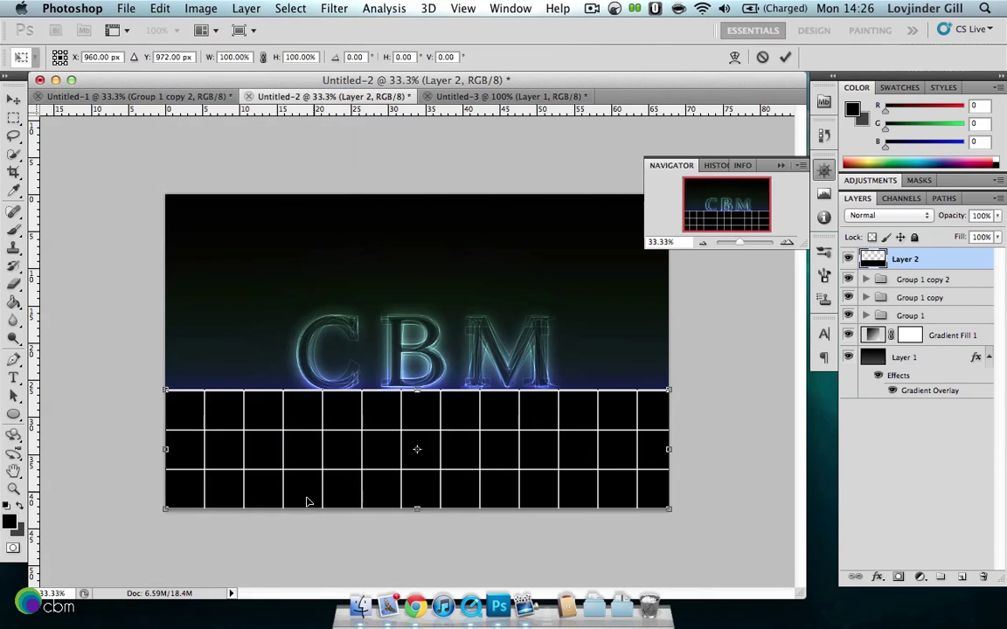
drag(169, 512, 43, 525)
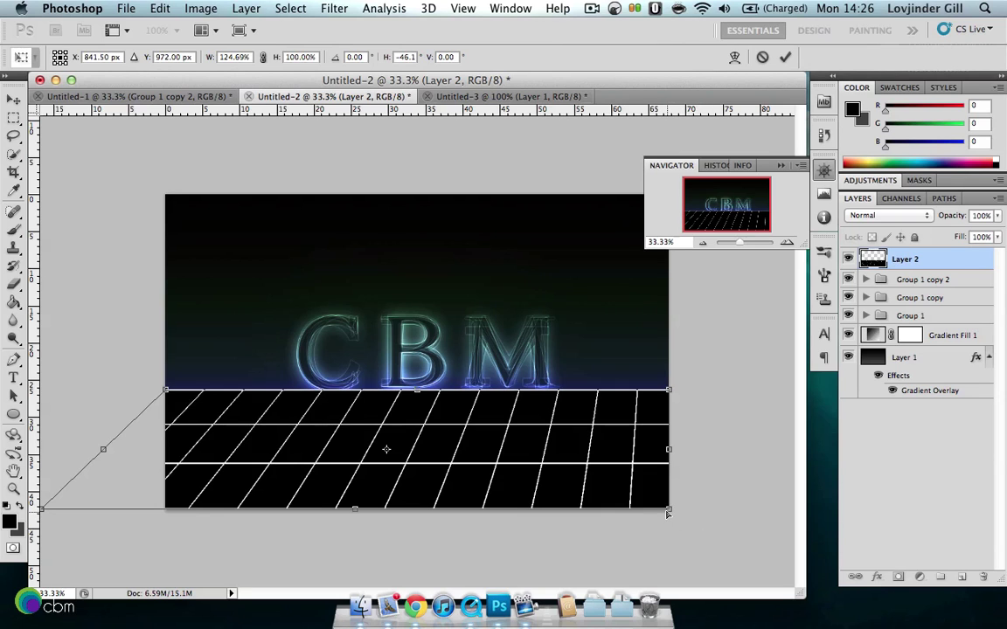
drag(671, 512, 784, 513)
click(15, 114)
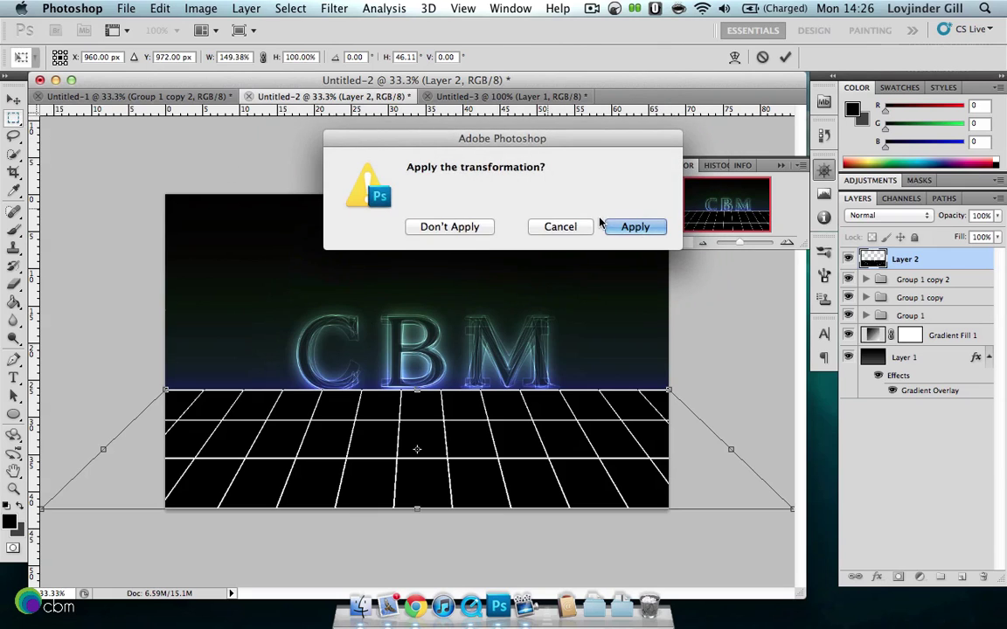
click(618, 230)
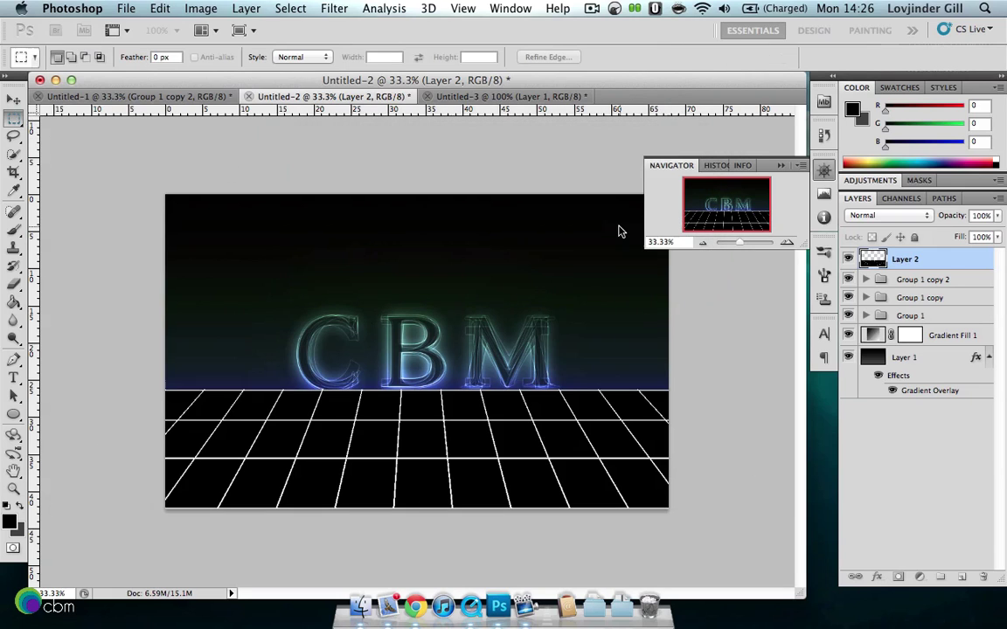
Step: Set the grid layer's blend mode to Screen and its opacity to 14%
click(894, 216)
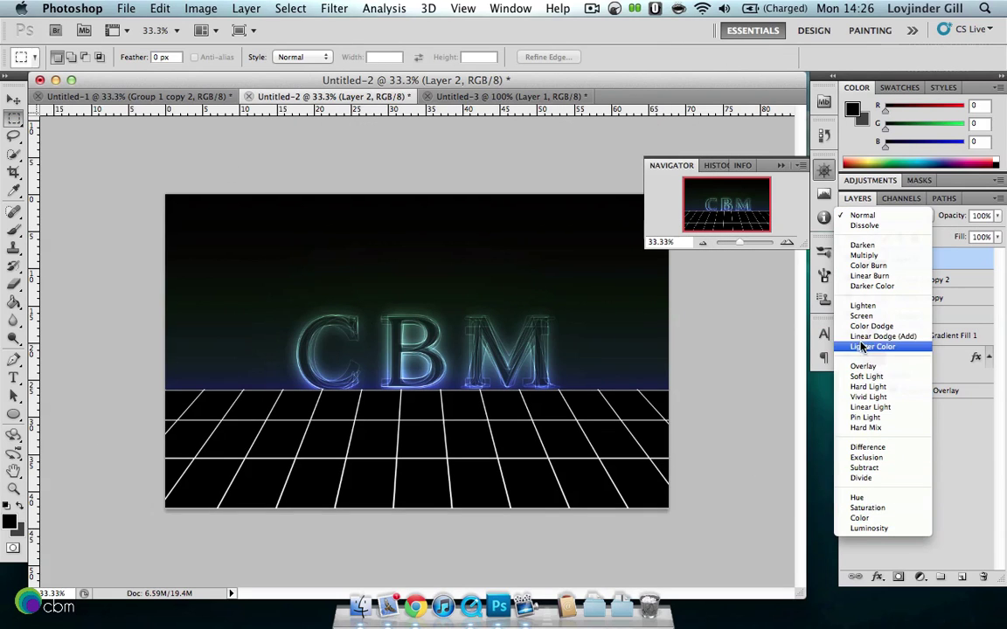
click(862, 316)
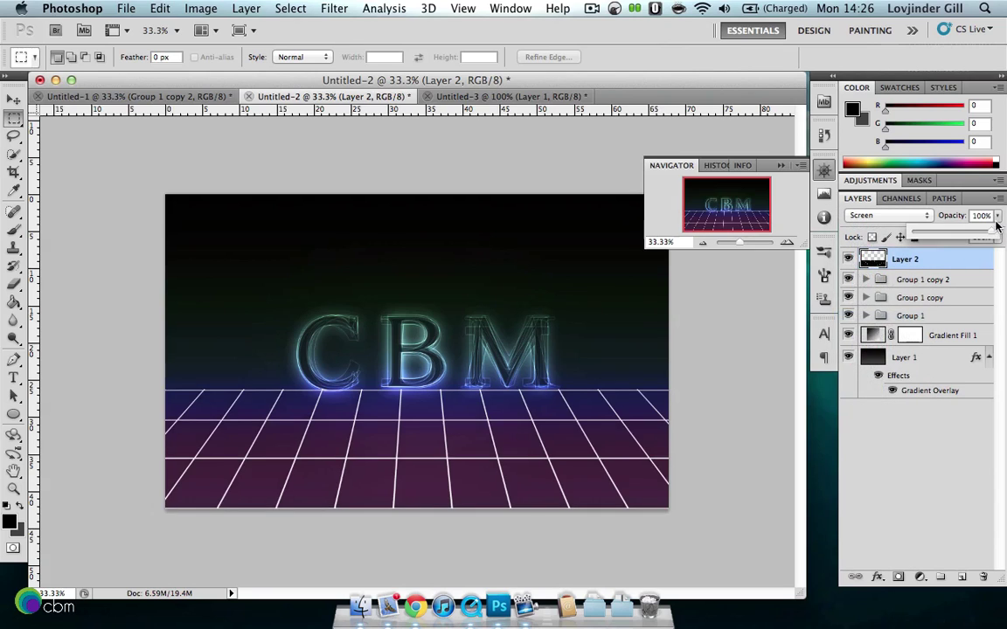
drag(929, 238, 925, 236)
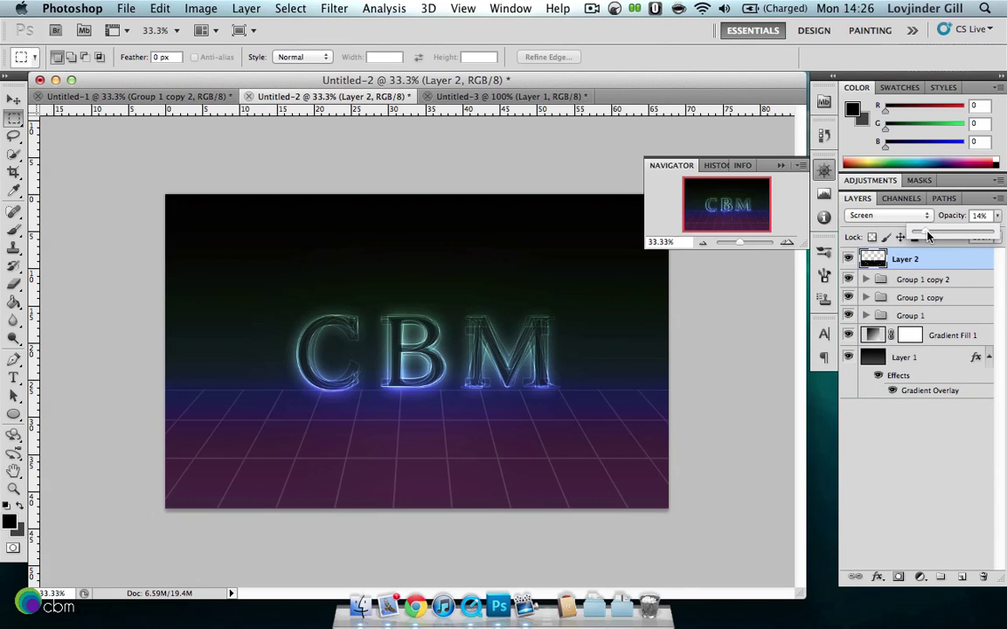
click(935, 274)
Step: Apply a Gaussian Blur with a 1.2 pixel radius to the grid layer
click(334, 9)
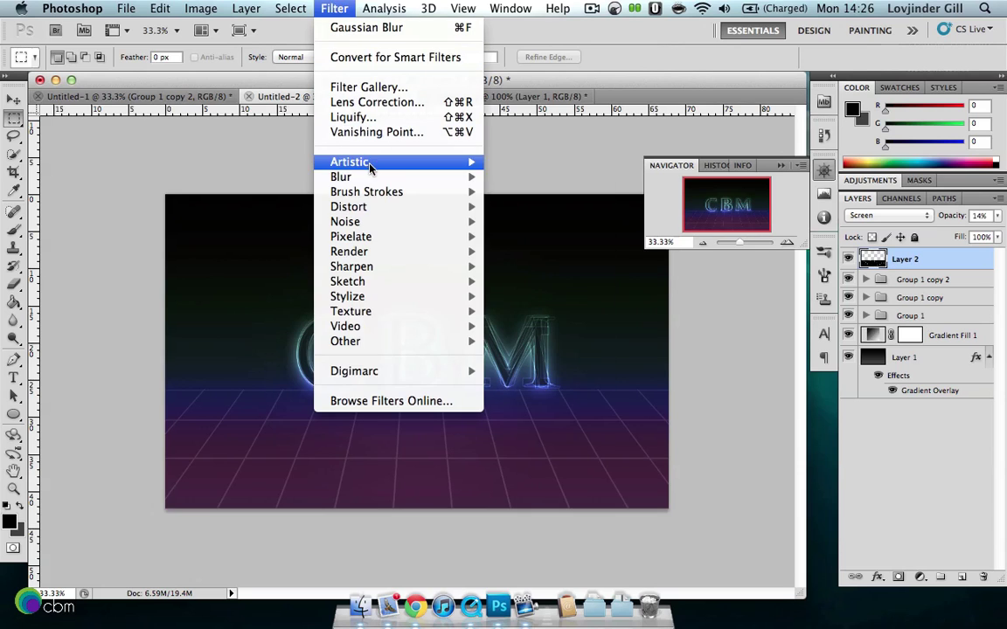
mouse_move(375, 178)
click(525, 237)
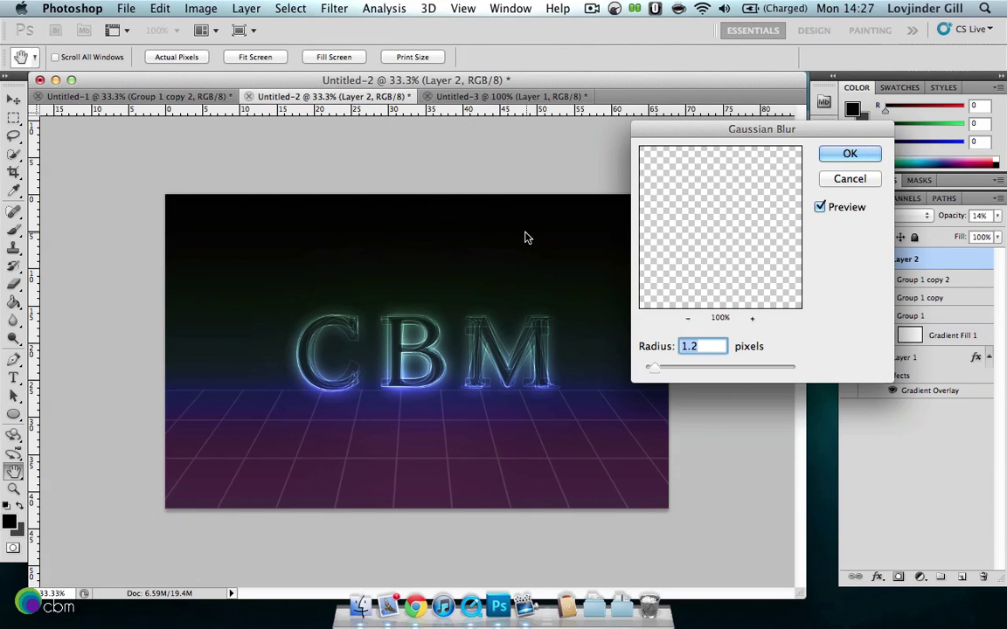
key(Return)
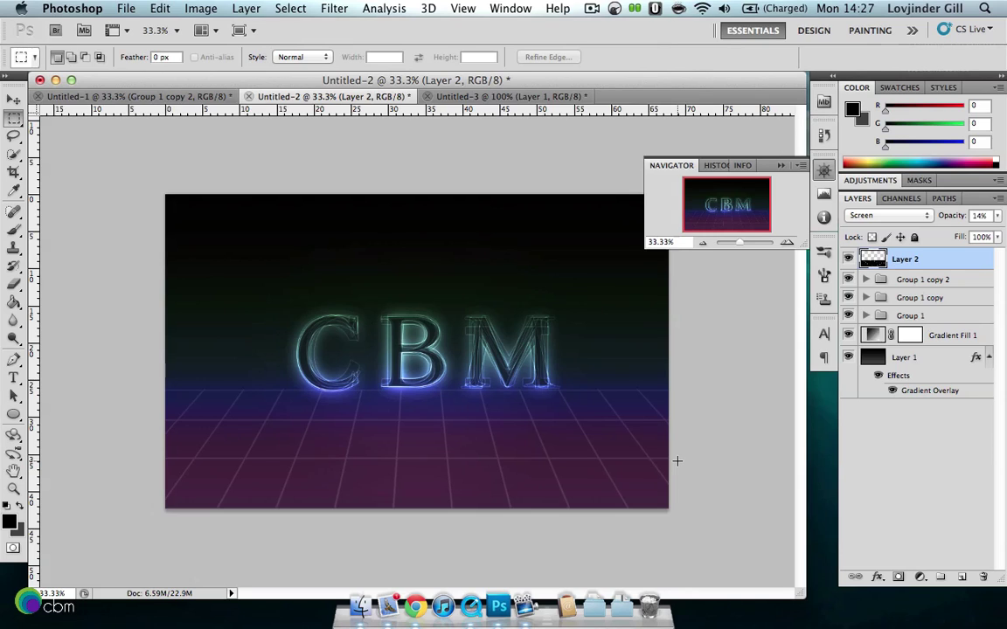
Step: Duplicate the three letter groups together and flip the copies vertically
click(942, 322)
shift+click(922, 280)
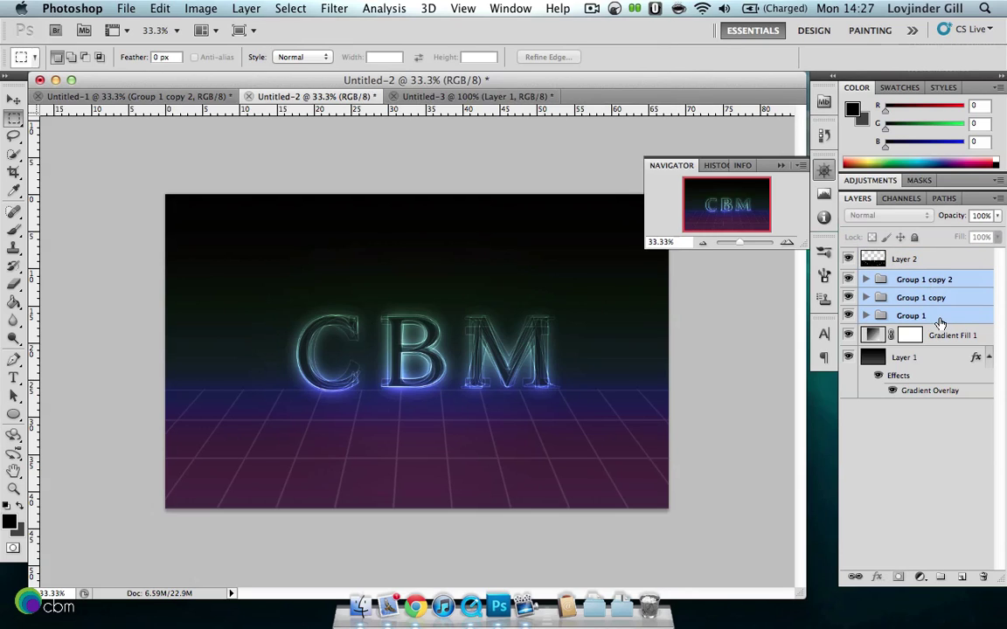
drag(933, 316, 960, 576)
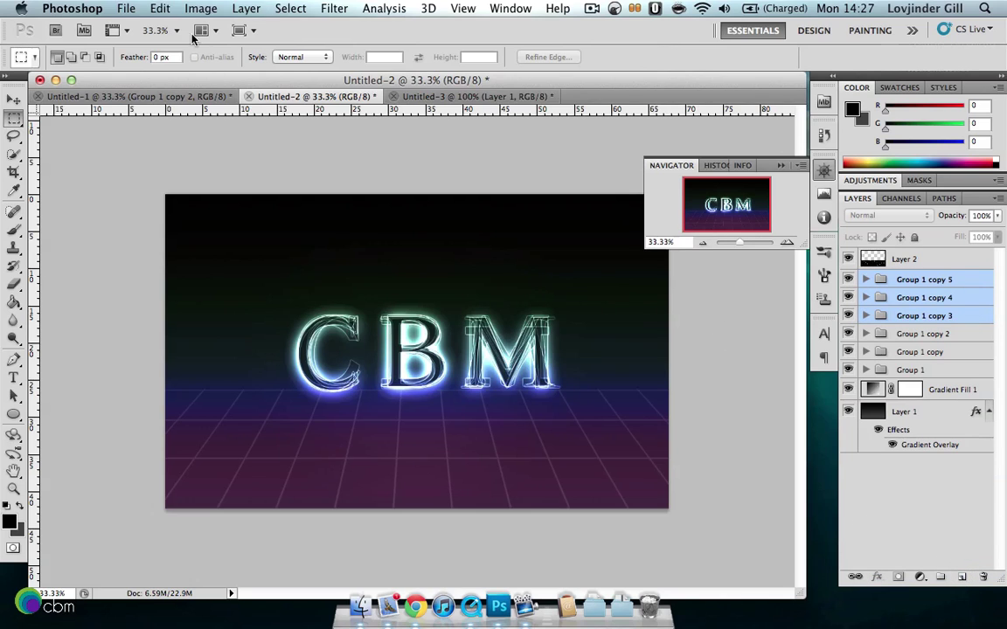
click(162, 8)
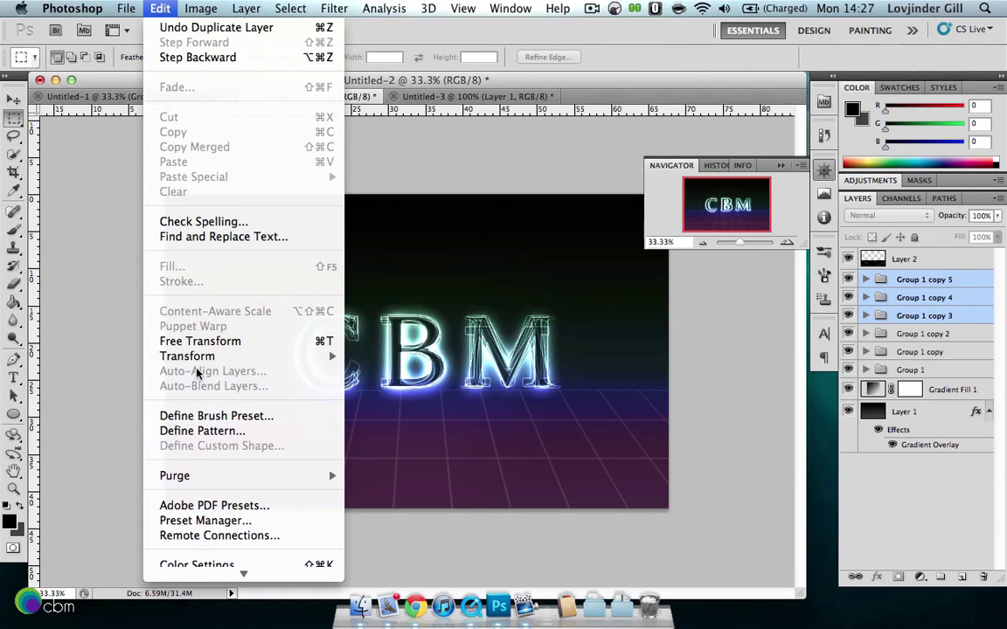
mouse_move(183, 354)
click(384, 566)
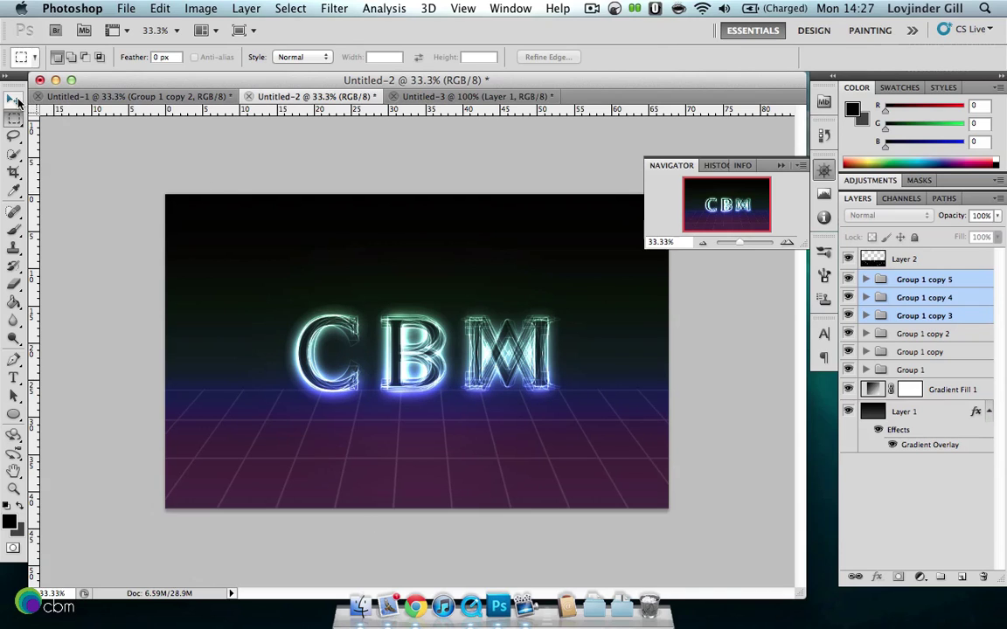
Step: Move the flipped letter copies straight down until they sit directly beneath the original CBM text as a reflection
click(18, 101)
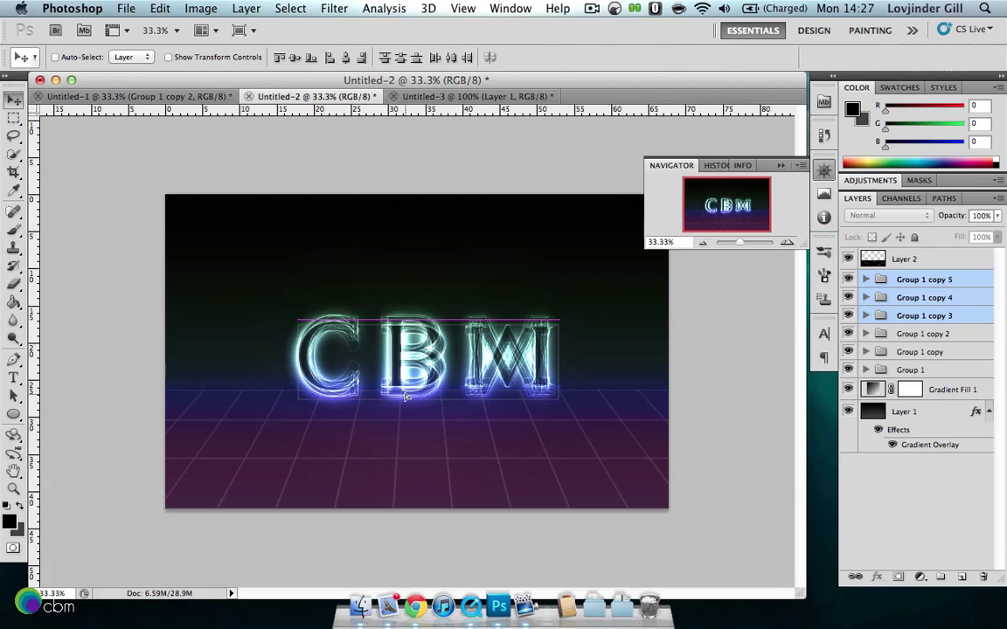
key(shift+Down)
key(shift+Down)
key(shift+Down)
key(shift+Down)
key(shift+Down)
key(shift+Down)
key(shift+Down)
key(shift+Down)
key(shift+Down)
key(shift+Down)
key(shift+Down)
key(shift+Down)
key(shift+Down)
key(shift+Down)
key(shift+Down)
key(shift+Down)
key(shift+Down)
key(shift+Down)
key(shift+Down)
key(shift+Down)
key(shift+Down)
key(shift+Down)
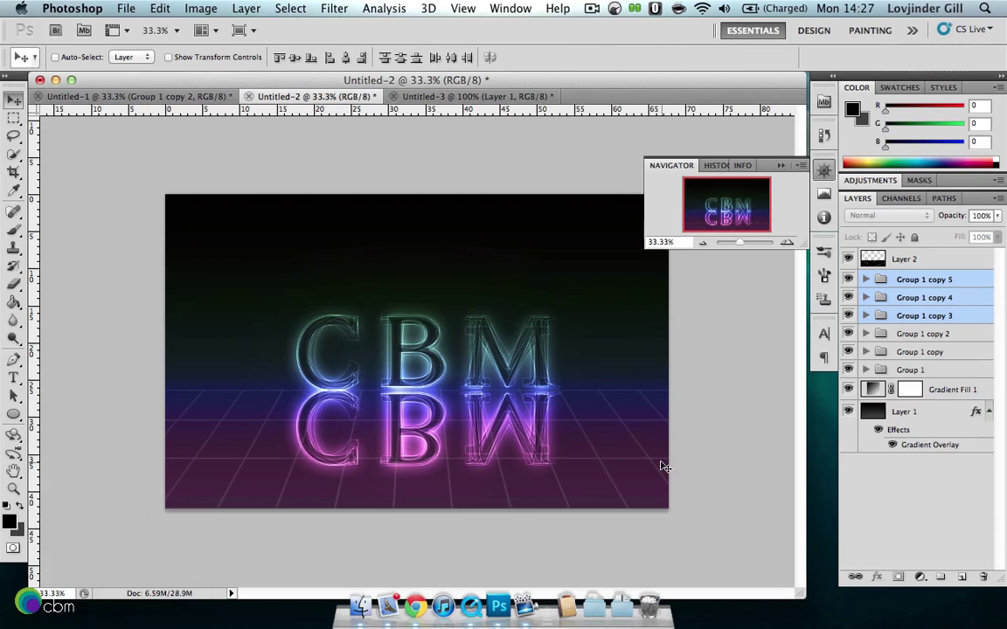
Step: Lower the opacity of the three flipped letter groups to 61%
click(997, 215)
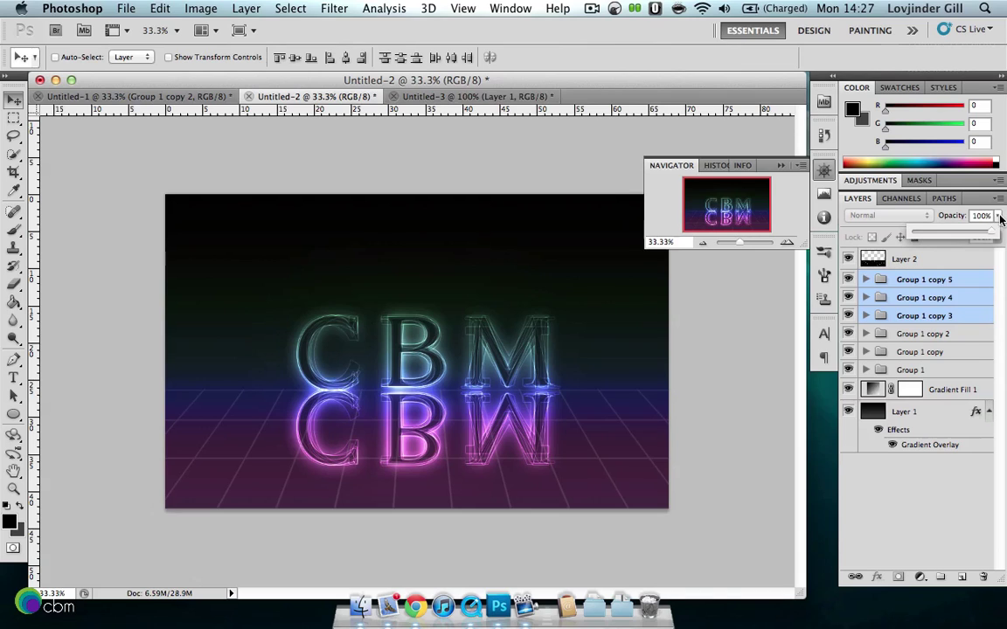
click(940, 236)
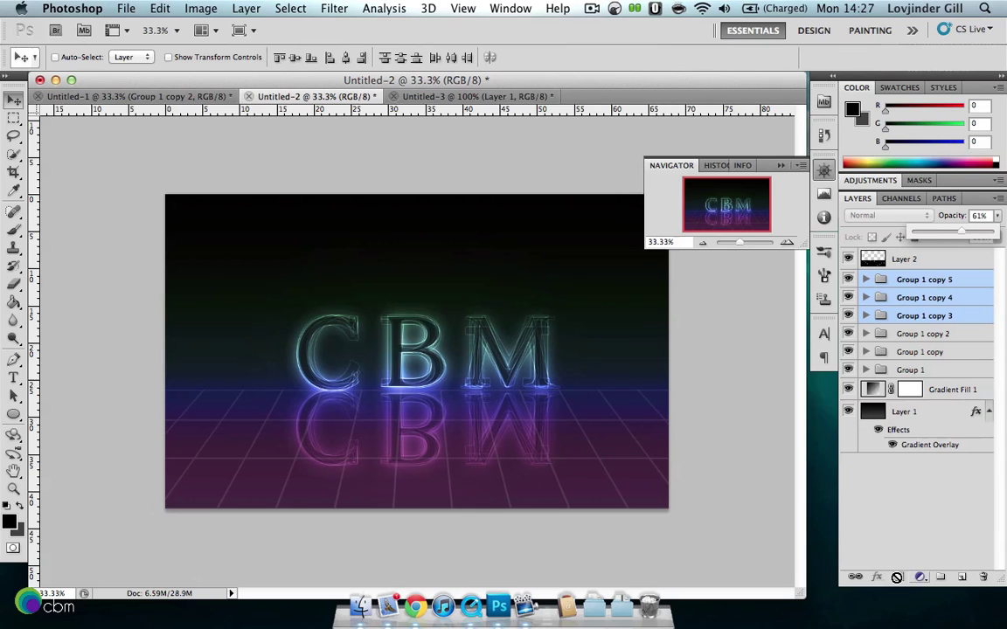
click(878, 518)
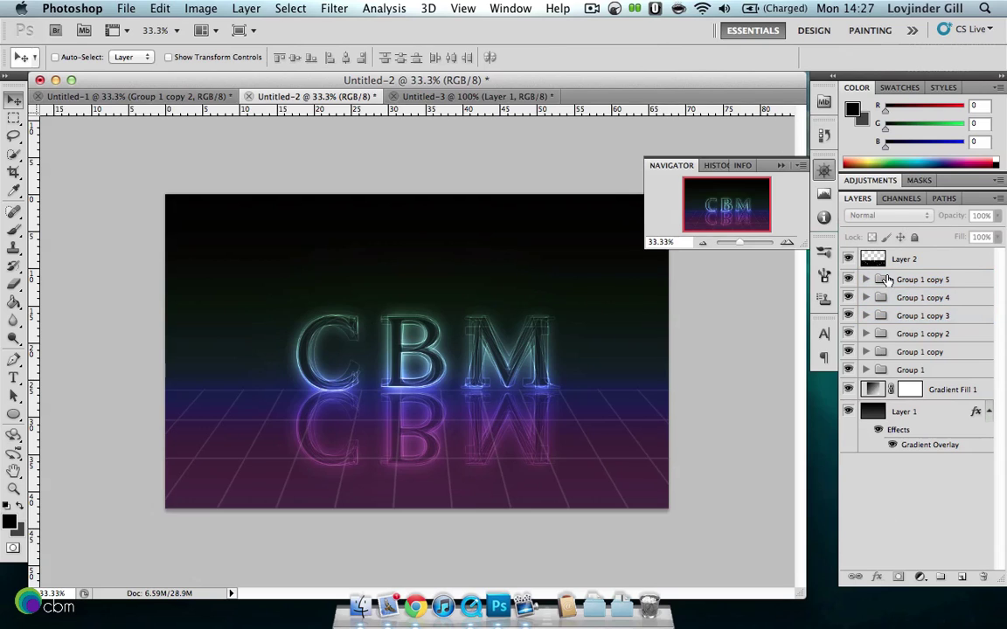
Step: Combine the three flipped letter groups into one group and add a layer mask to it
click(921, 316)
shift+click(905, 281)
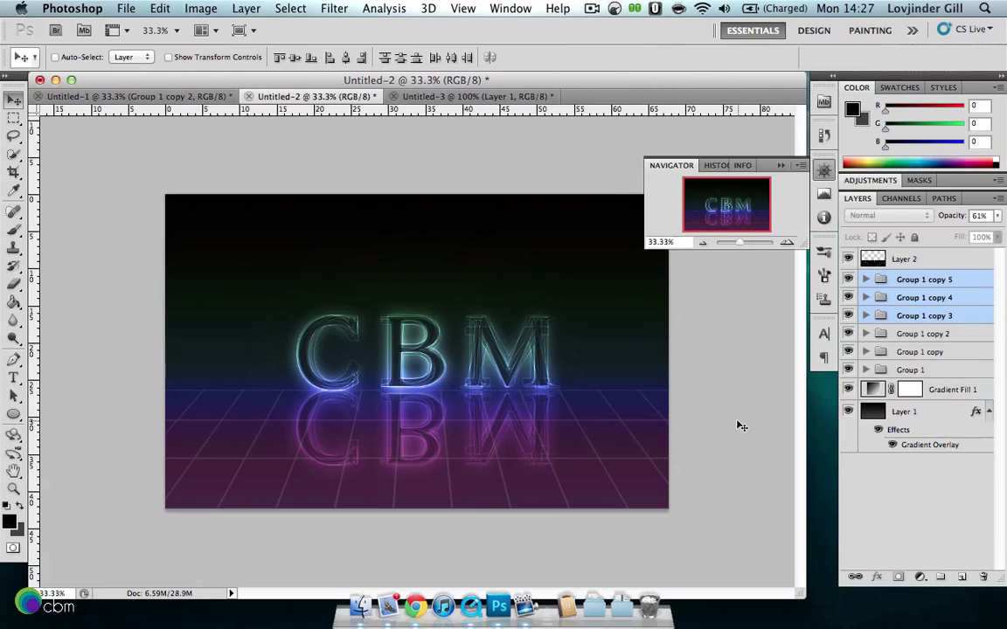
key(super+g)
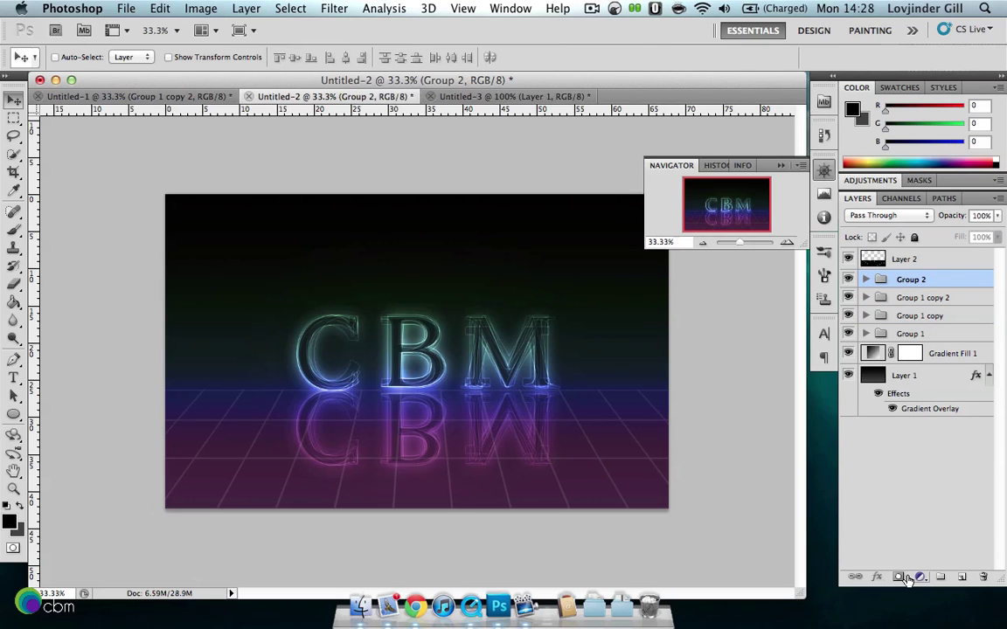
click(900, 577)
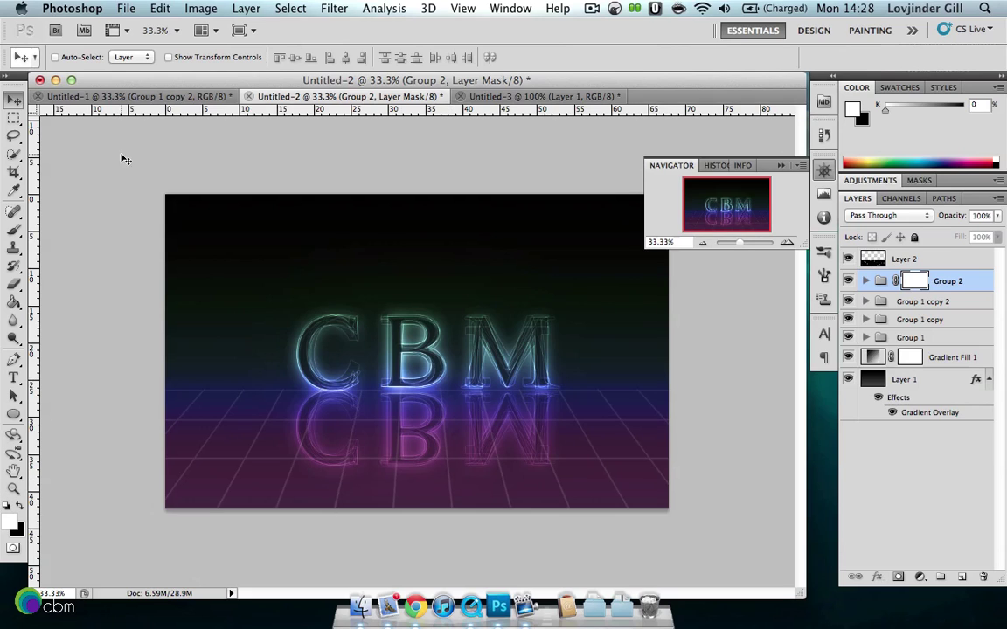
Step: Fade out the reflection with a white-to-black Foreground to Background linear gradient on the mask, from the base of the original letters down to the canvas's lower edge
click(13, 301)
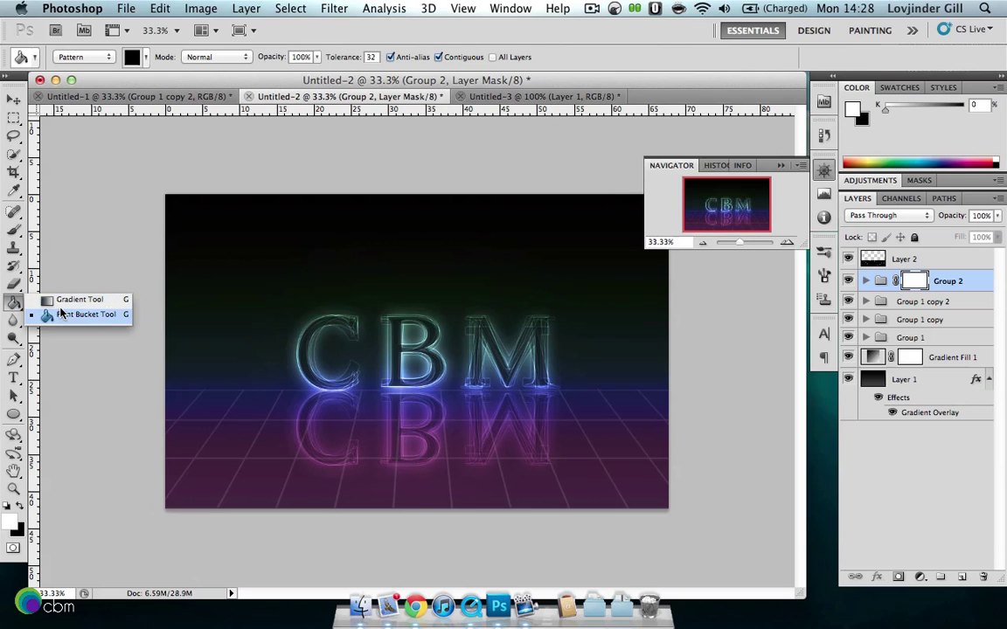
click(61, 305)
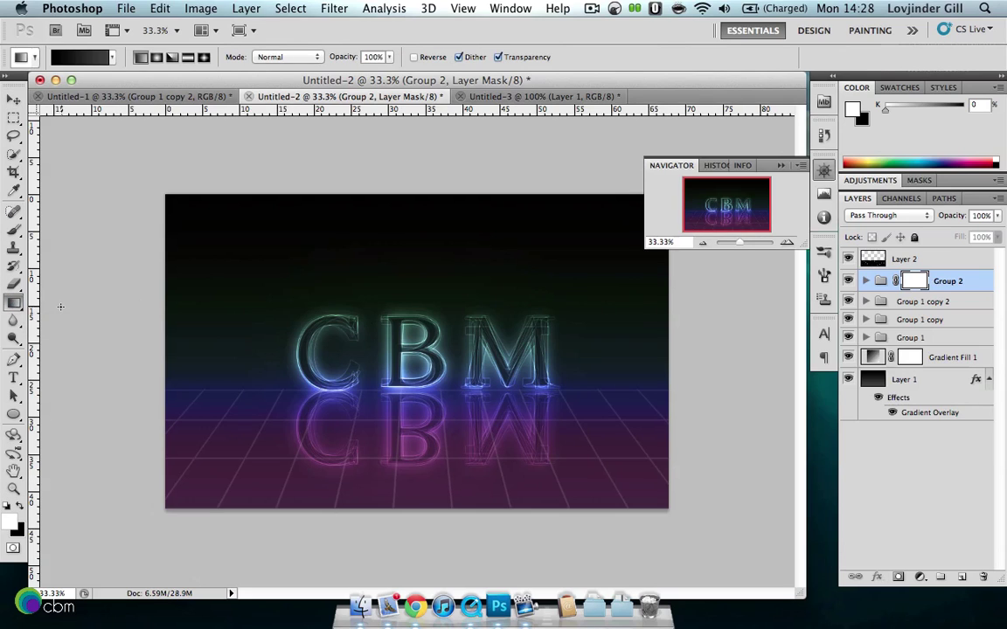
click(88, 58)
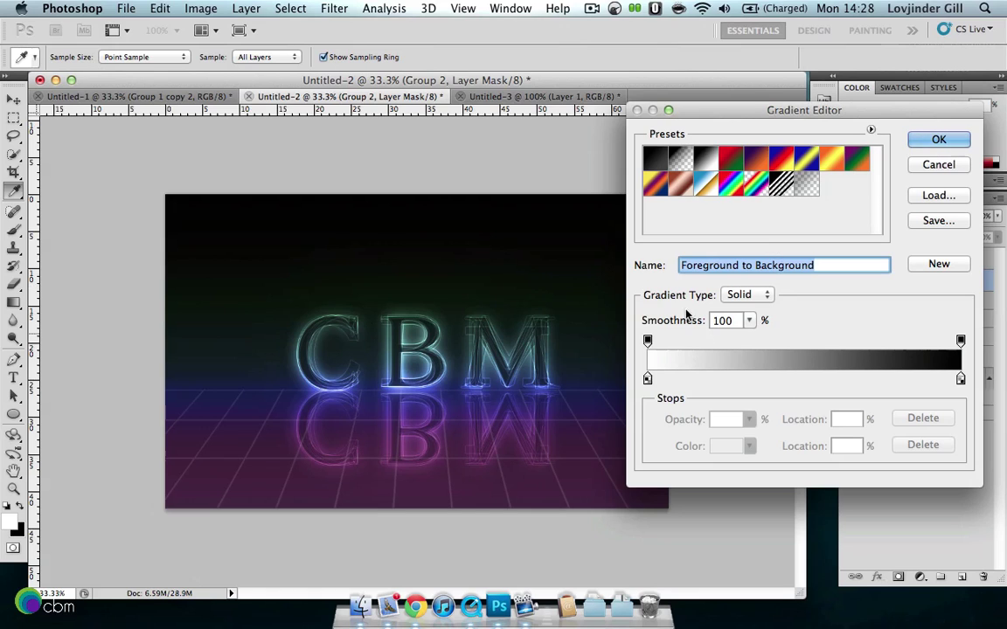
click(936, 142)
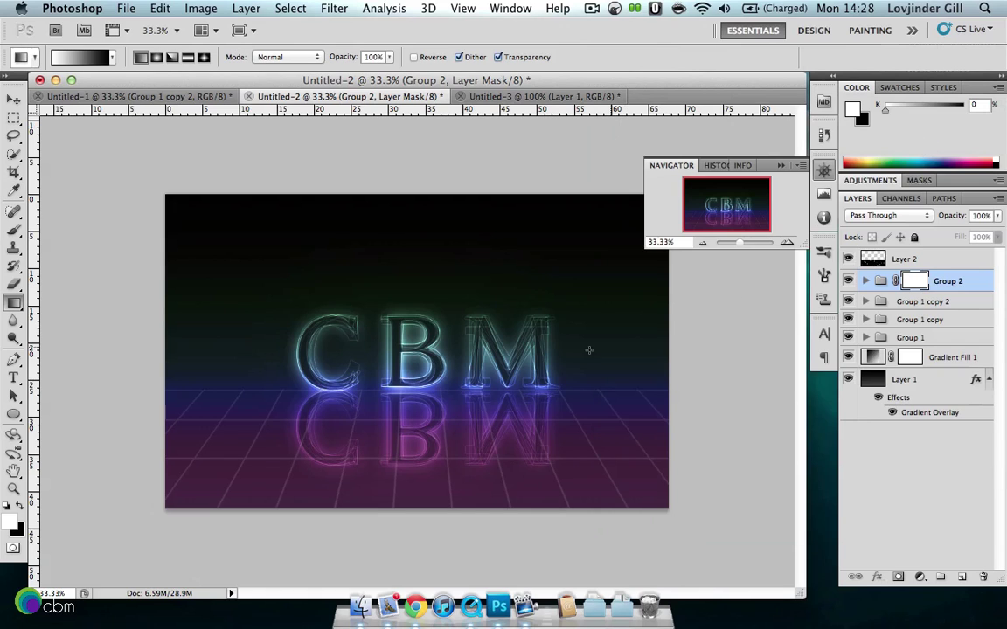
drag(417, 384, 416, 505)
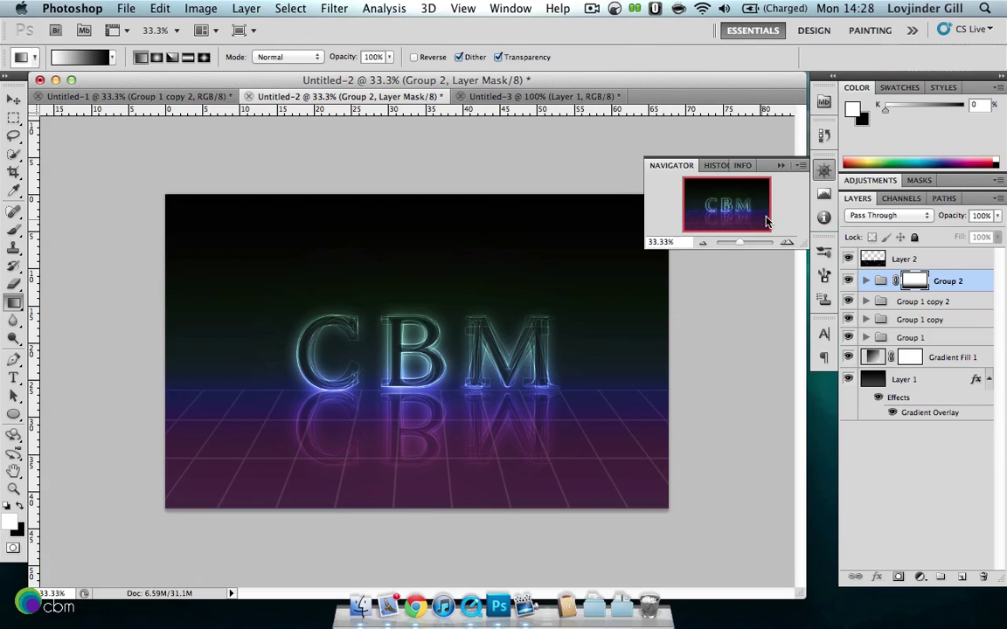
click(741, 150)
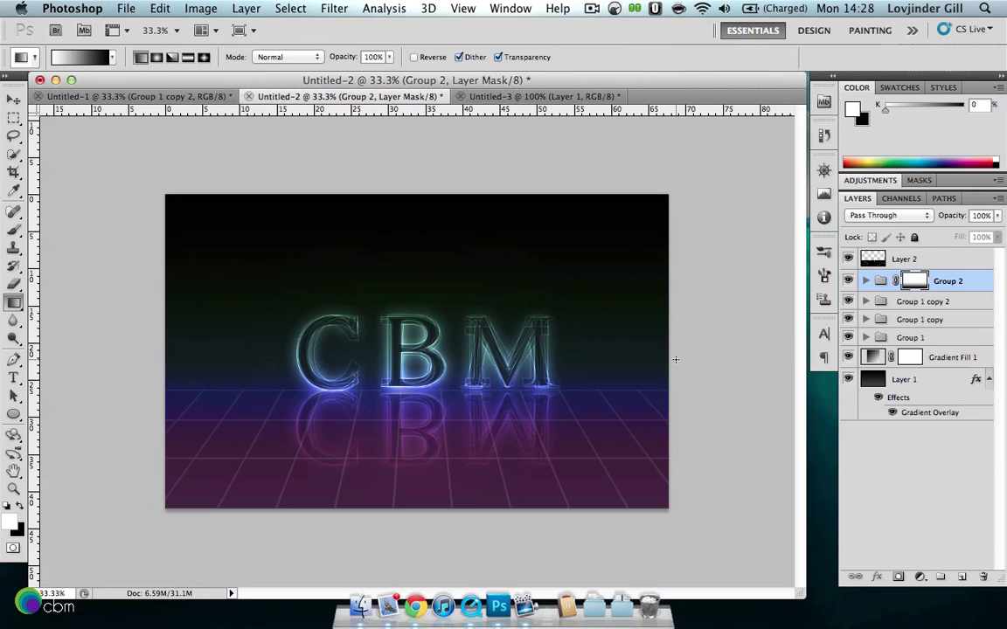